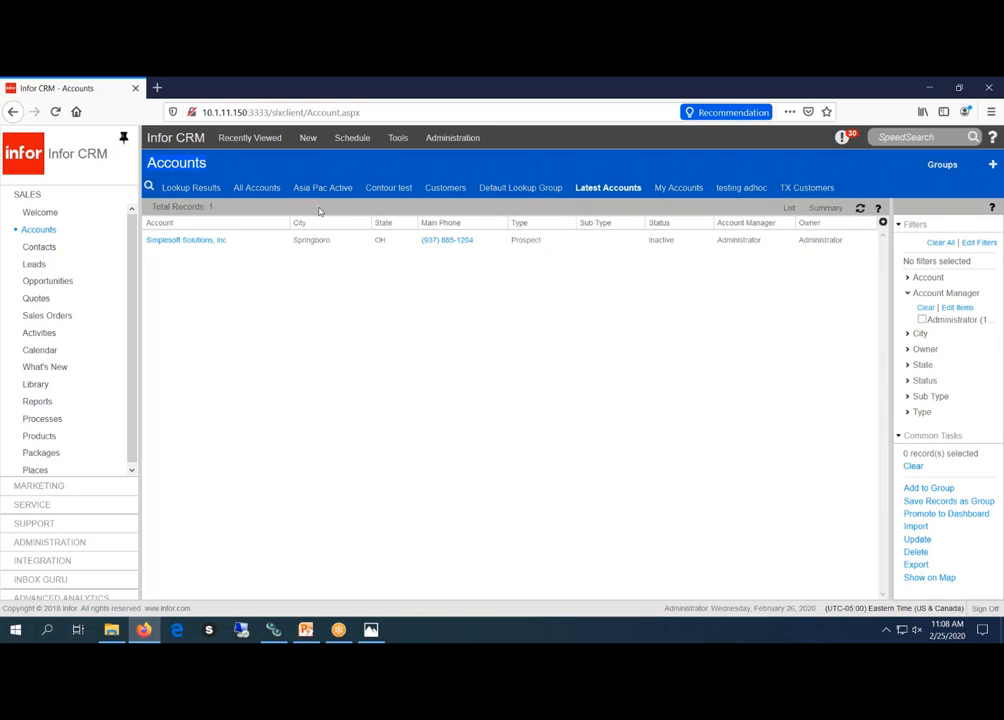
- Examine which fields the account lookup offers from All Accounts, and compare them with the columns of the Default Lookup Group
left_click(262, 188)
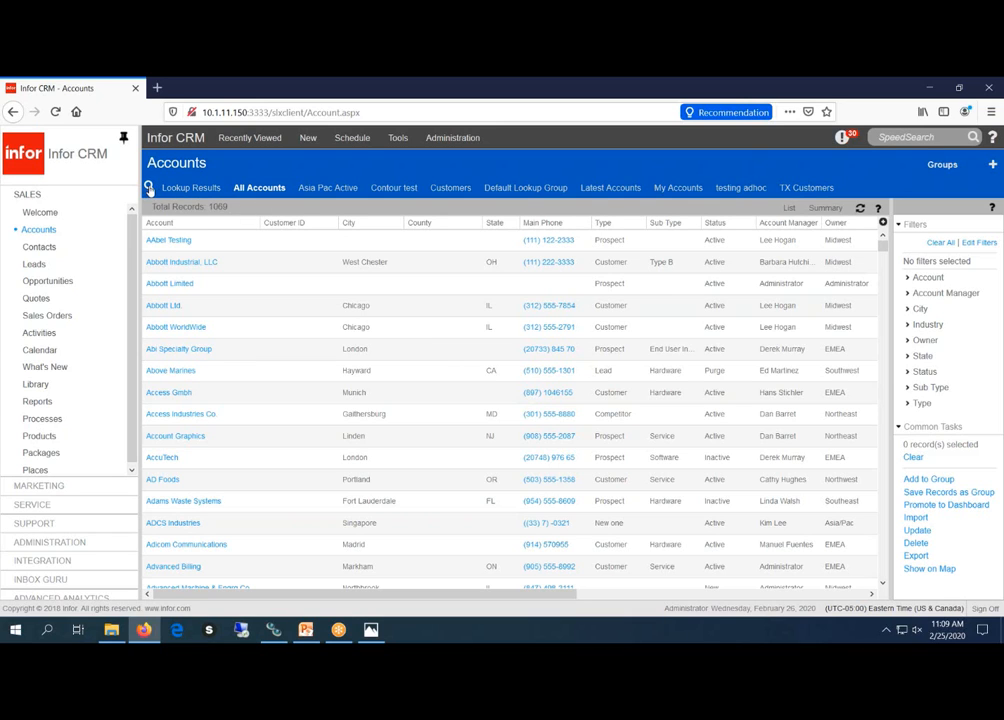
left_click(148, 188)
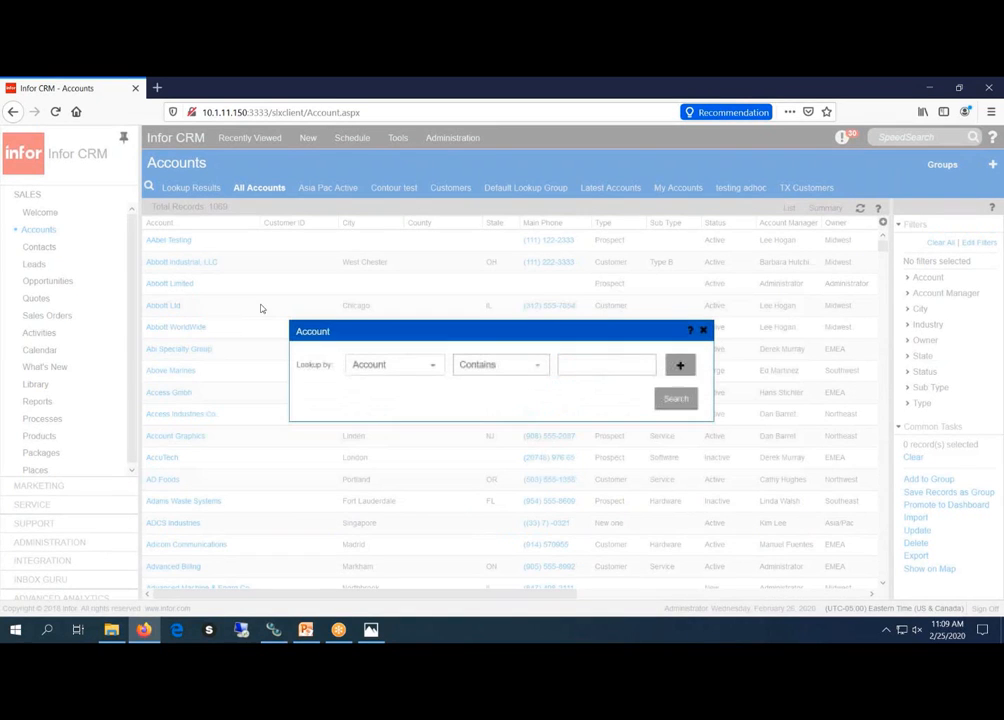
left_click(434, 366)
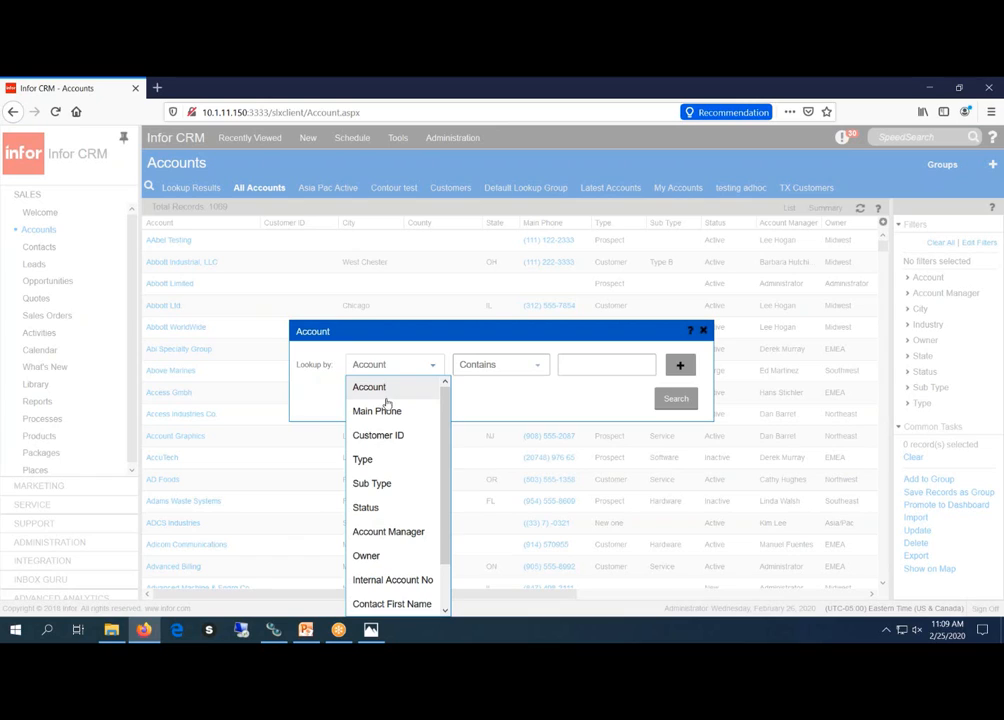
left_click(705, 333)
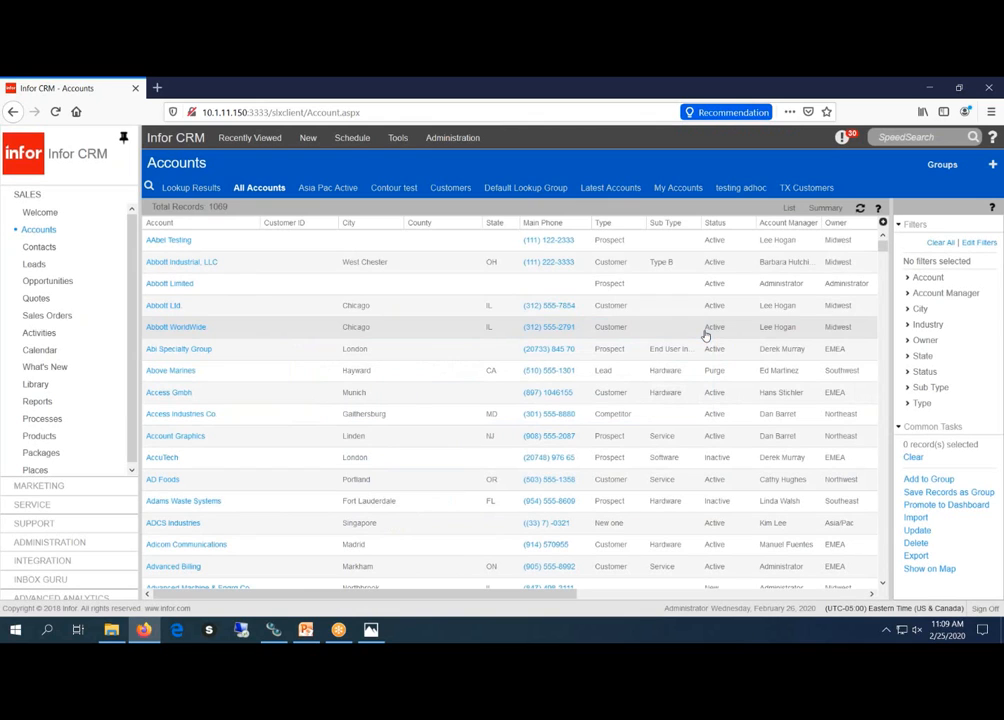
left_click(524, 189)
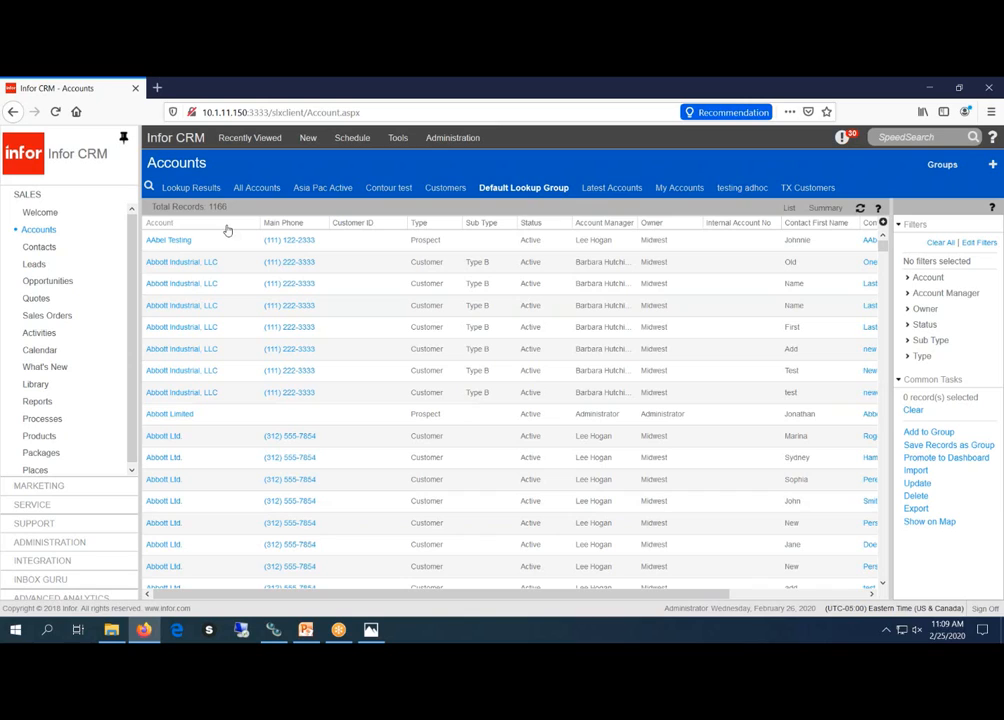
- Open the group settings in the user options and examine the Default Lookup Layout choices for the Account view
left_click(398, 140)
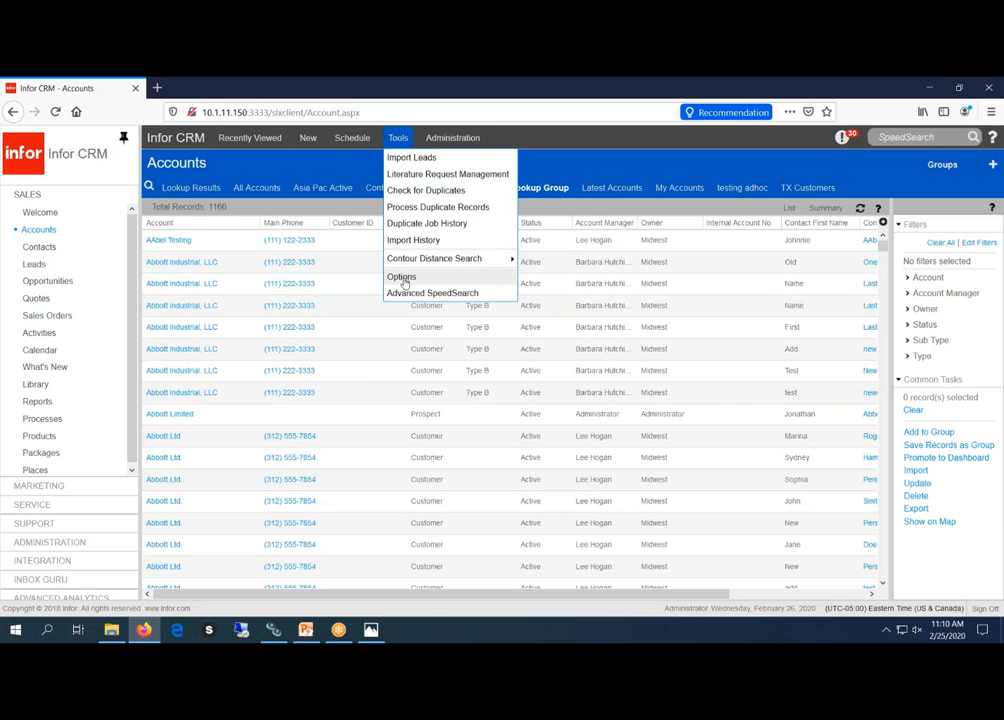
left_click(402, 280)
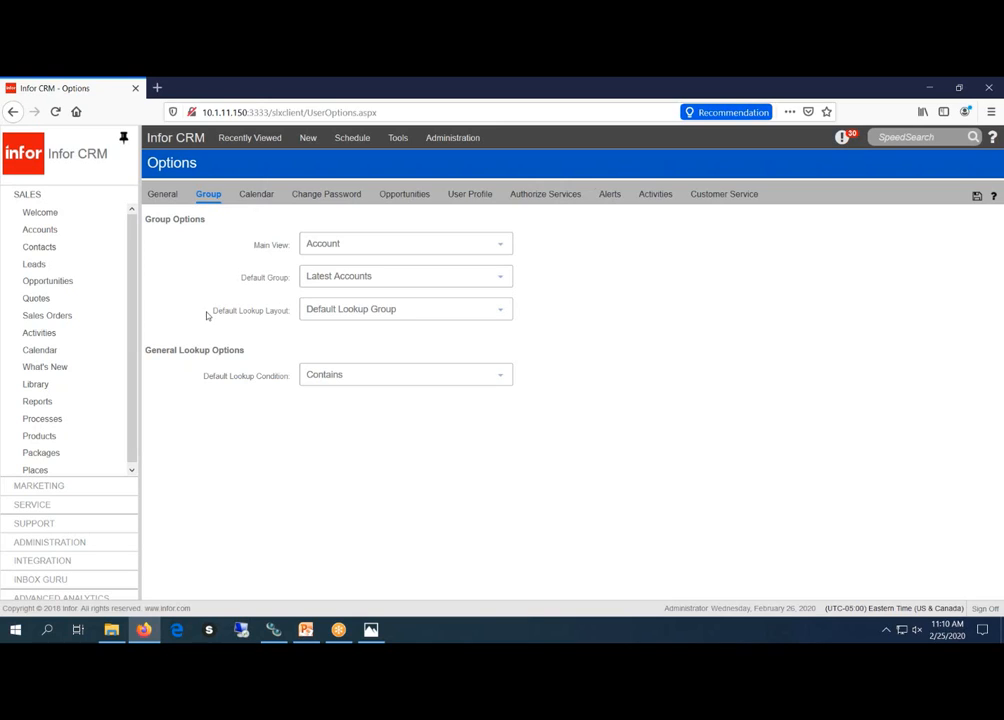
left_click_drag(209, 312, 279, 308)
left_click(280, 308)
triple_click(292, 311)
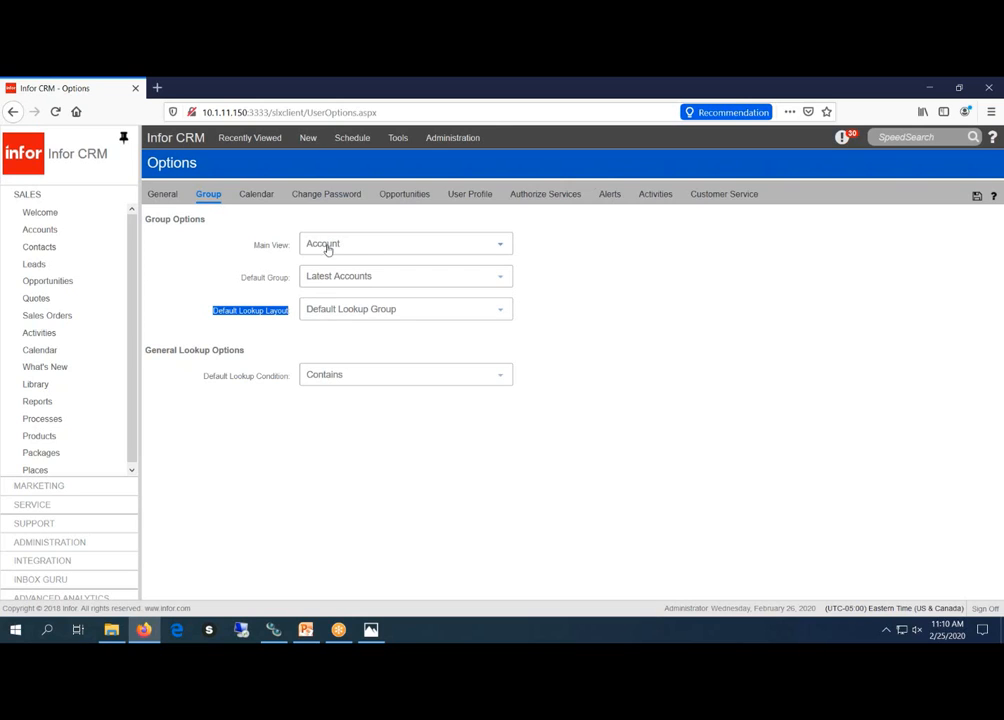
left_click(502, 313)
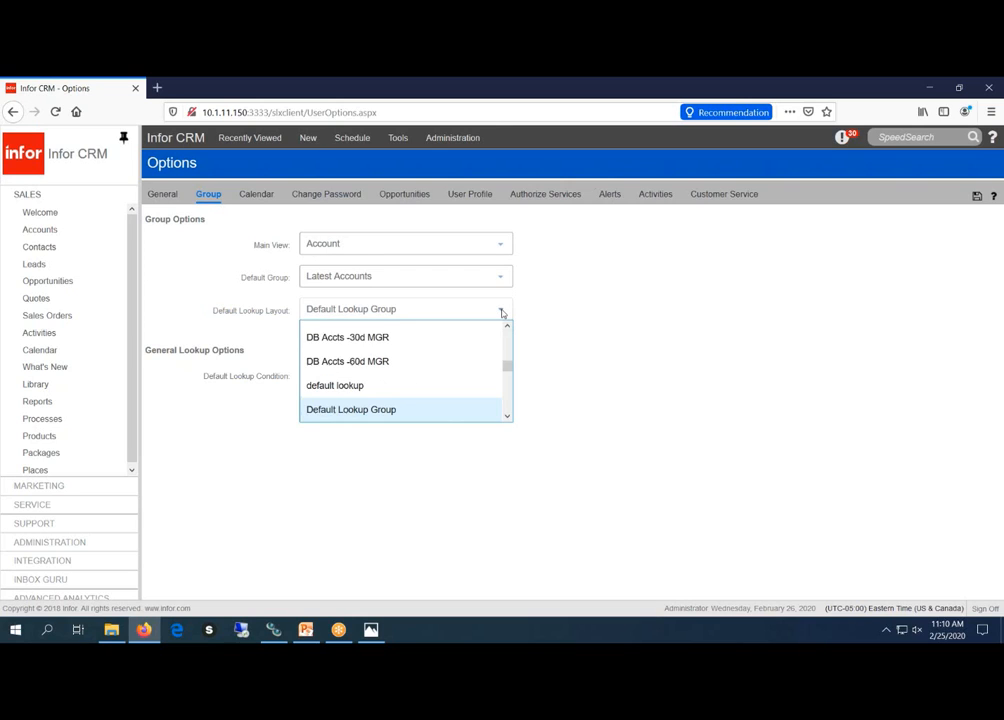
mouse_move(506, 364)
left_mouse_down()
mouse_move(509, 332)
mouse_move(511, 363)
left_mouse_up()
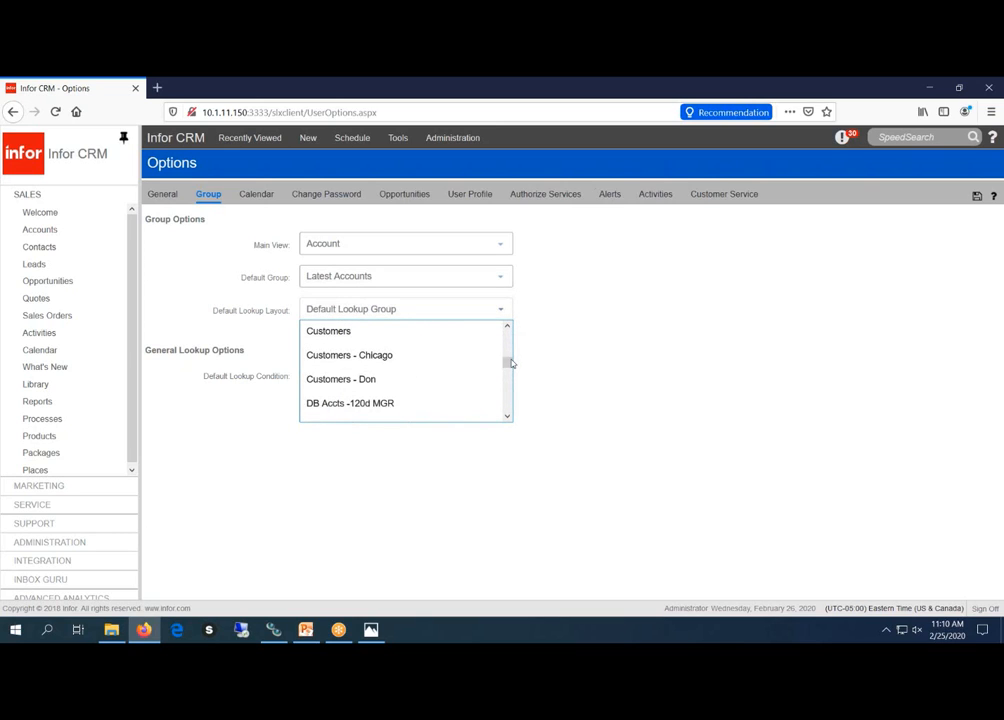
left_click(509, 406)
left_click(508, 402)
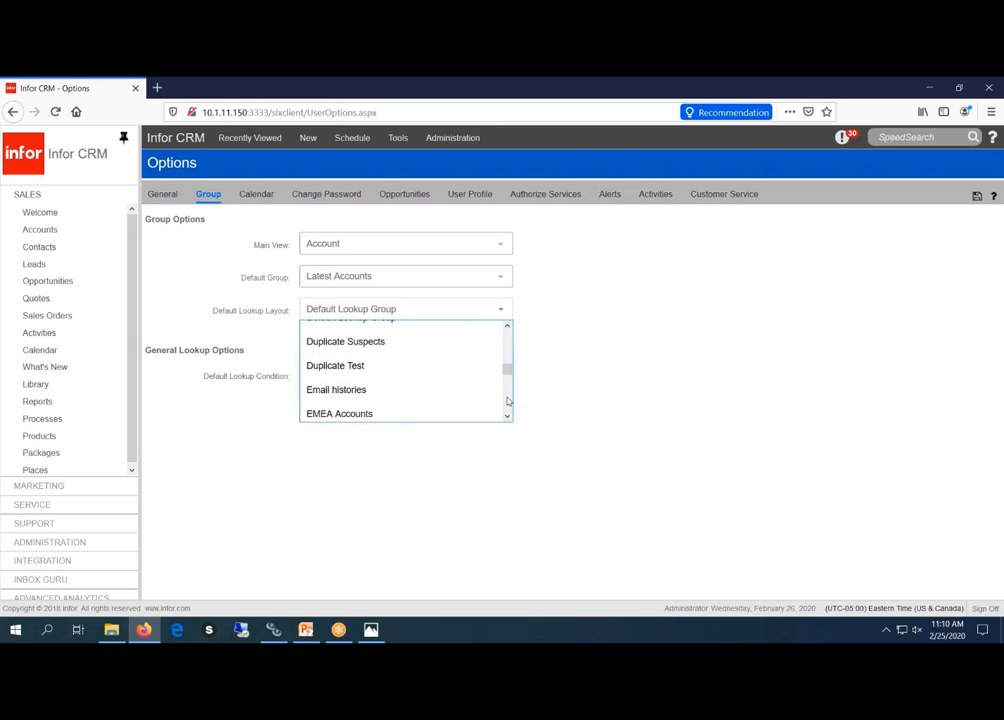
left_click(290, 245)
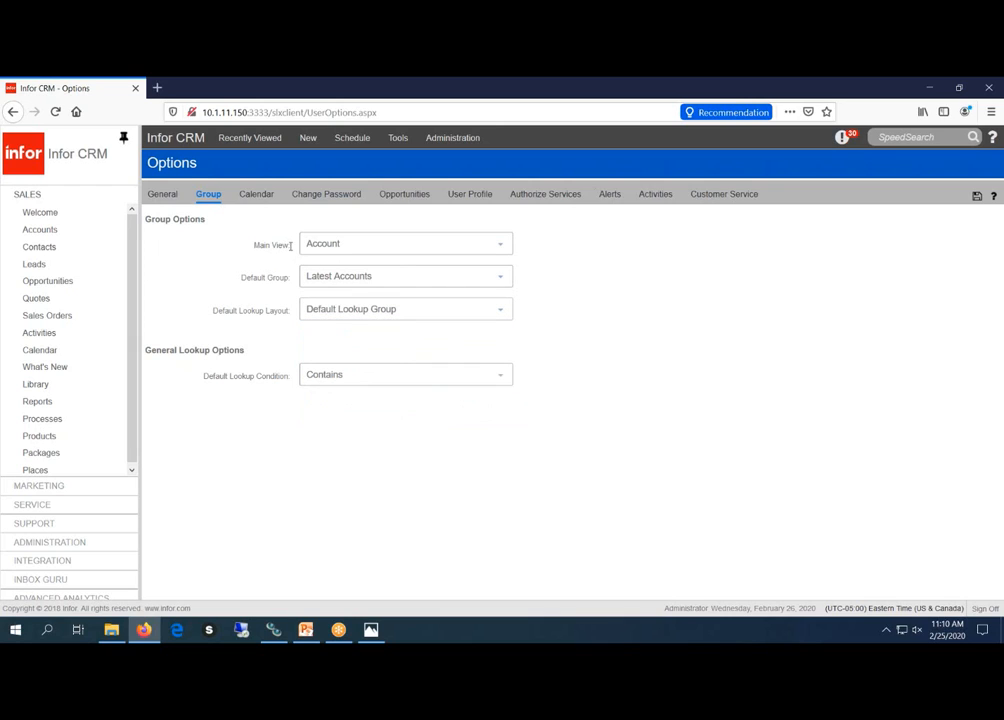
- Set the group options' main view to Contact and review its Default Lookup Layout choices
left_click_drag(290, 245, 255, 249)
left_click(501, 246)
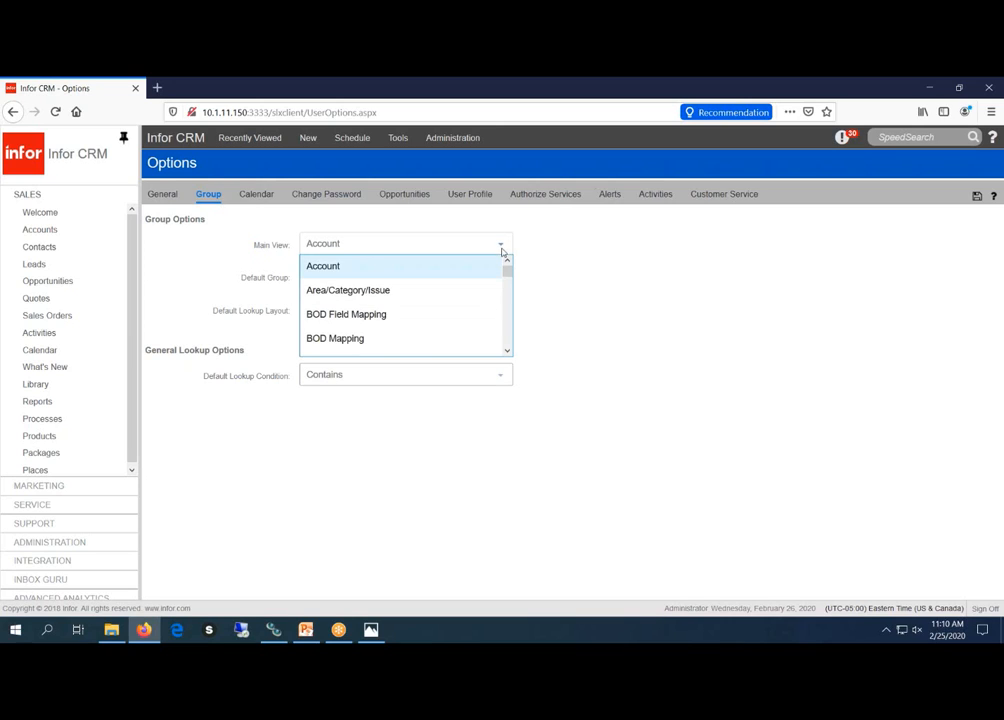
scroll(448, 314, "down", 3)
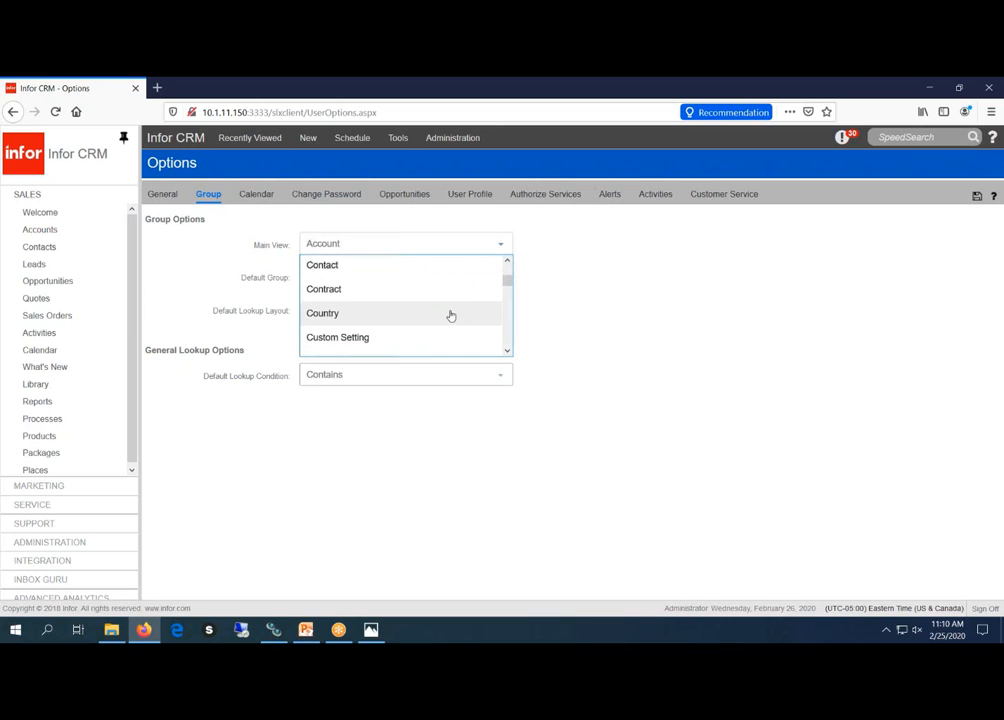
left_click(402, 270)
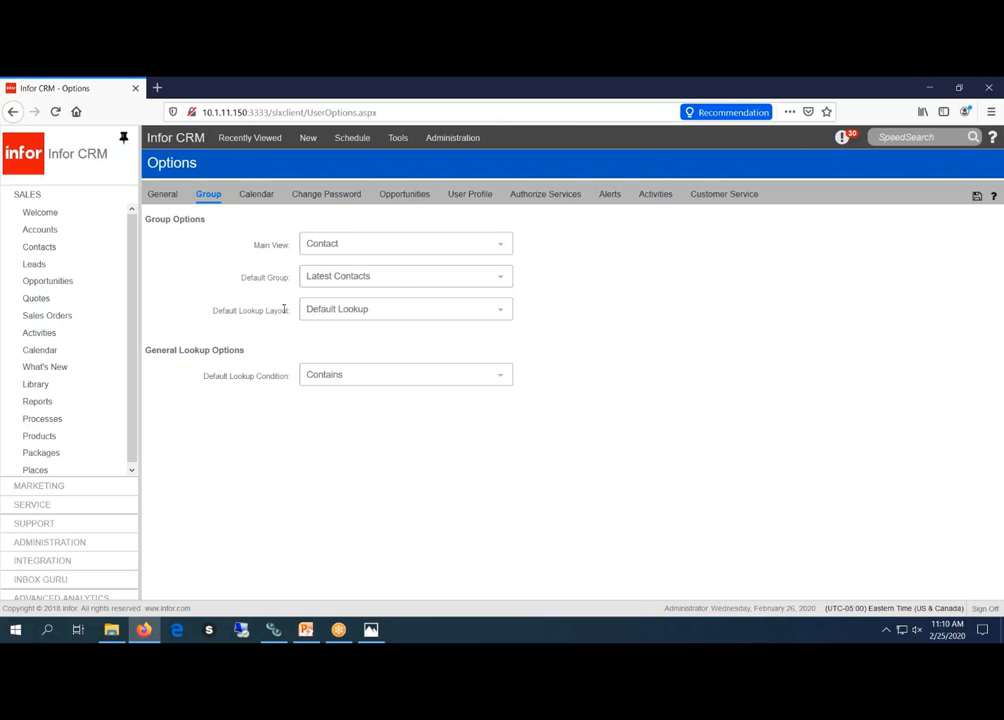
left_click(501, 313)
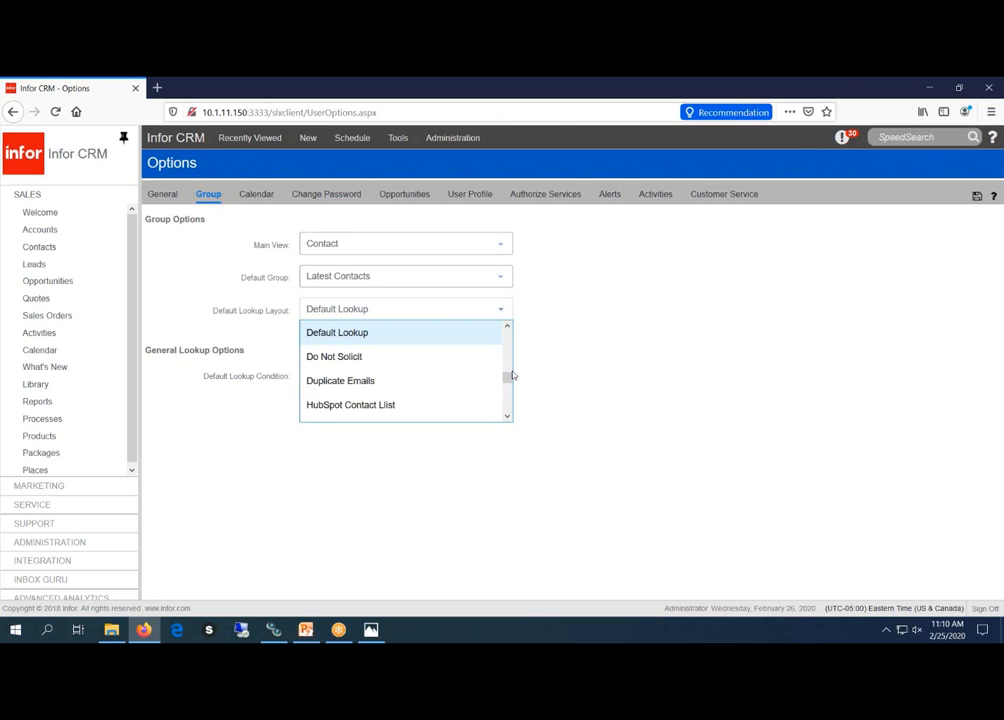
mouse_move(508, 376)
left_mouse_down()
mouse_move(506, 361)
mouse_move(506, 374)
left_mouse_up()
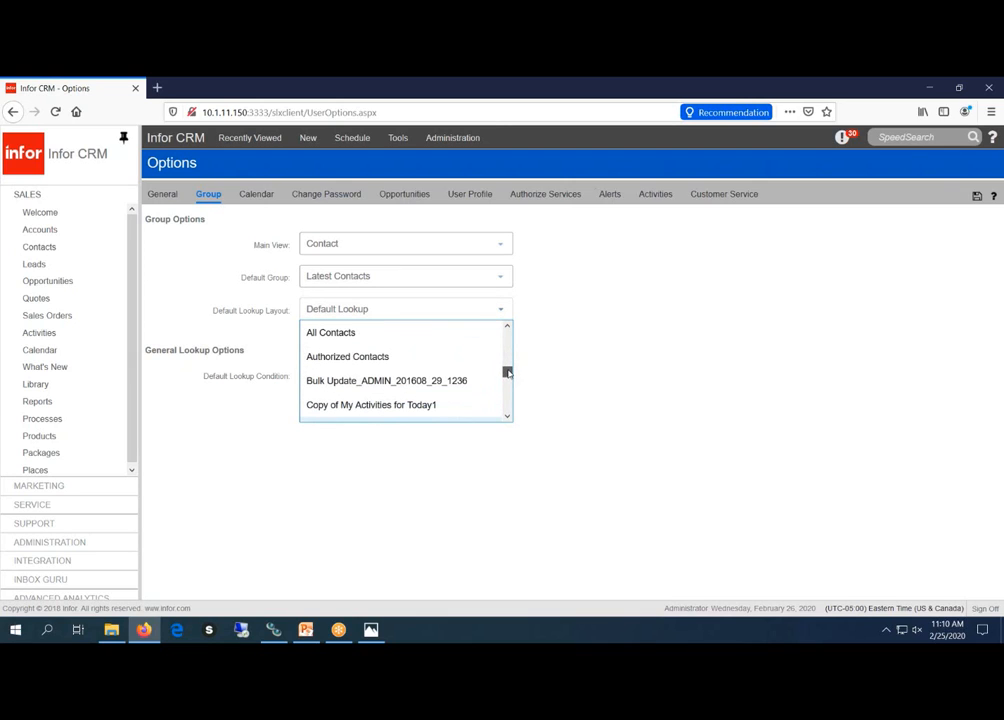
left_click(558, 354)
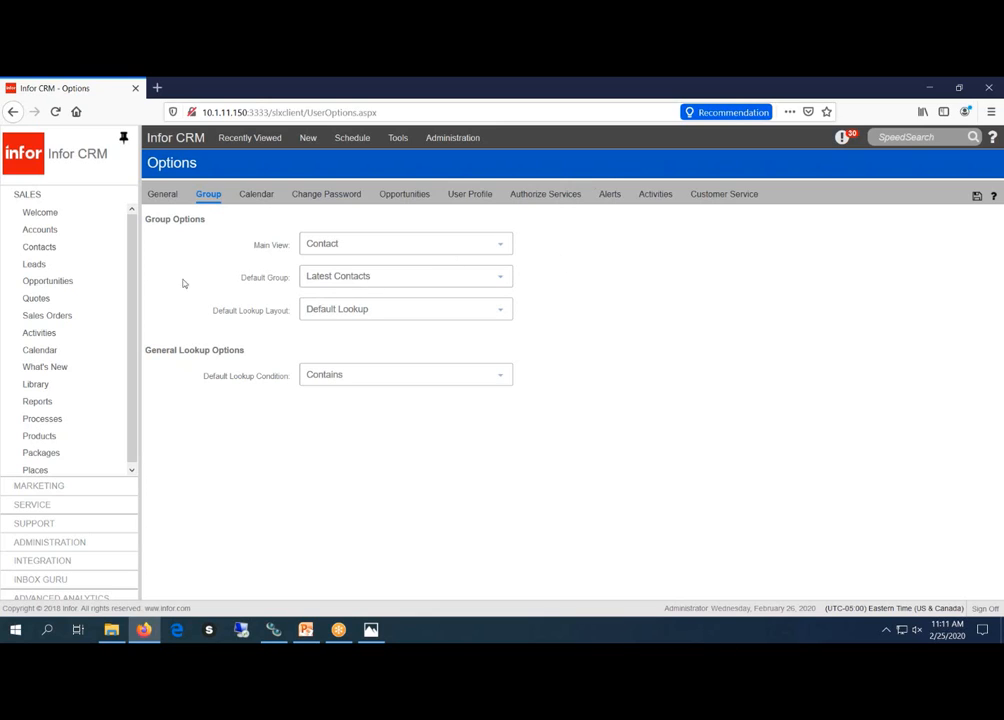
- Return to Accounts and look up the accounts whose Contact Email contains "simplesoft"
left_click(40, 231)
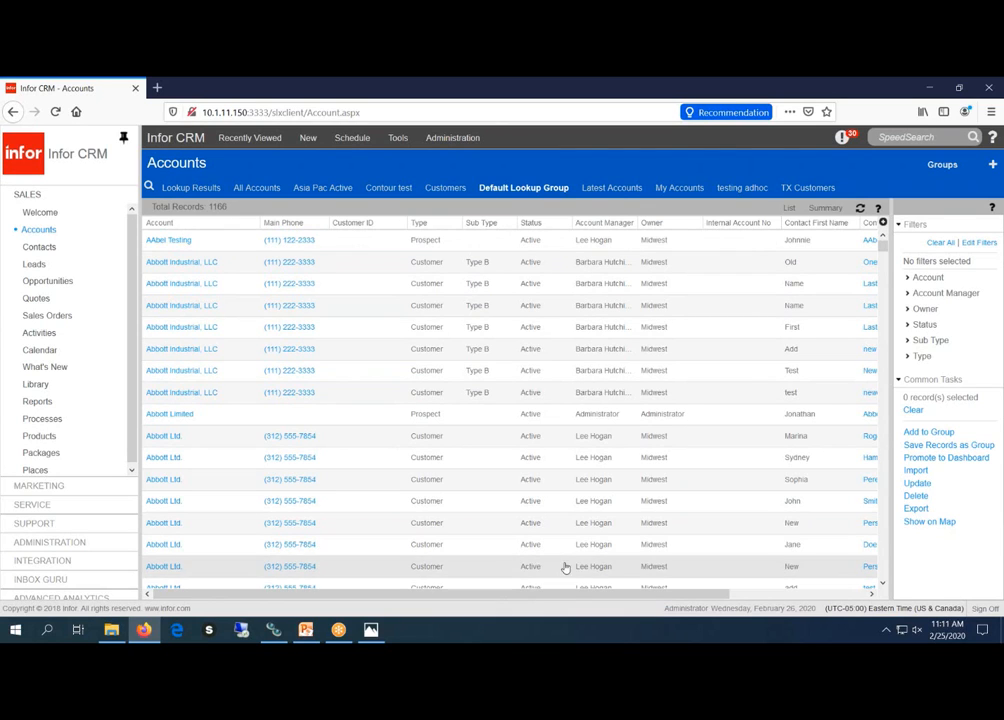
left_click_drag(576, 594, 756, 612)
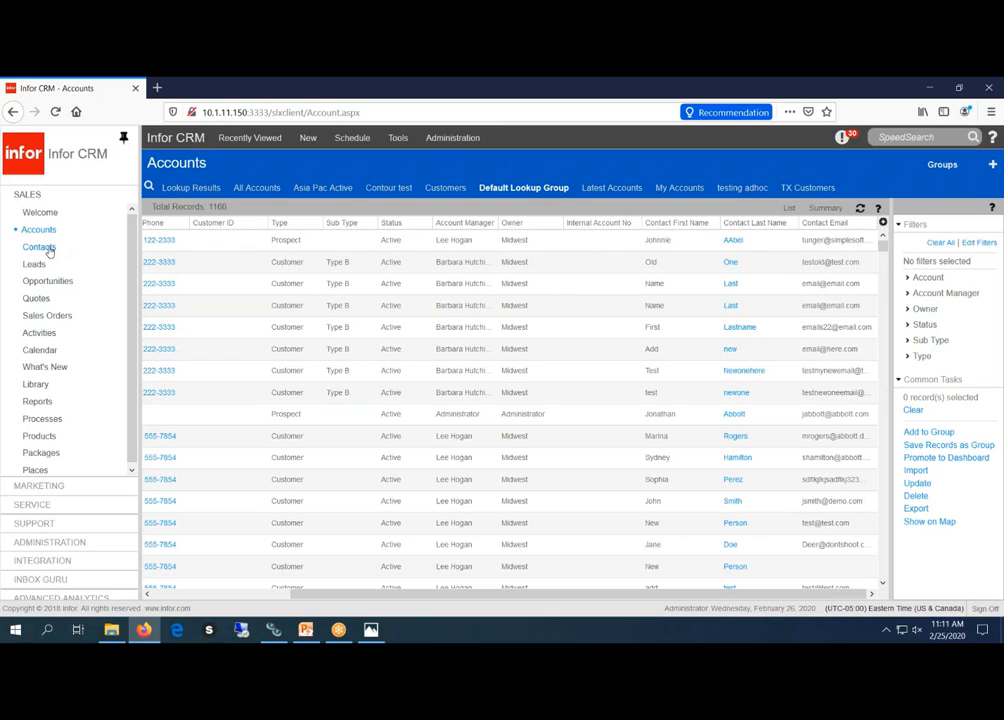
mouse_move(49, 247)
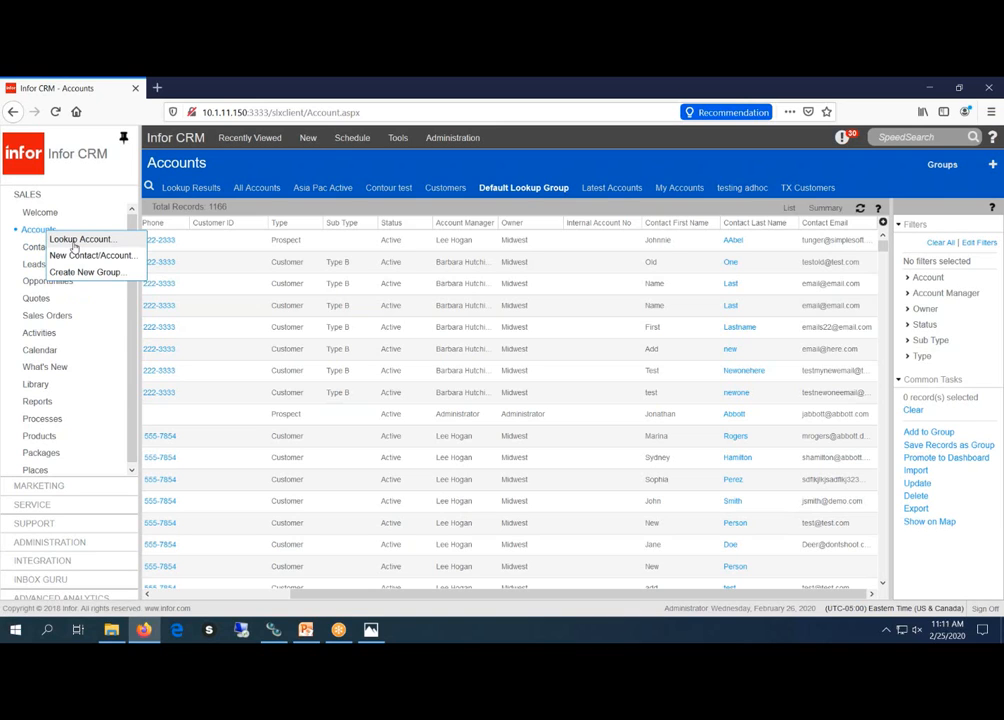
left_click(74, 241)
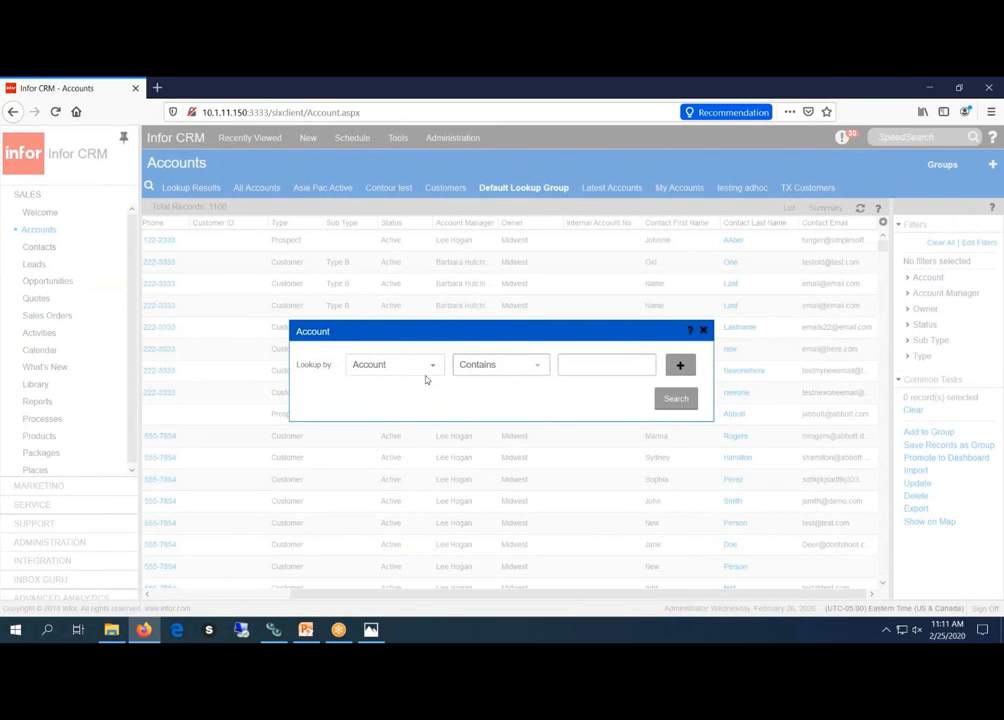
left_click(432, 366)
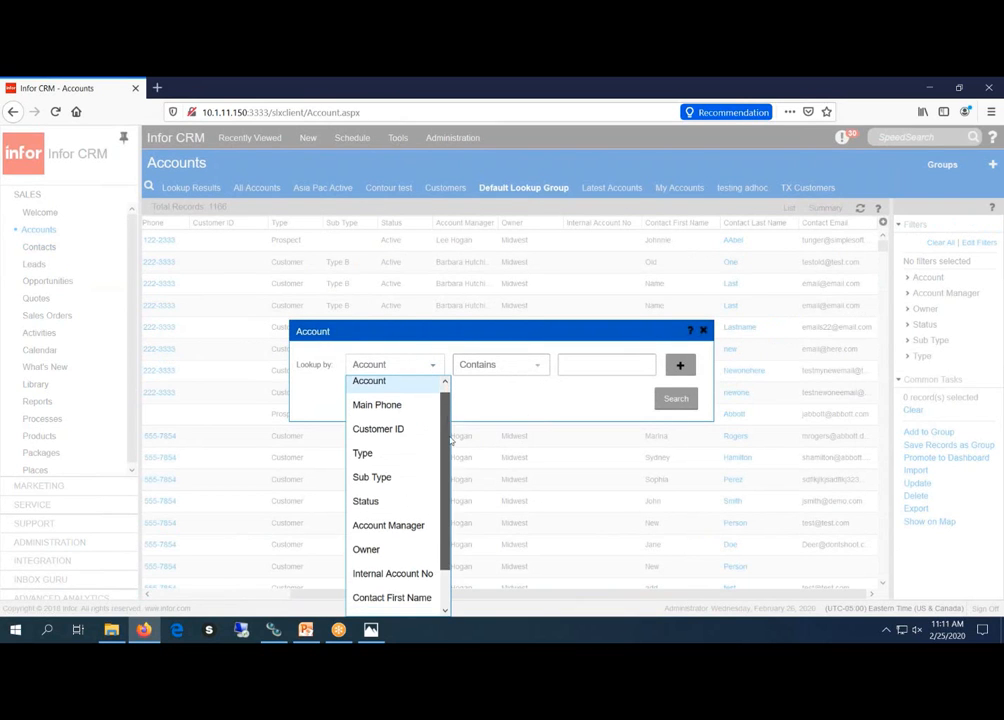
scroll(450, 441, "down", 2)
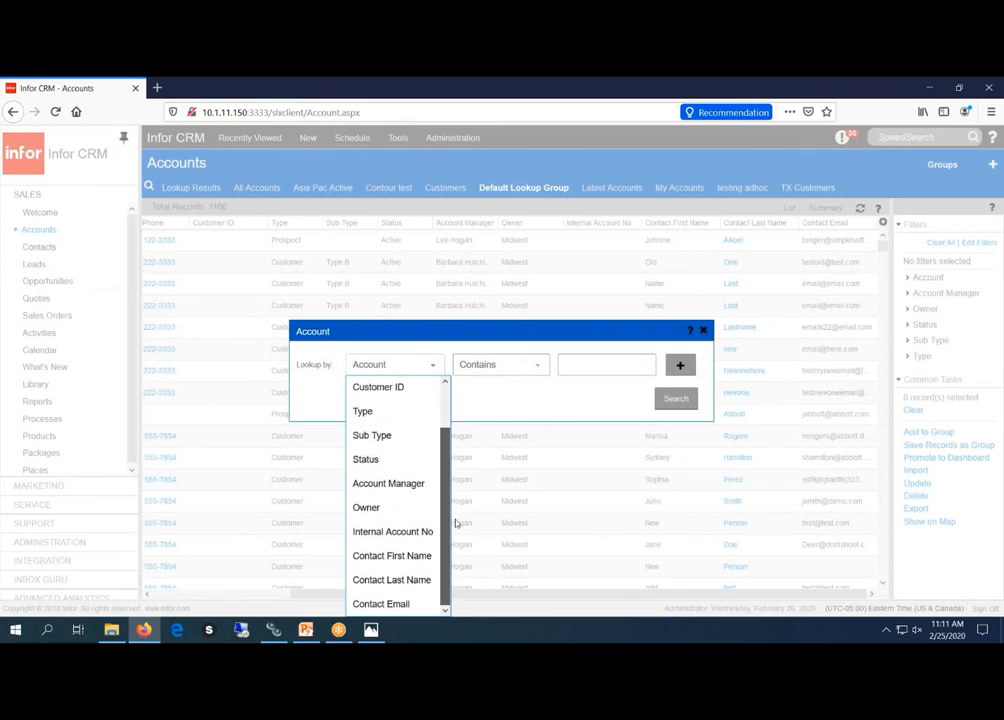
left_click(410, 604)
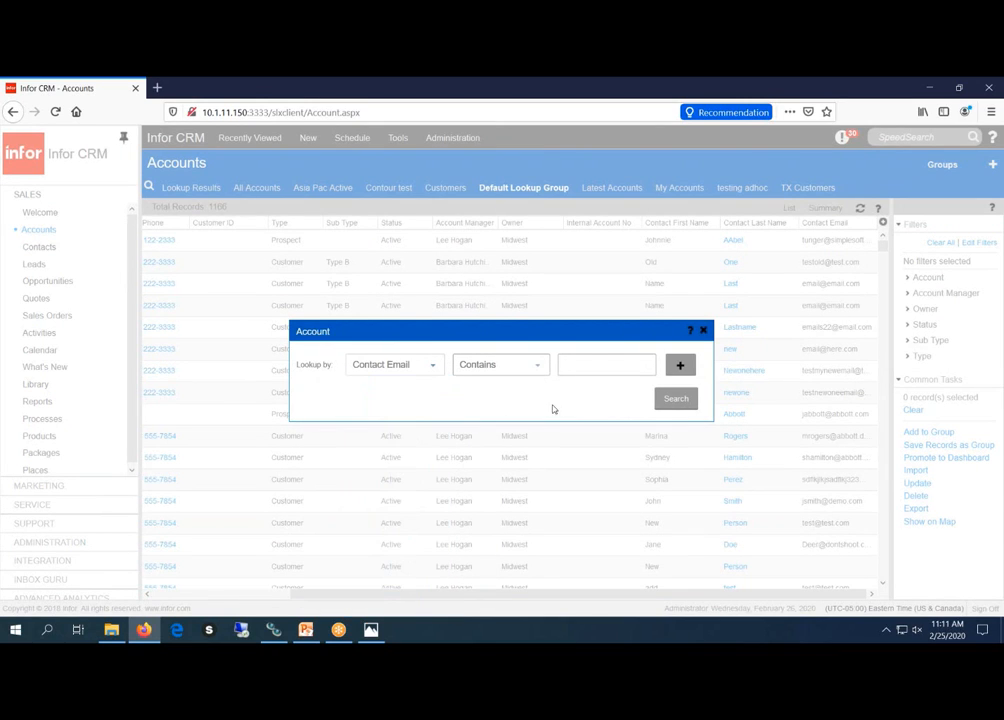
left_click(582, 366)
type("simple")
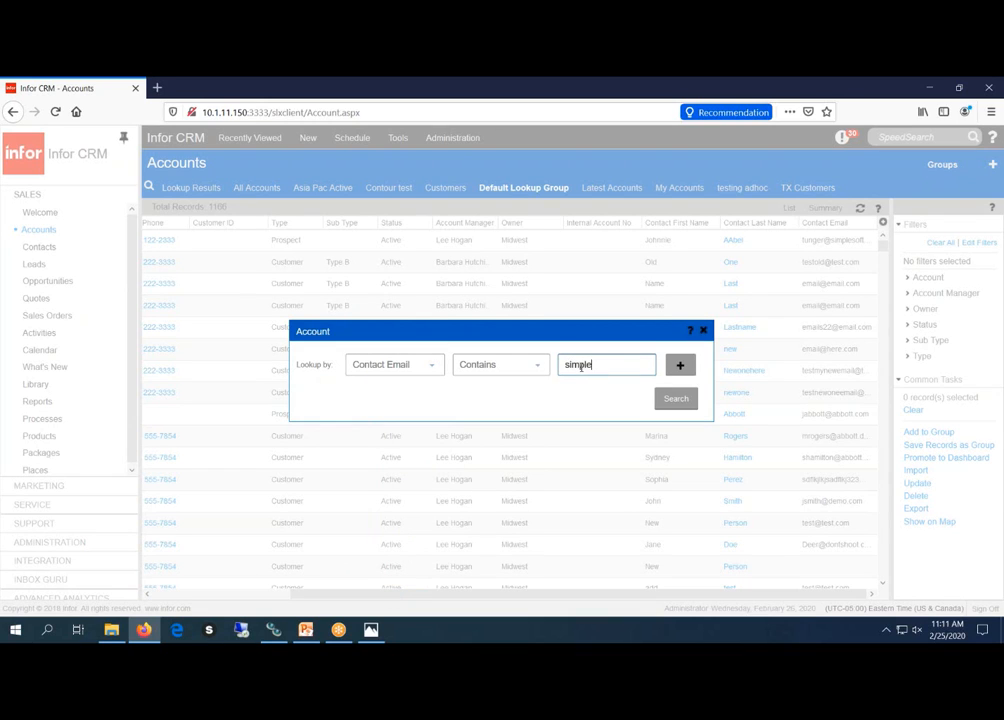
type("soft")
left_click(676, 398)
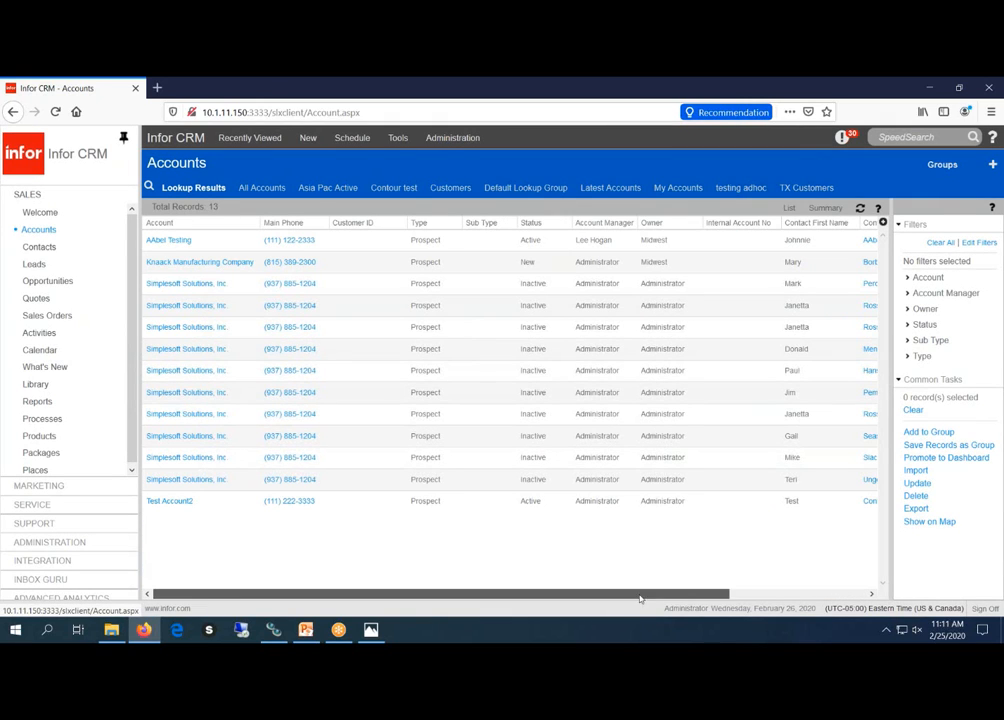
left_click_drag(643, 597, 792, 597)
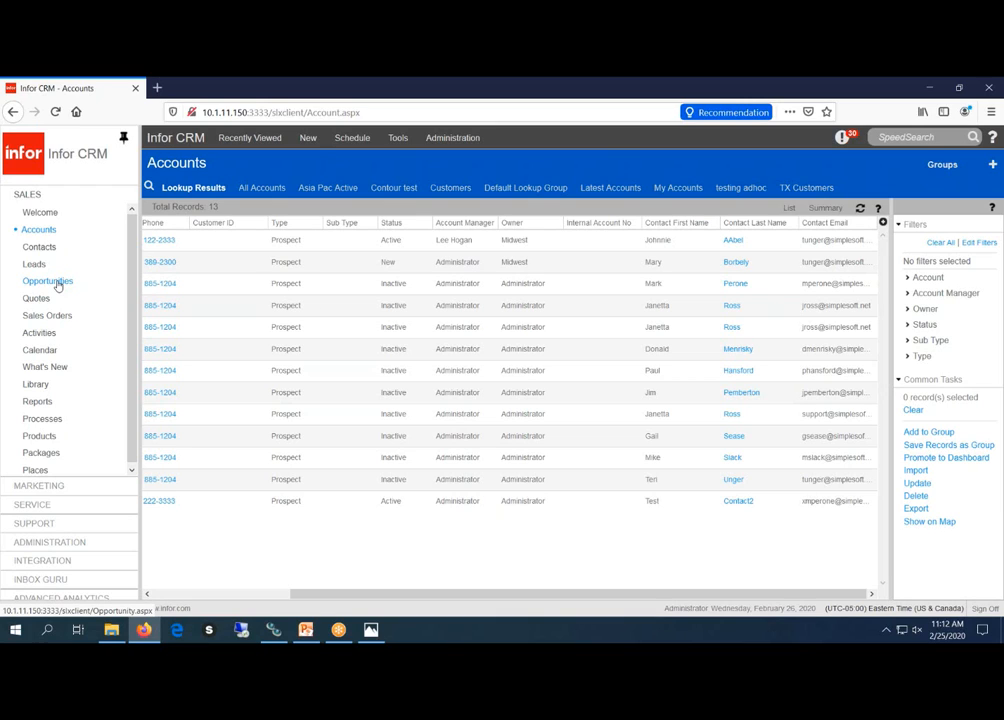
- Switch to Photos to examine the Advanced lookups.png diagram of parent and child records, and return to the CRM
left_click(370, 630)
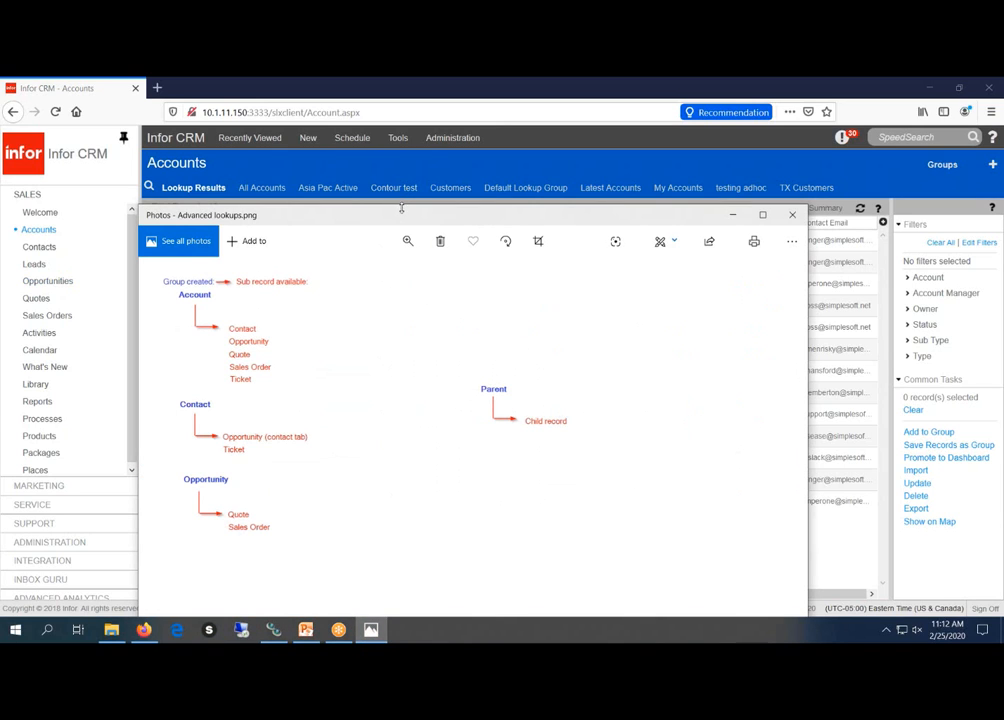
left_click_drag(403, 215, 396, 155)
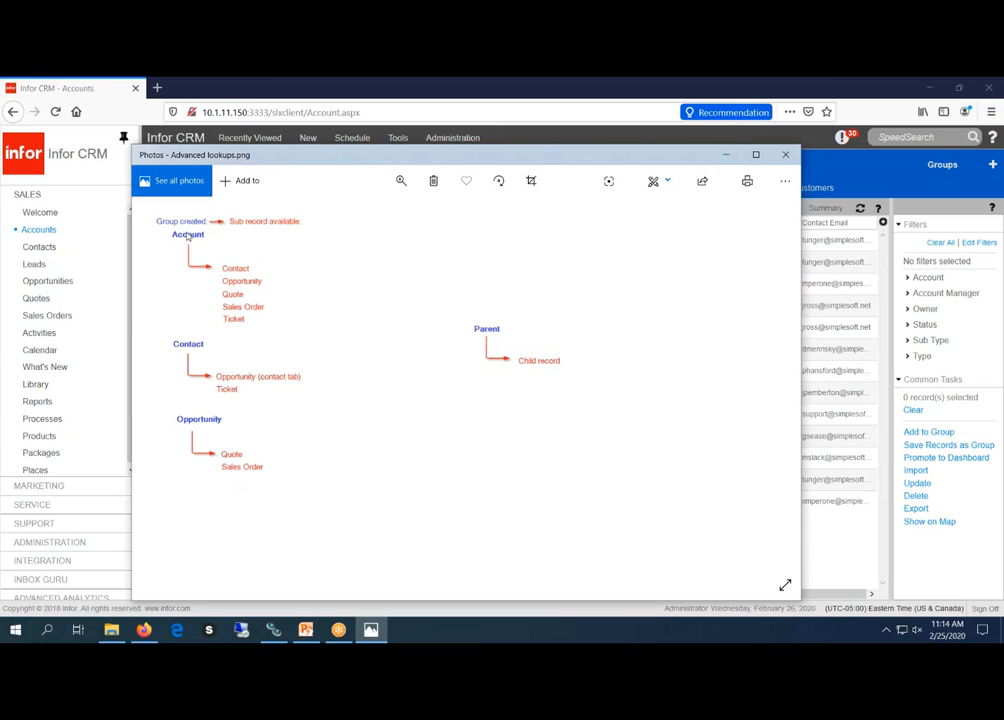
left_click(725, 156)
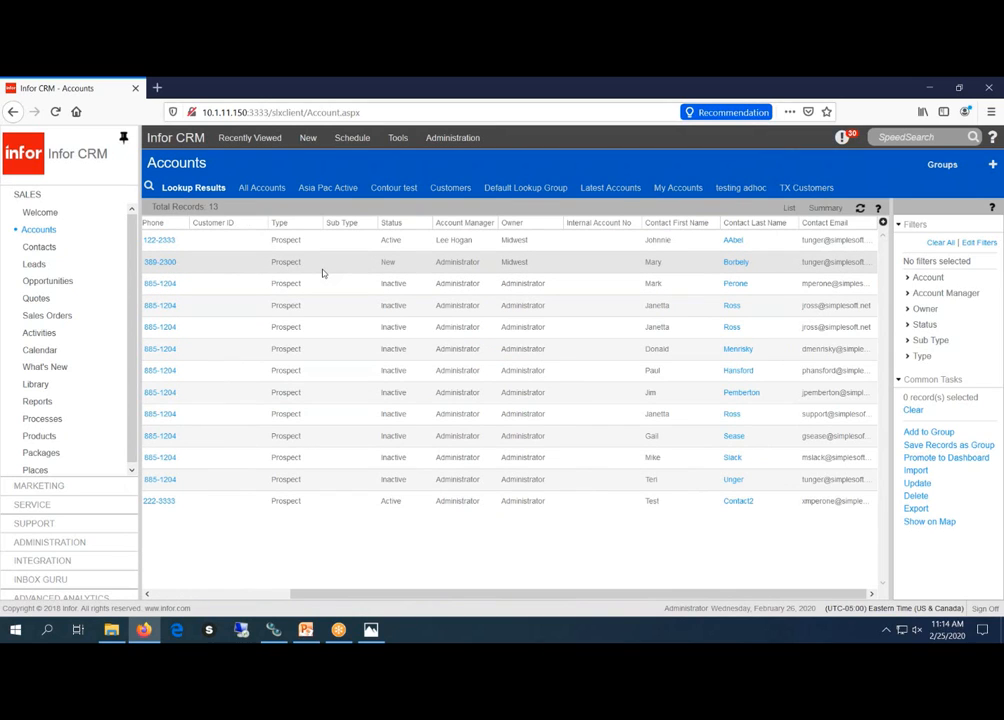
- Open the Default Lookup Group for editing and examine the Contact table fields included in its layout
left_click(520, 192)
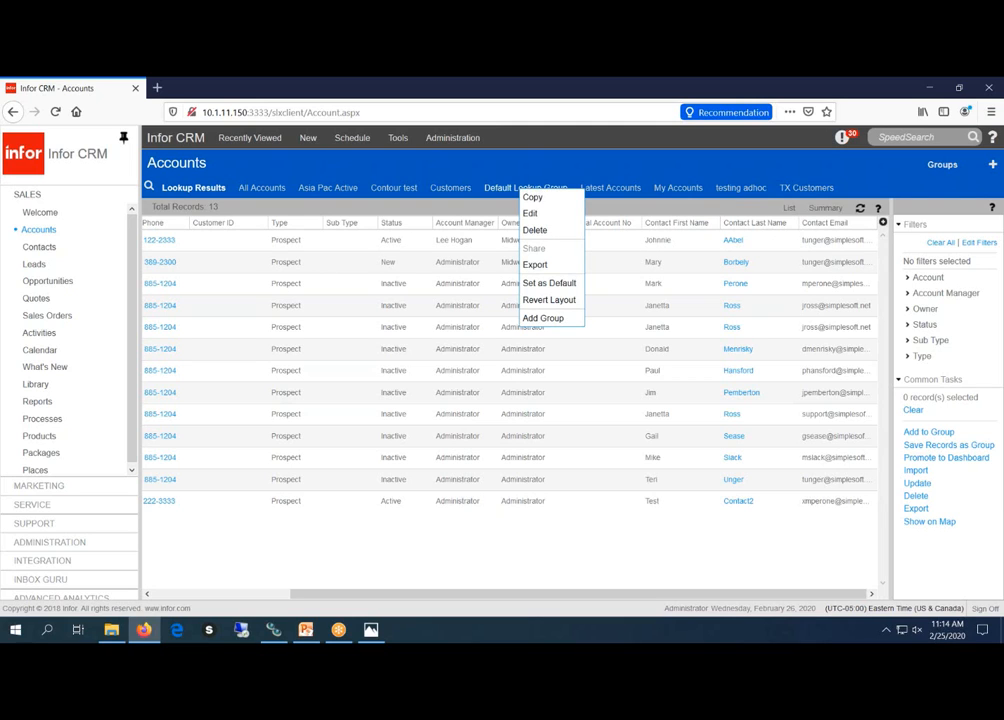
left_click(537, 216)
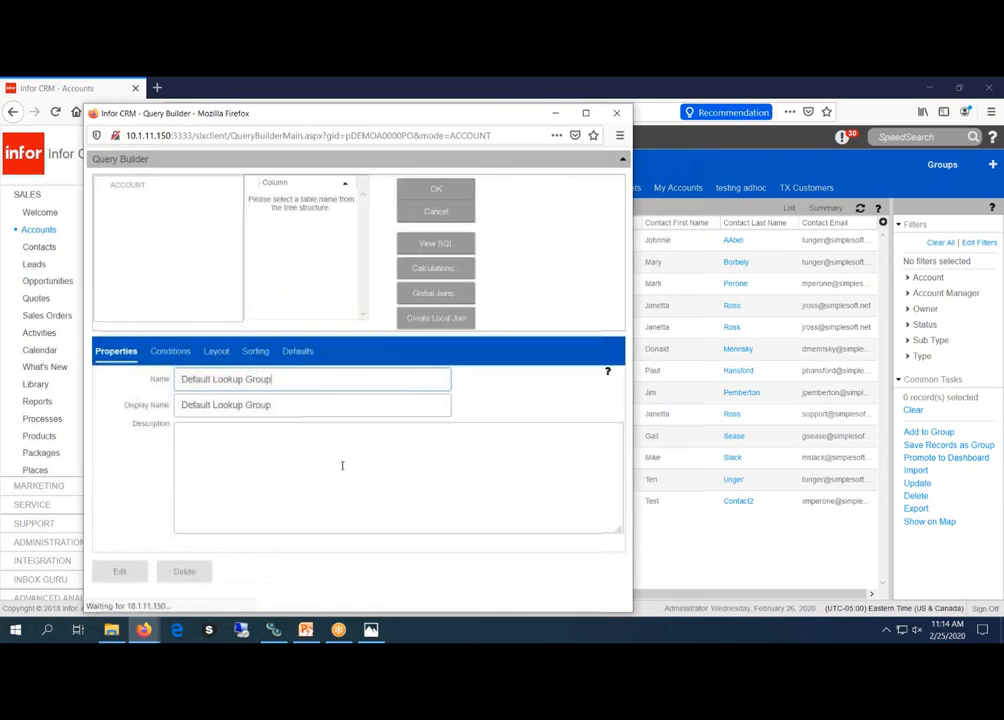
left_click(216, 351)
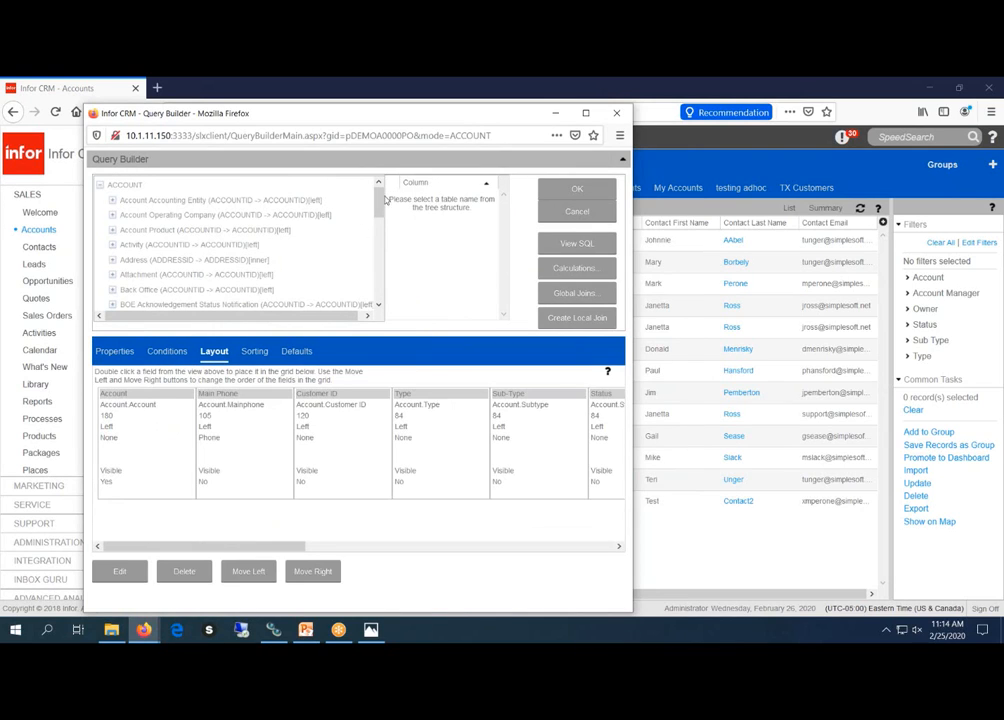
left_click_drag(377, 203, 380, 216)
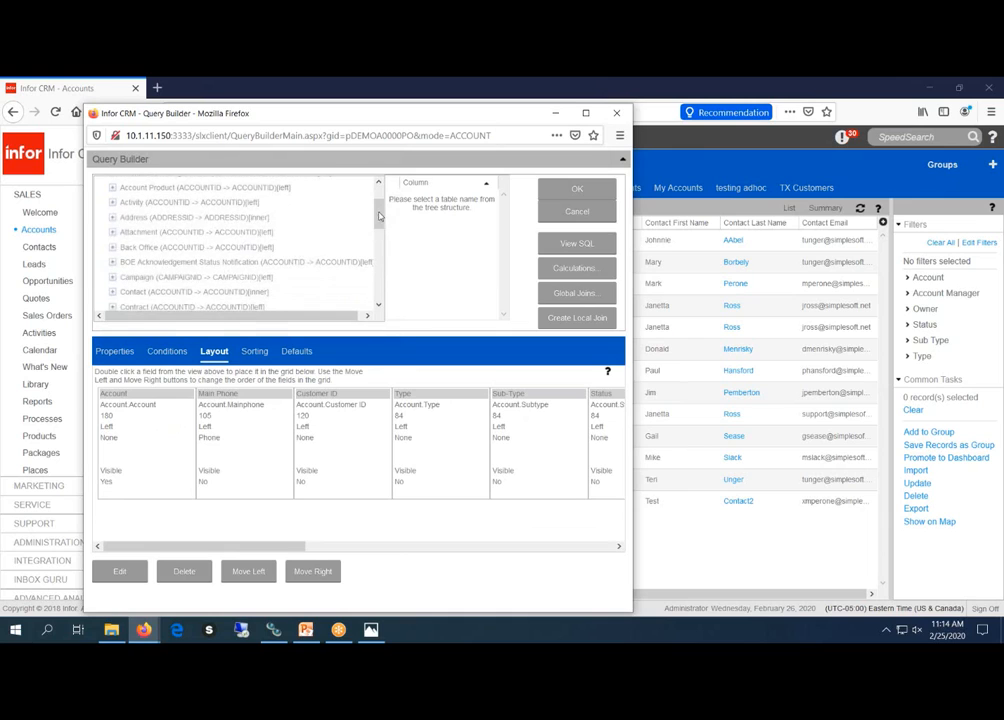
left_click(212, 292)
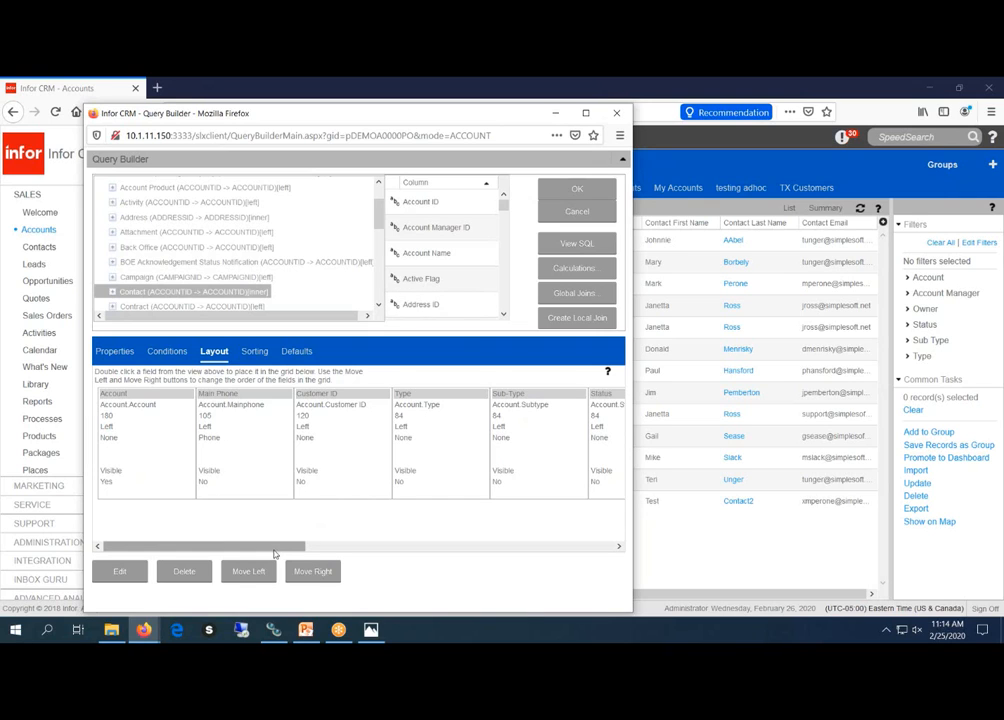
left_click_drag(273, 551, 605, 547)
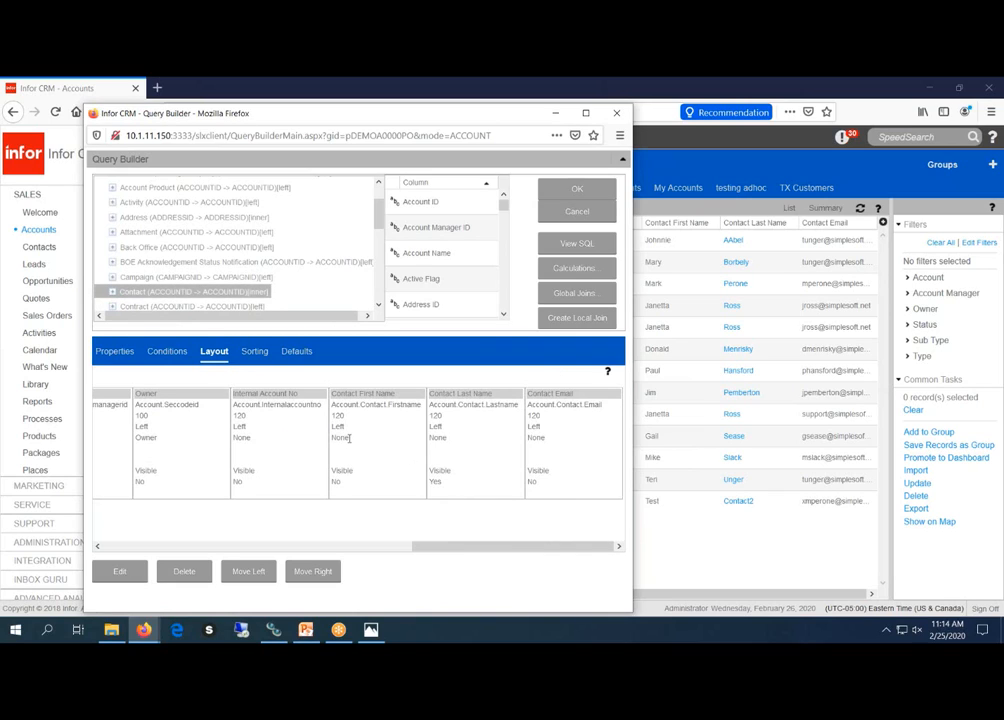
right_click(551, 418)
right_click(406, 433)
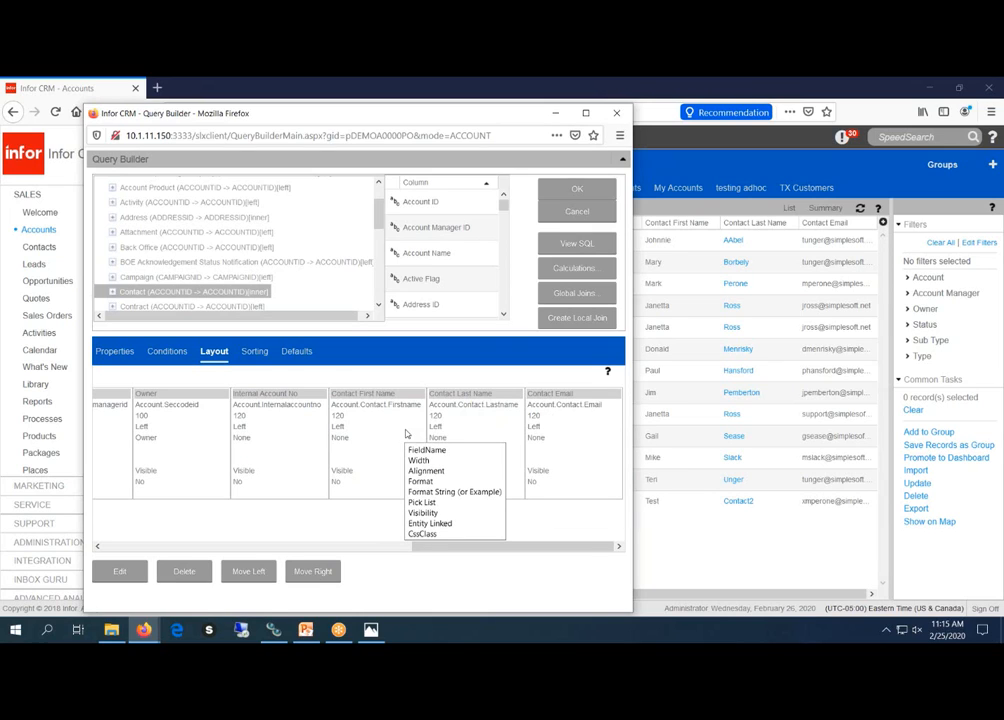
- Add the Description field from the Opportunity table to the end of the group's layout
left_click(379, 306)
left_click(379, 307)
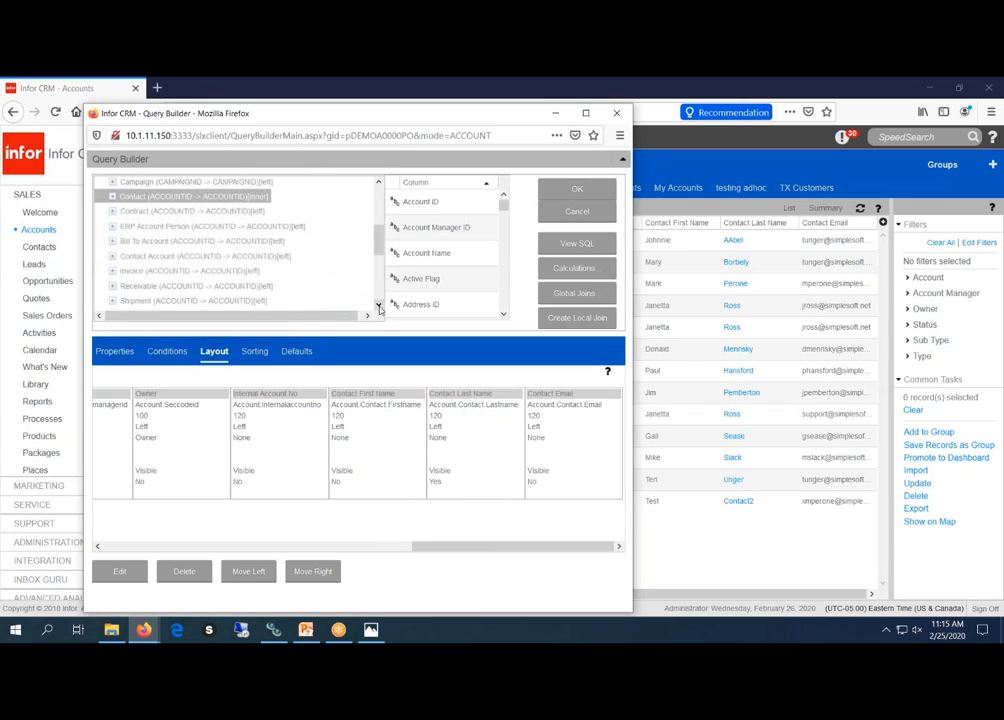
left_click(379, 307)
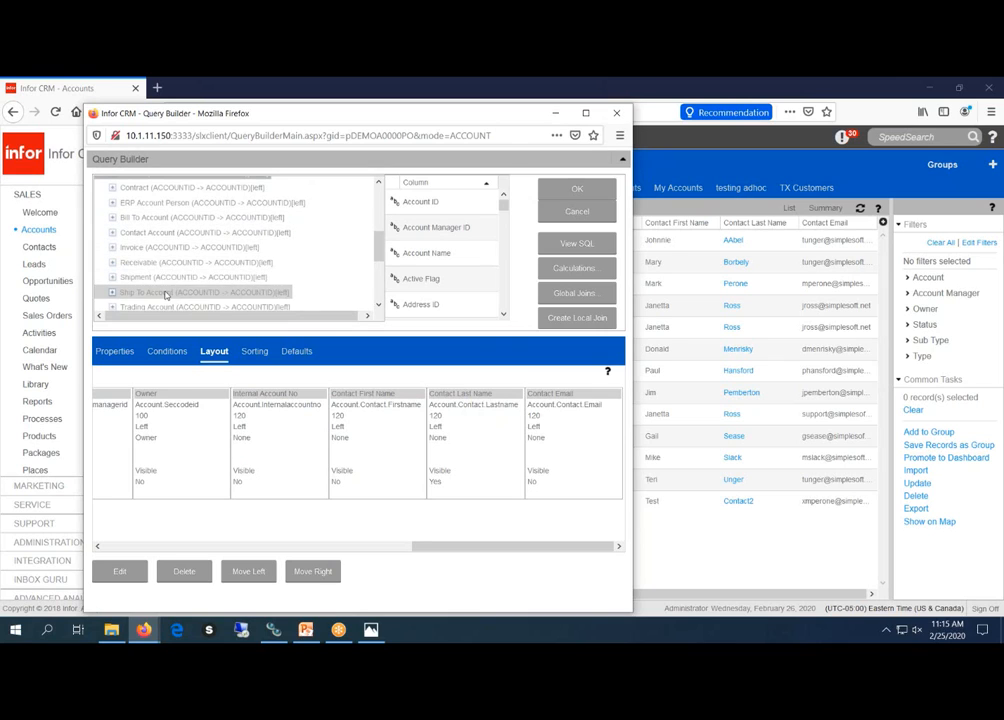
scroll(165, 295, "down", 3)
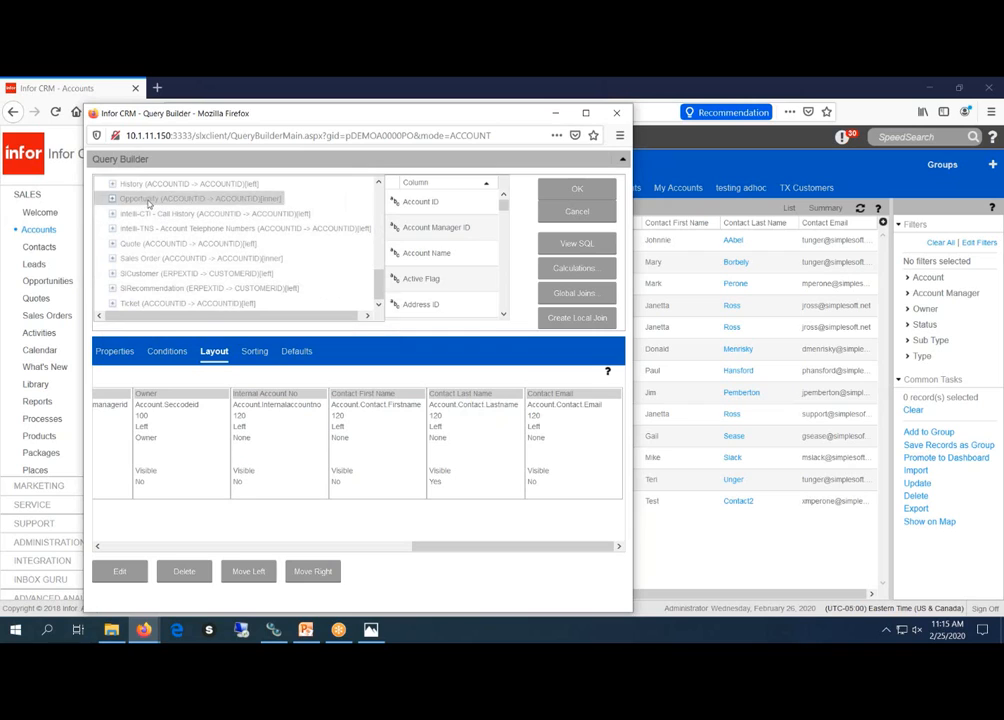
left_click(149, 200)
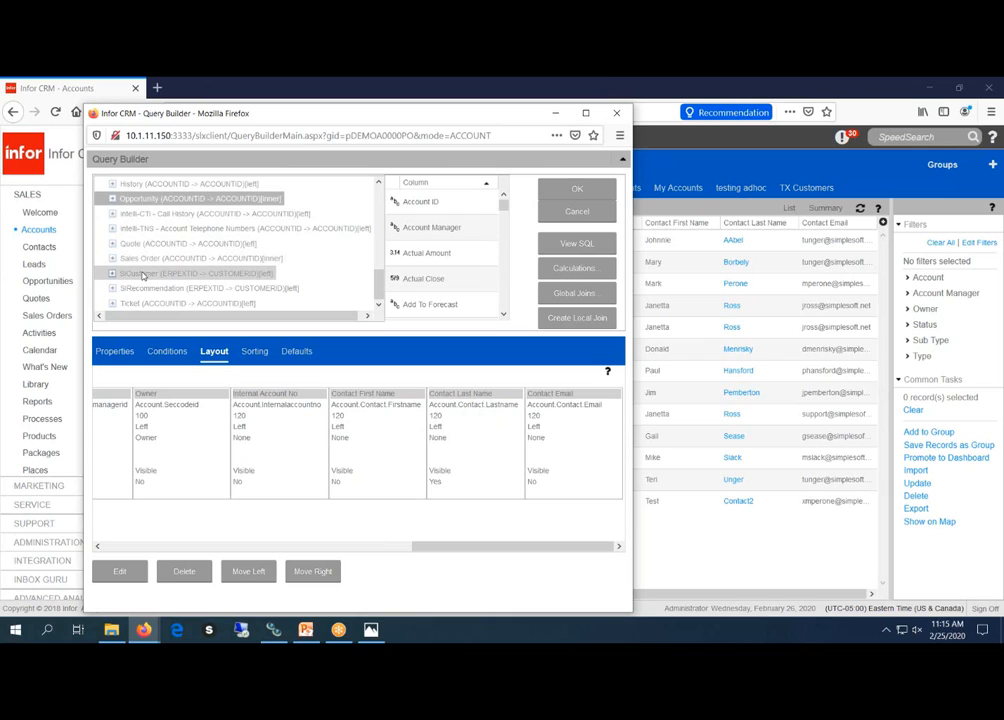
left_click(141, 203)
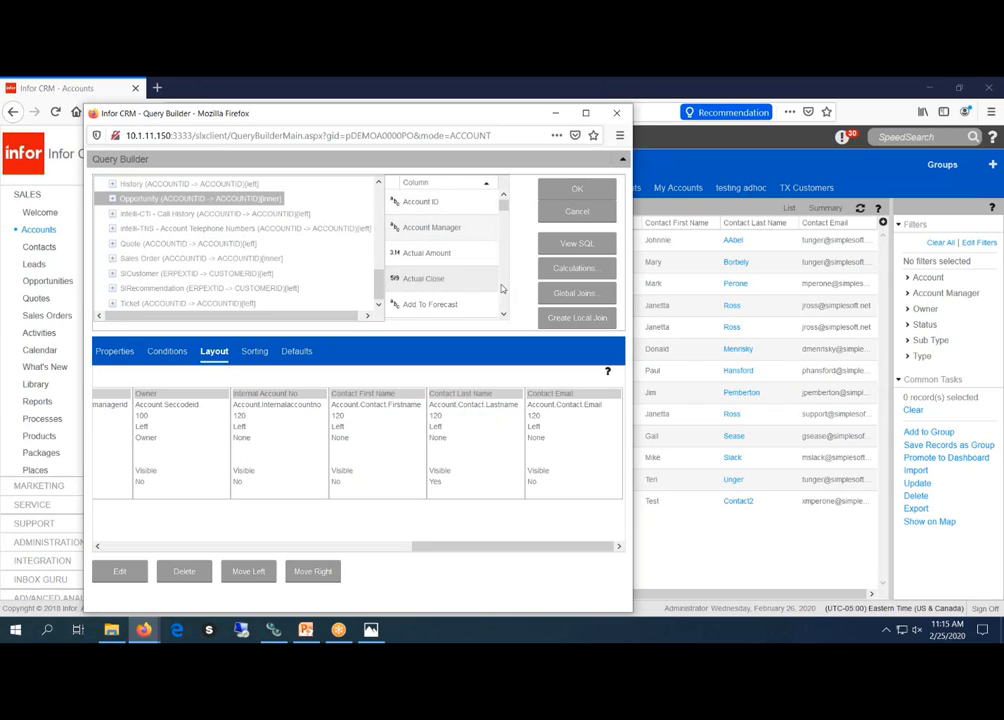
scroll(505, 291, "down", 3)
scroll(505, 291, "down", 4)
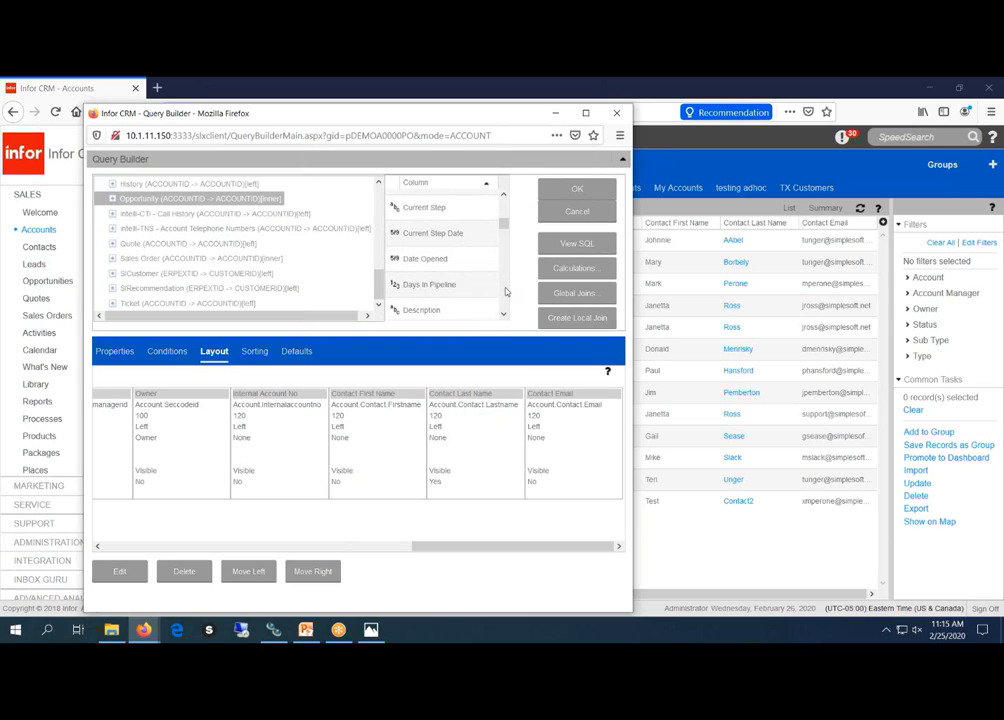
scroll(505, 291, "down", 3)
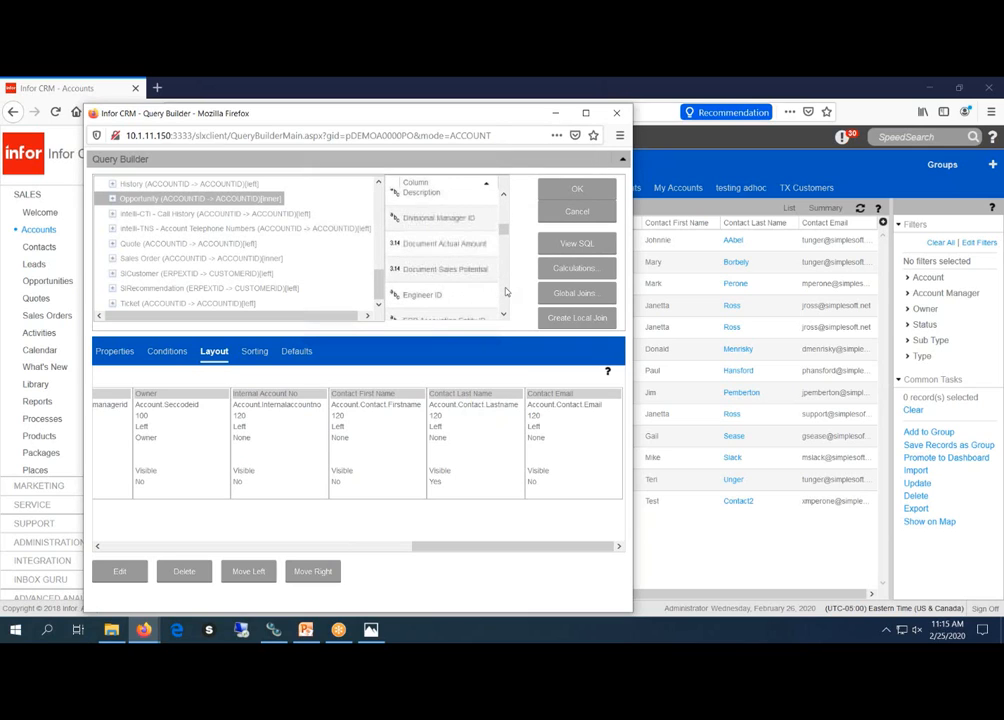
left_click(503, 195)
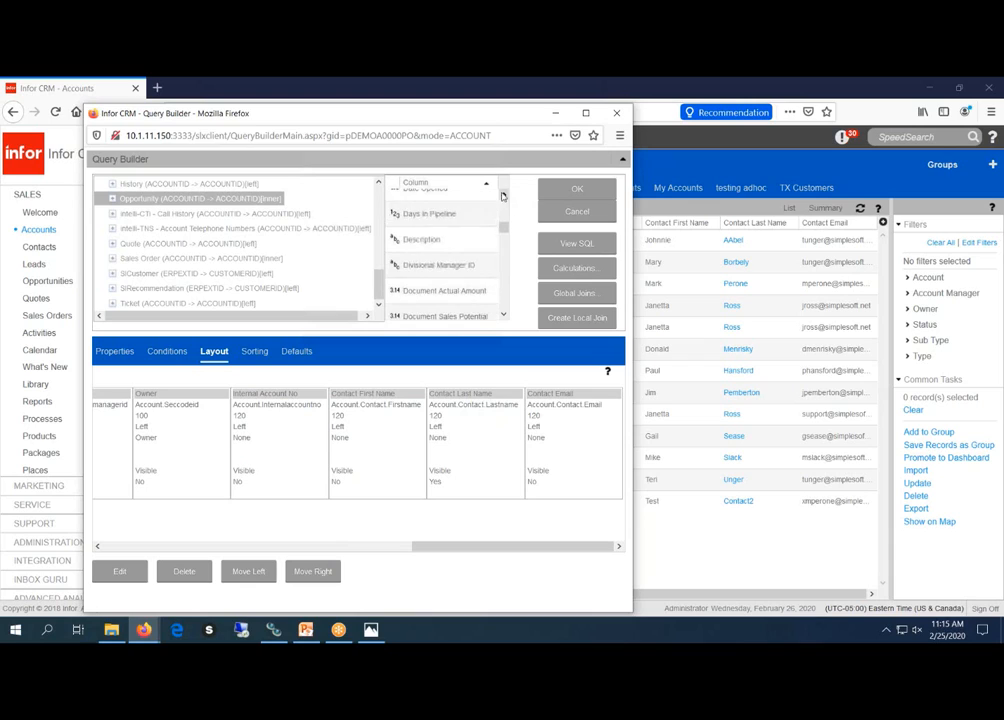
left_click(451, 240)
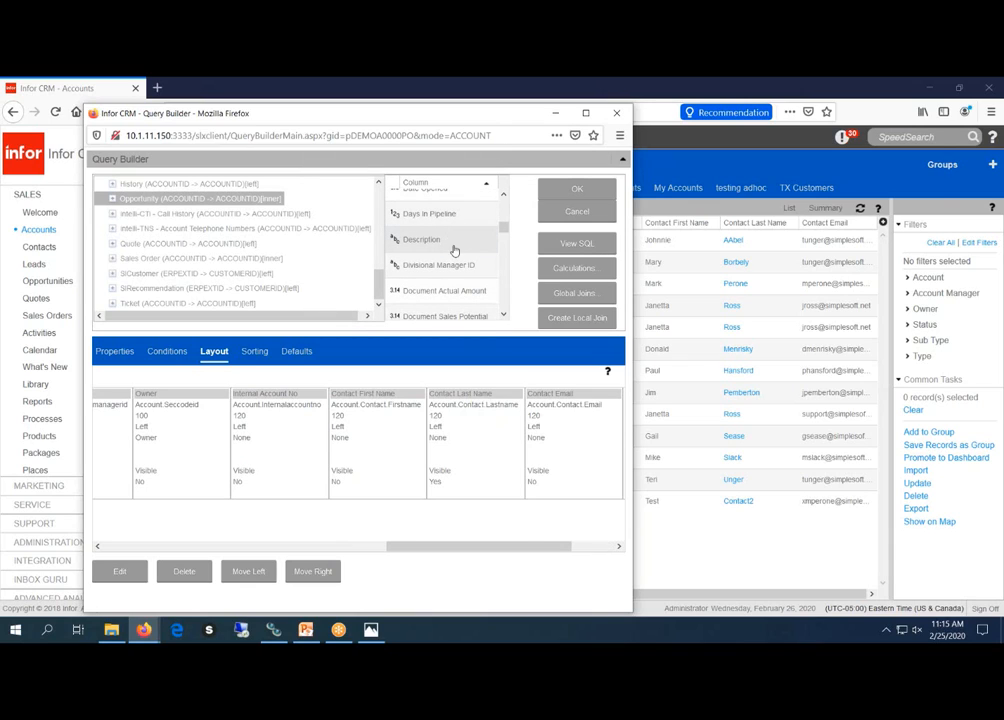
left_click_drag(529, 545, 572, 546)
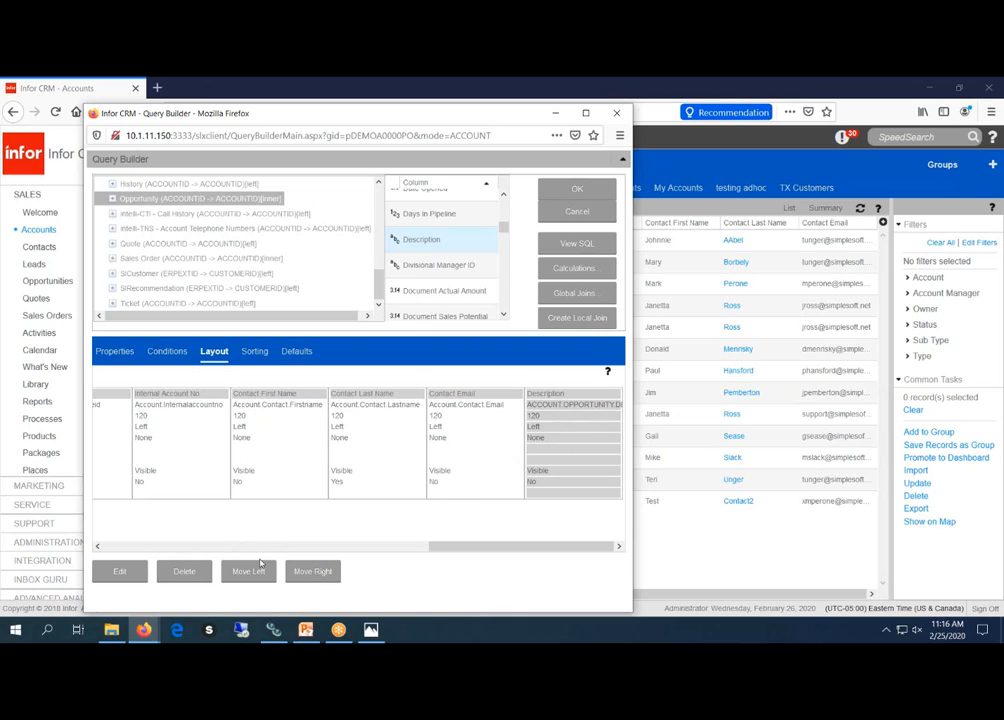
- Change the caption of the new Description column to "Opp Description"
left_click(118, 576)
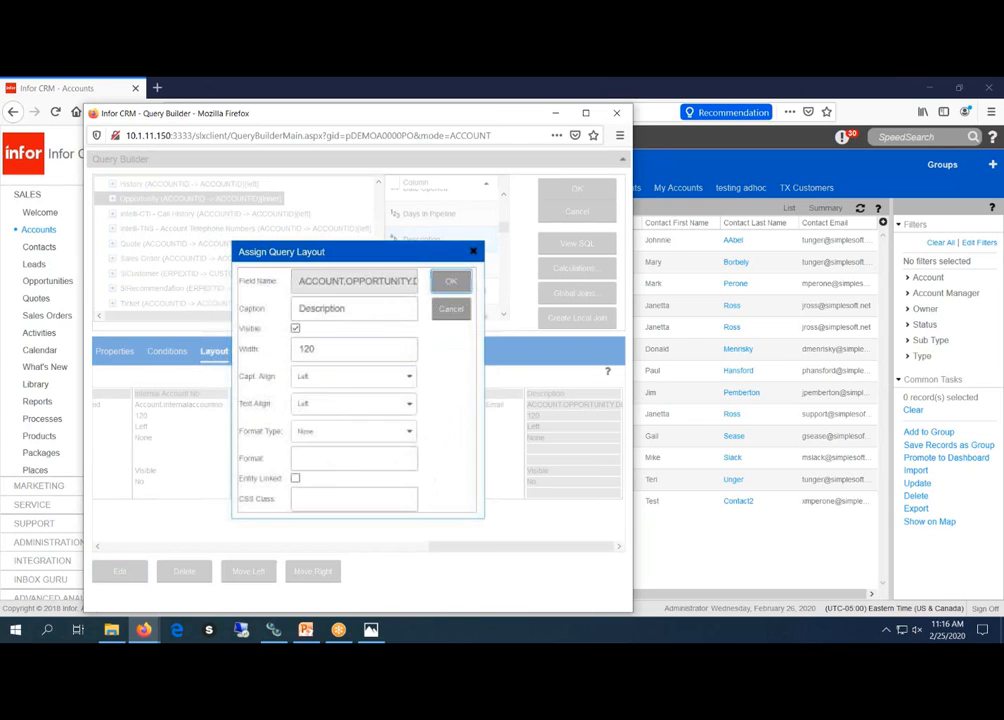
left_click(297, 309)
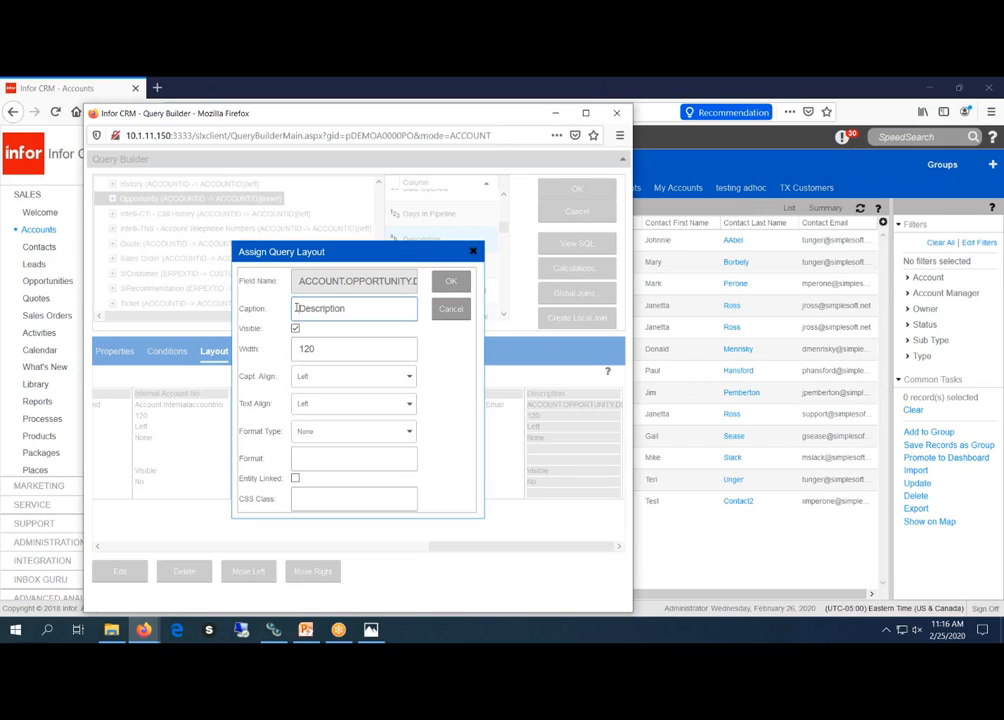
type("Opp")
left_click(449, 283)
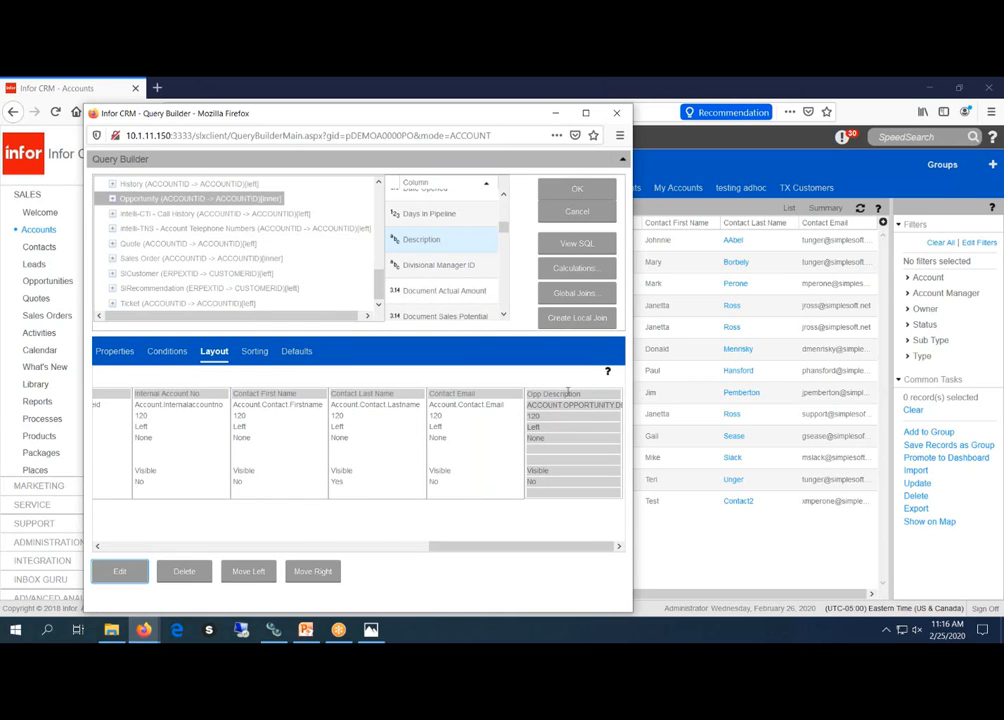
right_click(568, 393)
left_click(565, 397)
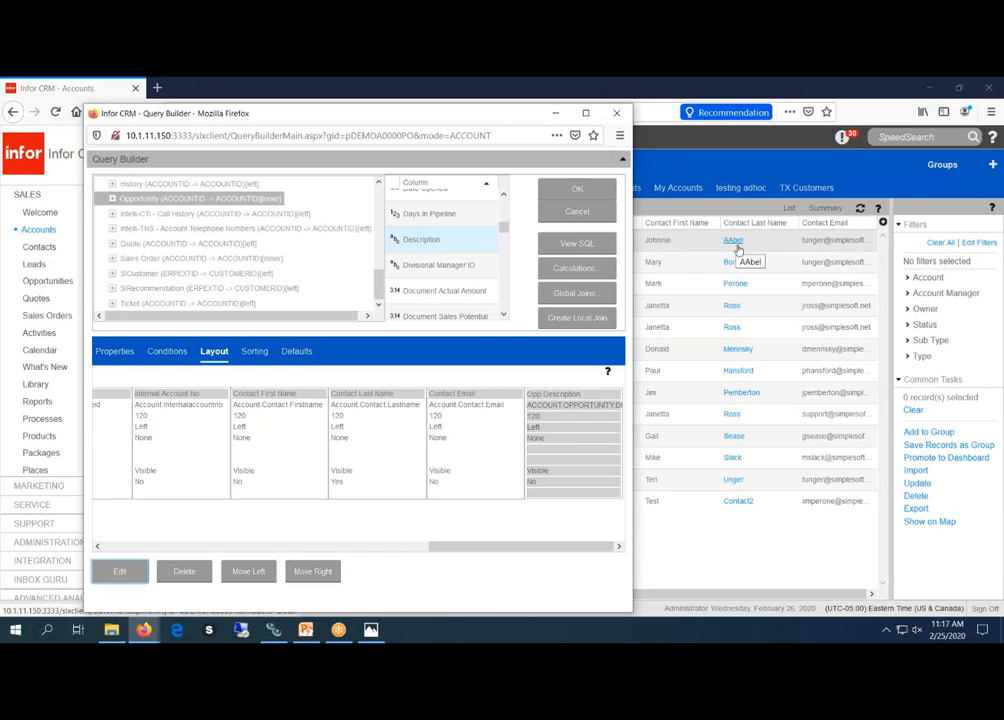
- Make the Opp Description column entity linked, and save the group to view the column in the account list
left_click(583, 437)
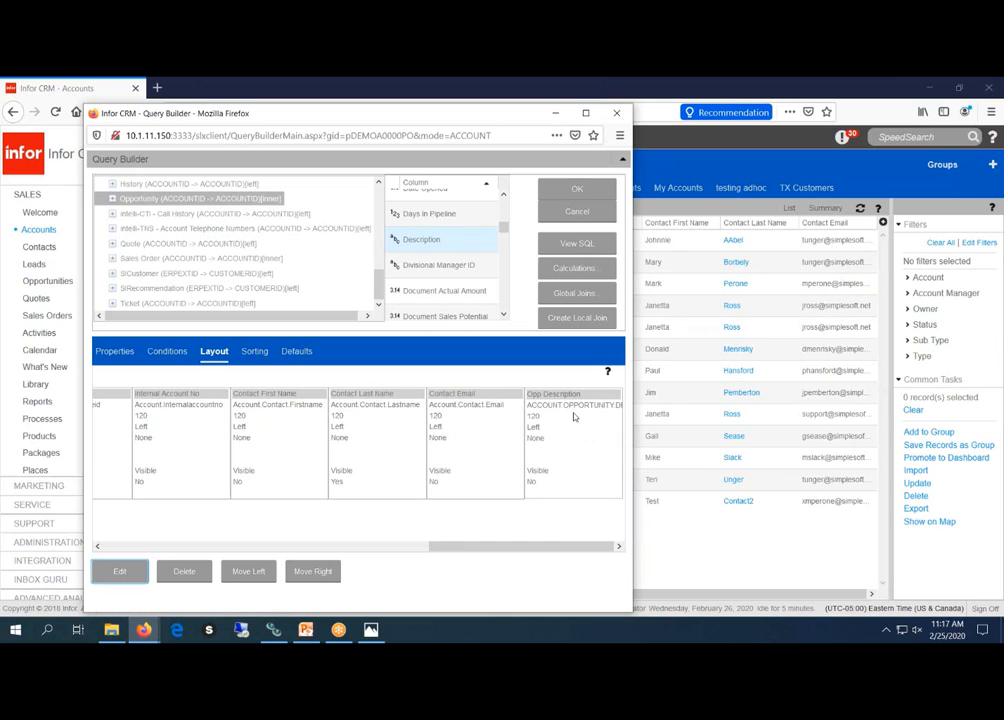
left_click(575, 417)
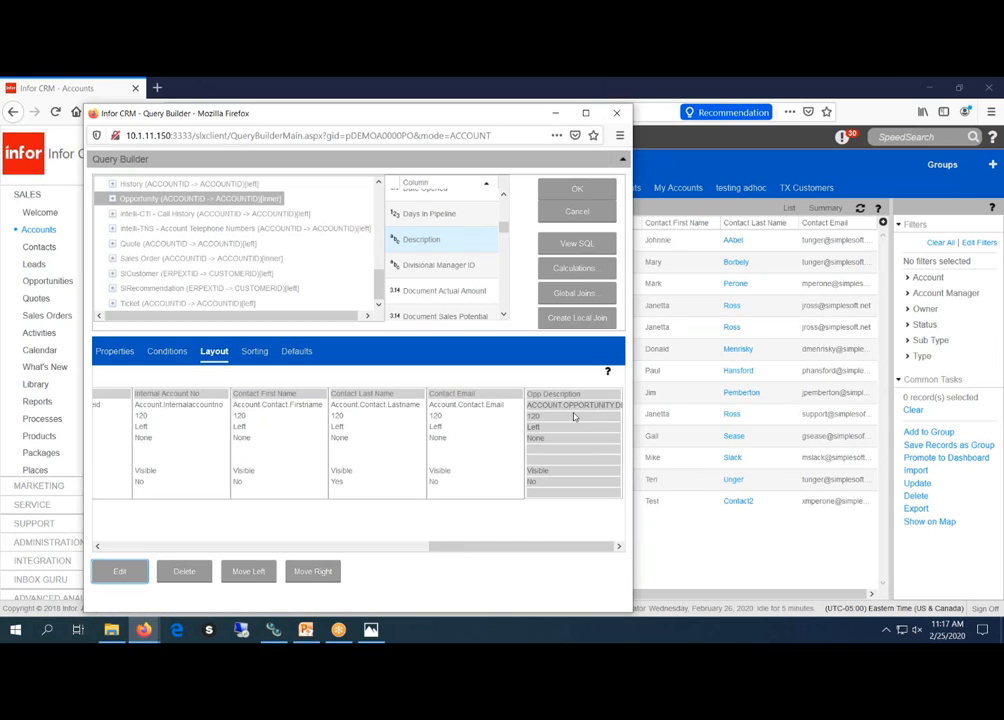
left_click(121, 572)
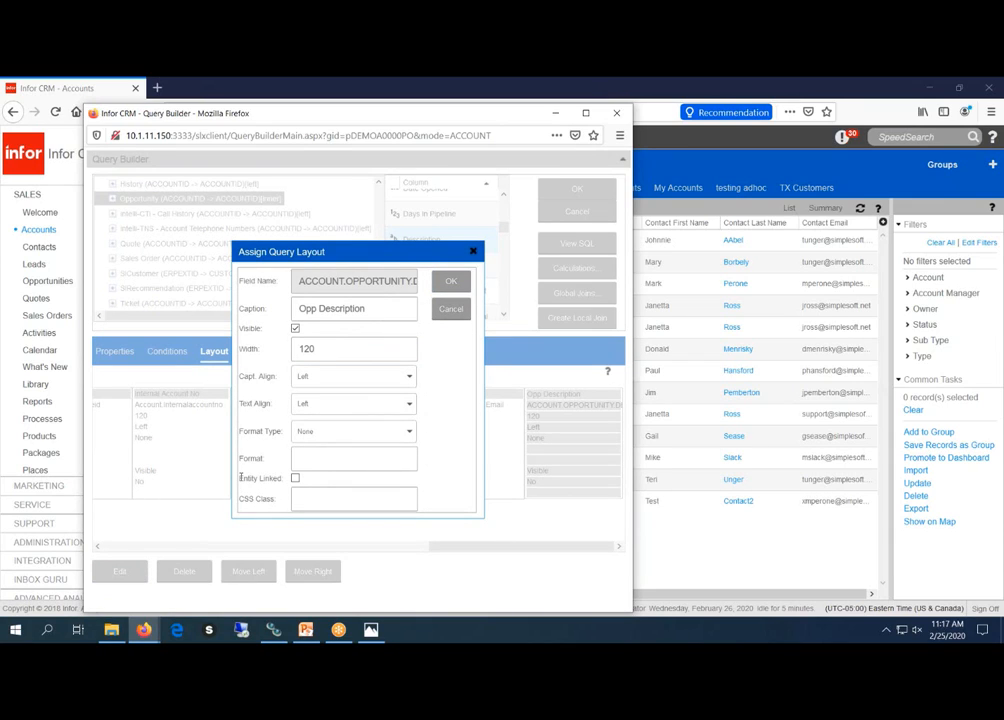
left_click(295, 478)
left_click(450, 284)
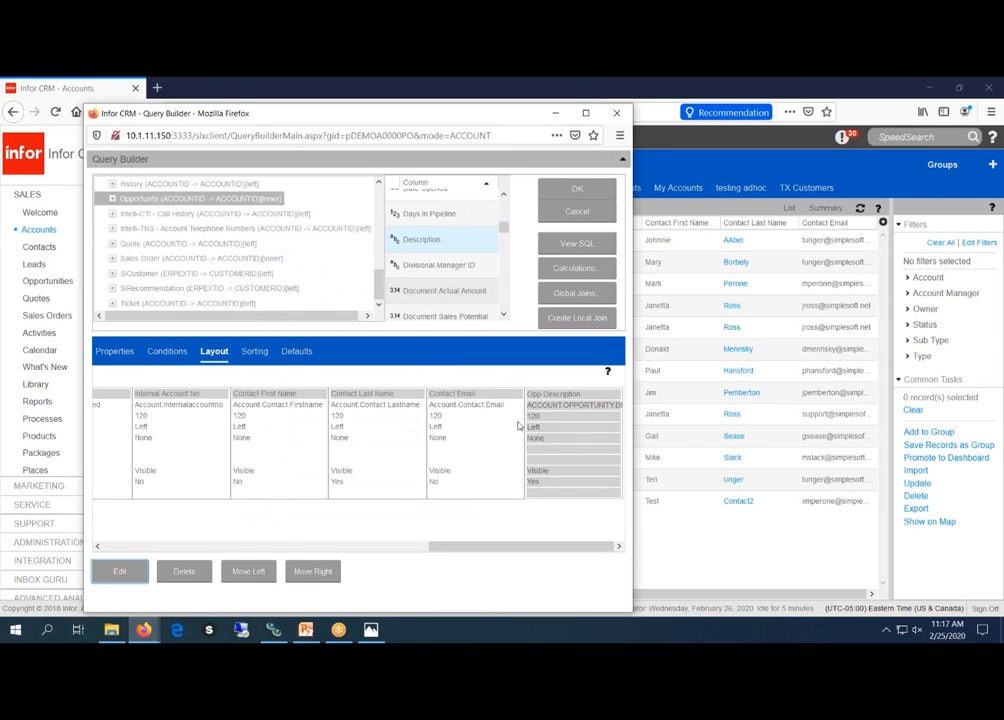
left_click(576, 192)
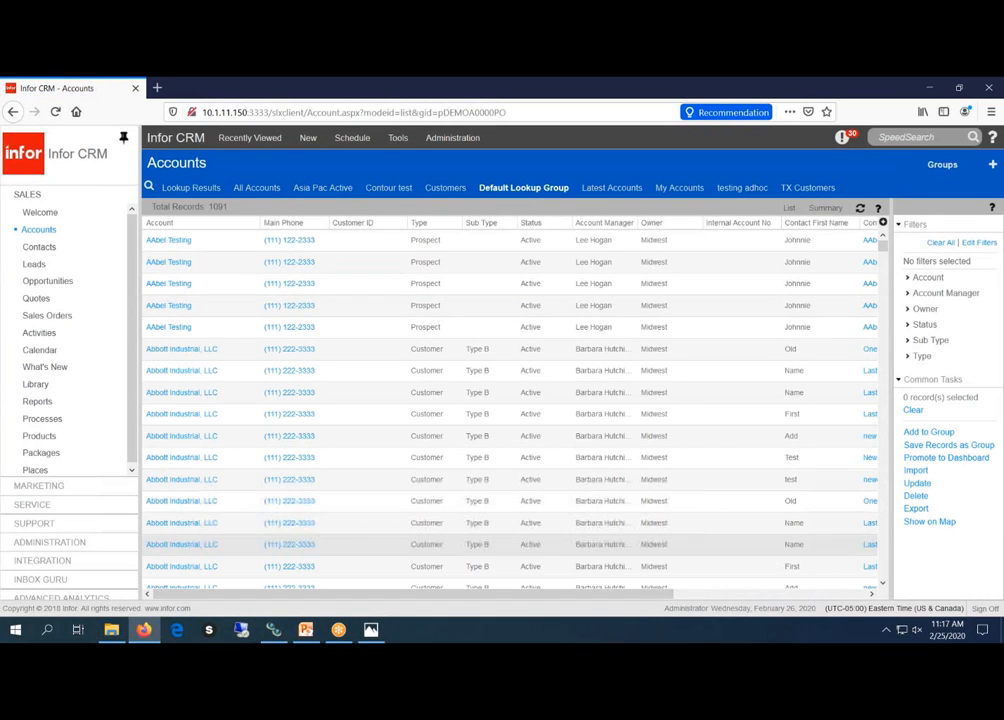
left_click(831, 593)
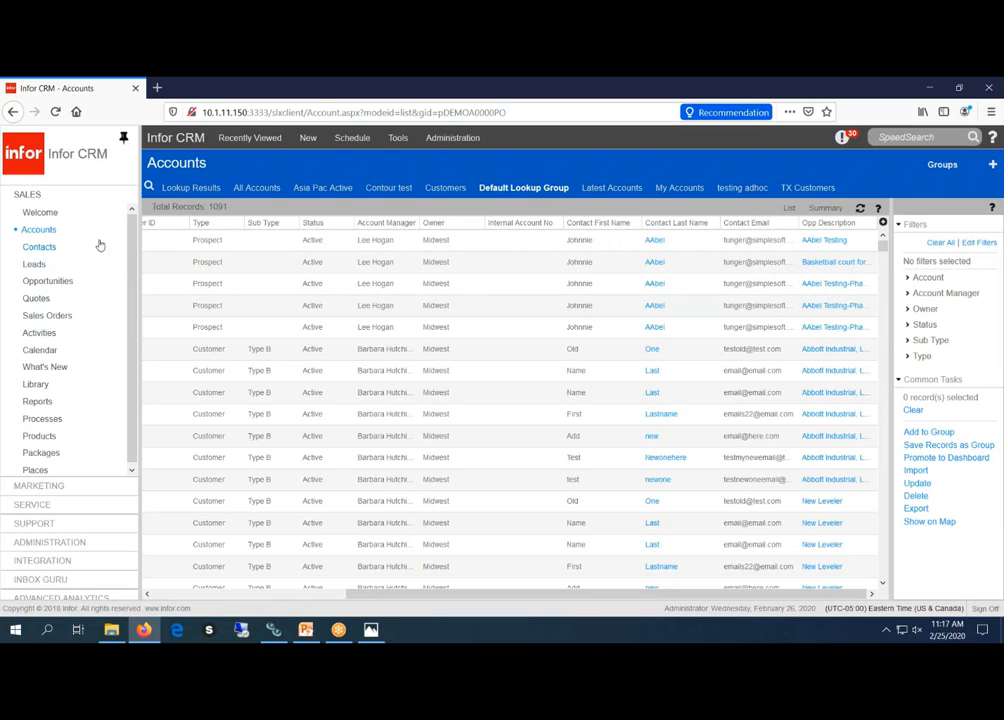
- Look up the accounts whose Opp Description contains "test" and review that column in the results
mouse_move(44, 237)
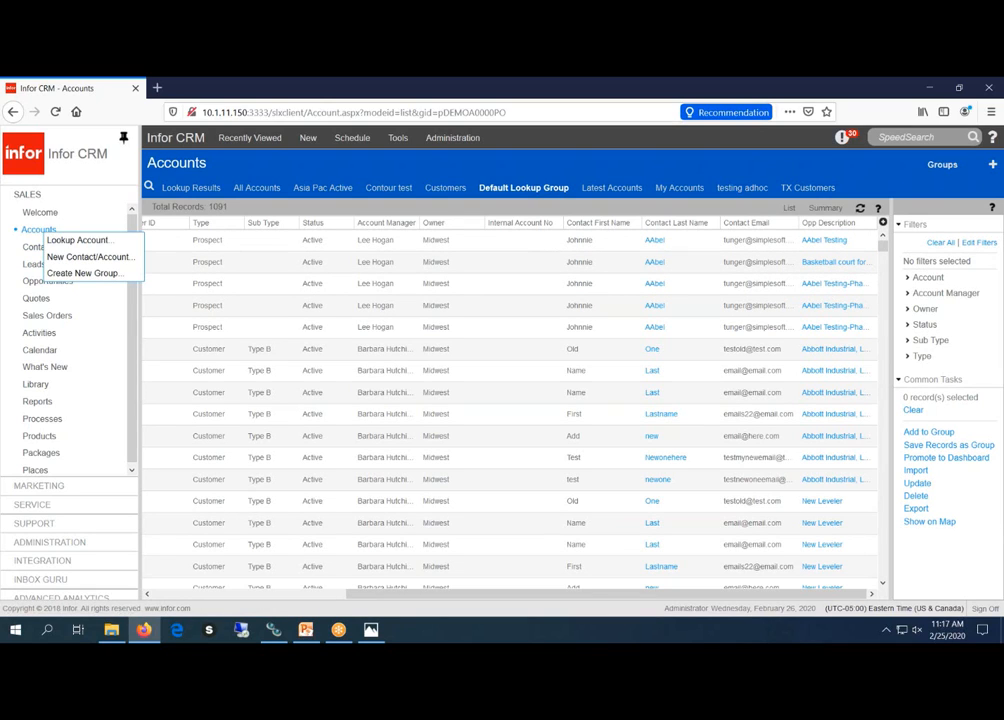
left_click(62, 241)
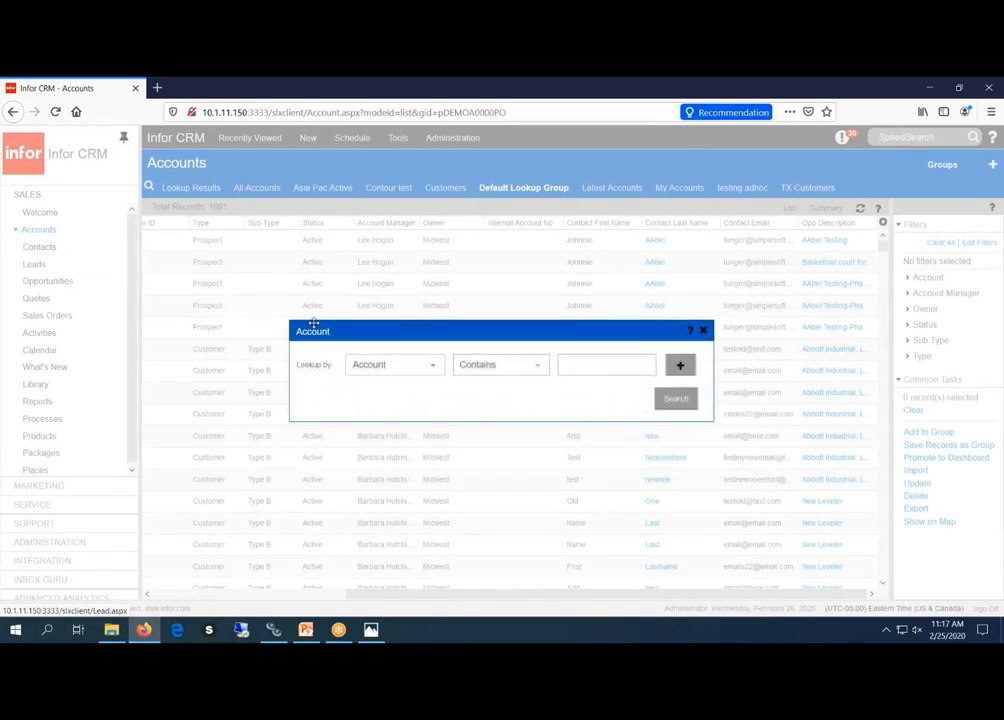
left_click_drag(371, 316, 381, 193)
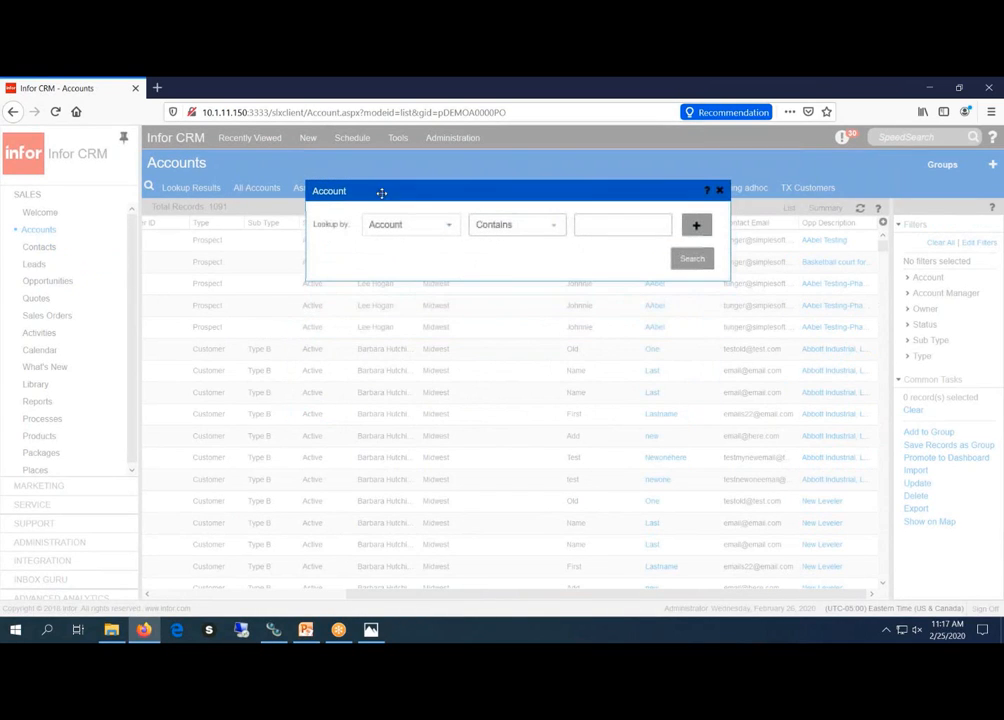
left_click(449, 225)
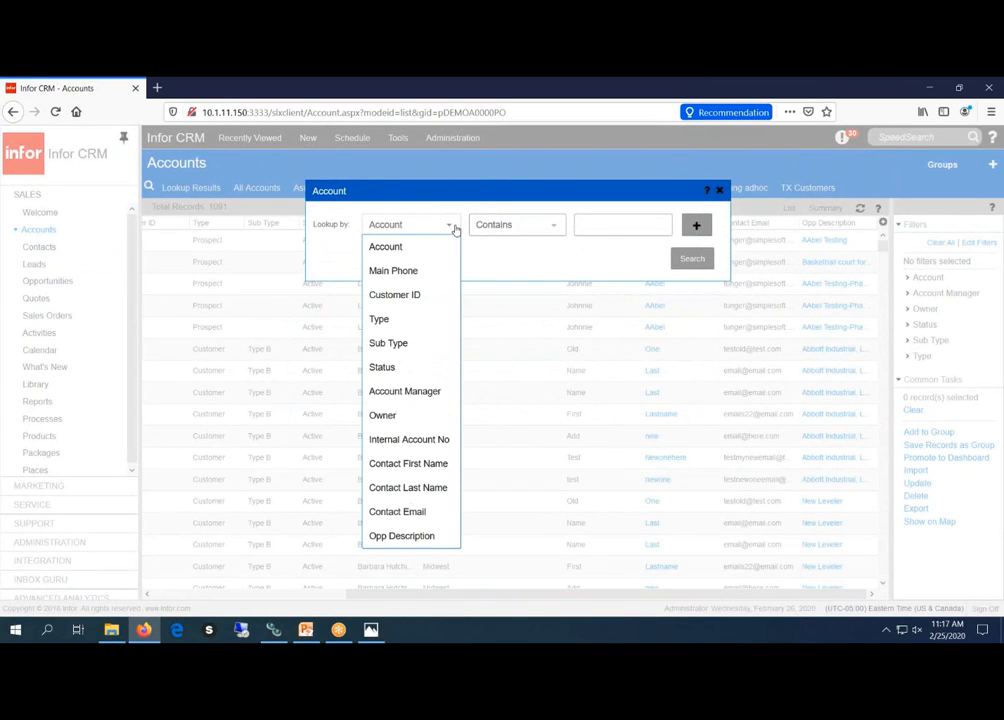
left_click(410, 540)
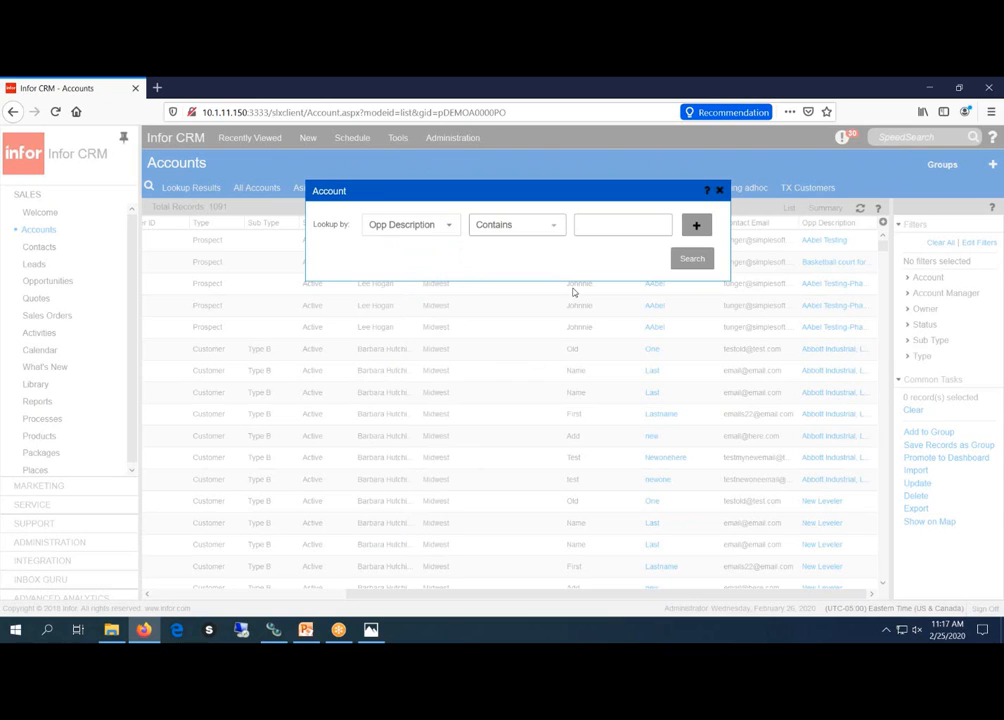
left_click(608, 224)
type("test")
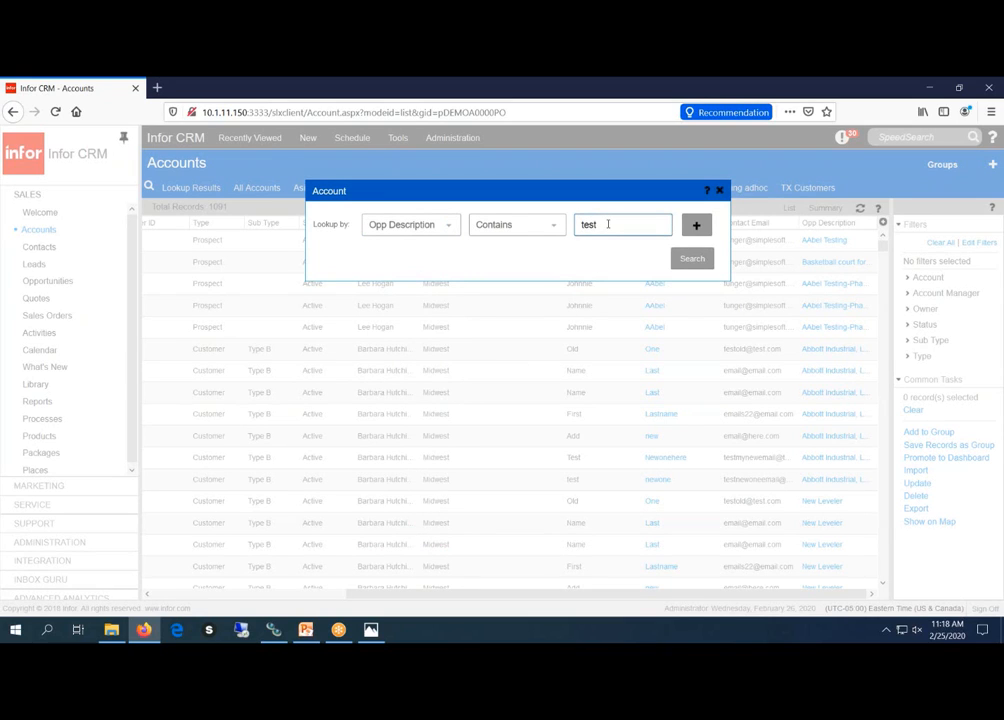
left_click(699, 264)
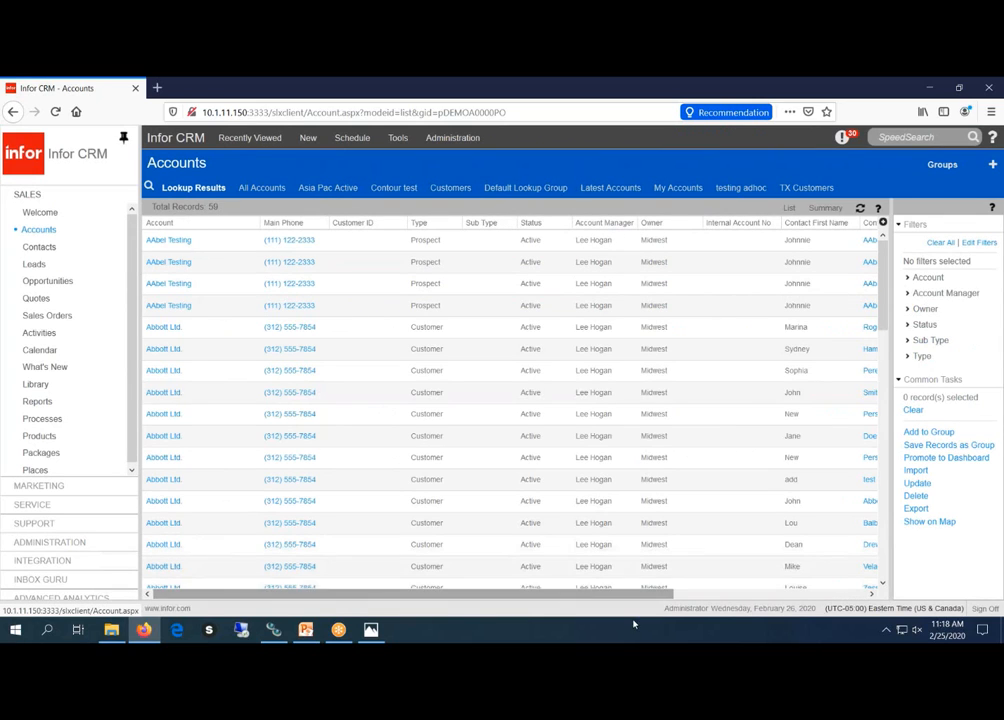
left_click_drag(634, 594, 832, 594)
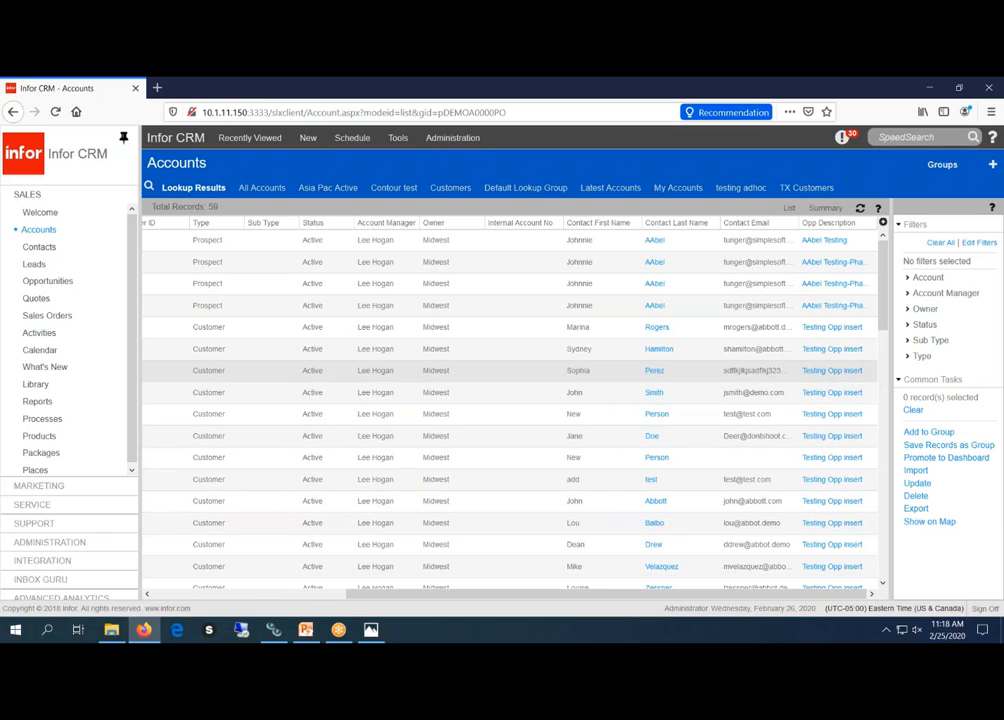
- Open the Testing Opp insert opportunity from the results, then return to the account list and view its Opp Description column
left_click(836, 328)
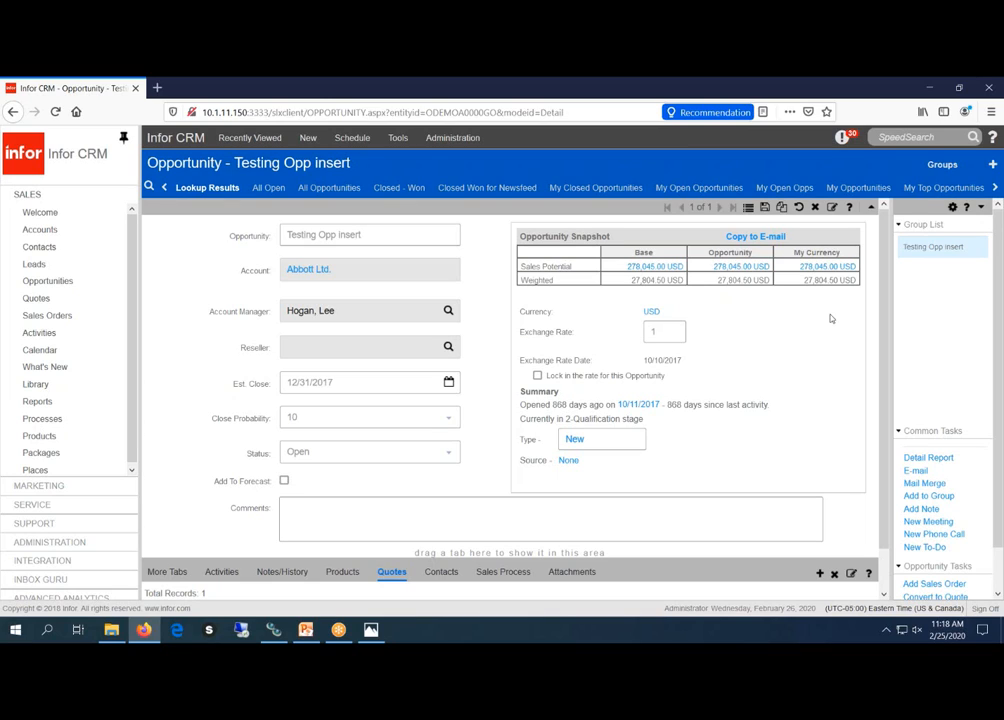
left_click(45, 231)
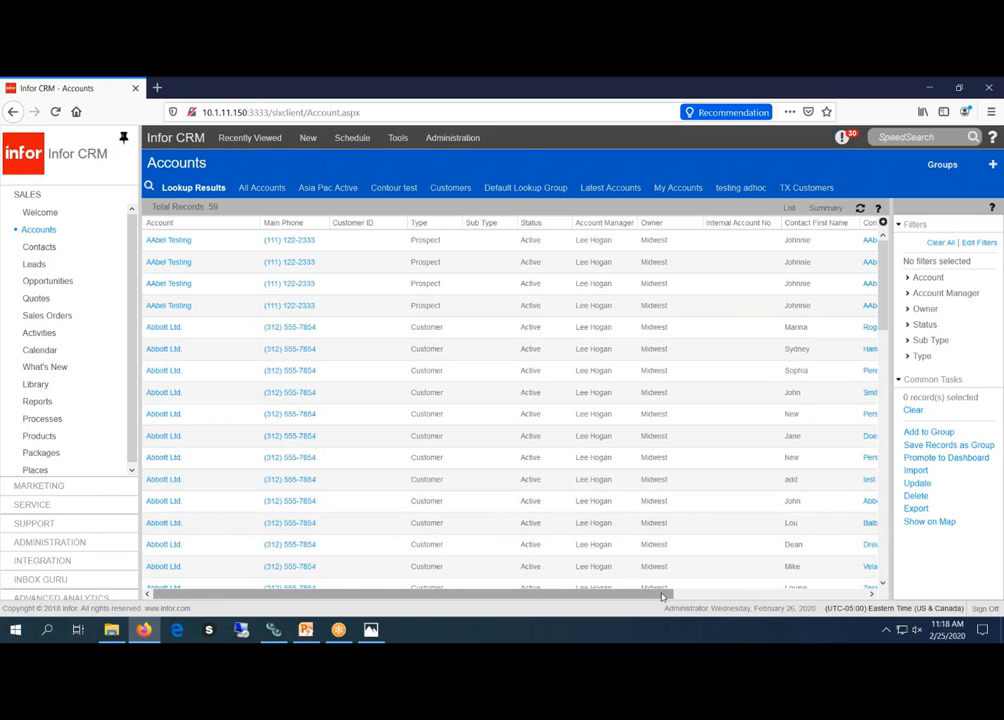
left_click_drag(661, 595, 868, 607)
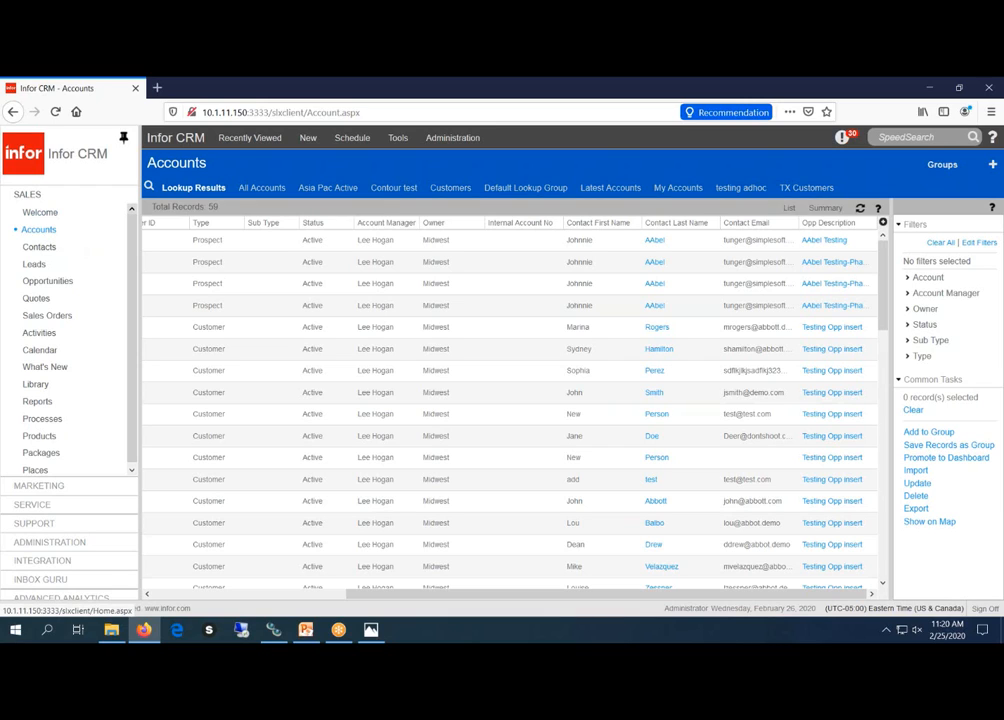
- Open the Default Lookup group in Contacts and view its quote and ticket columns
left_click(36, 250)
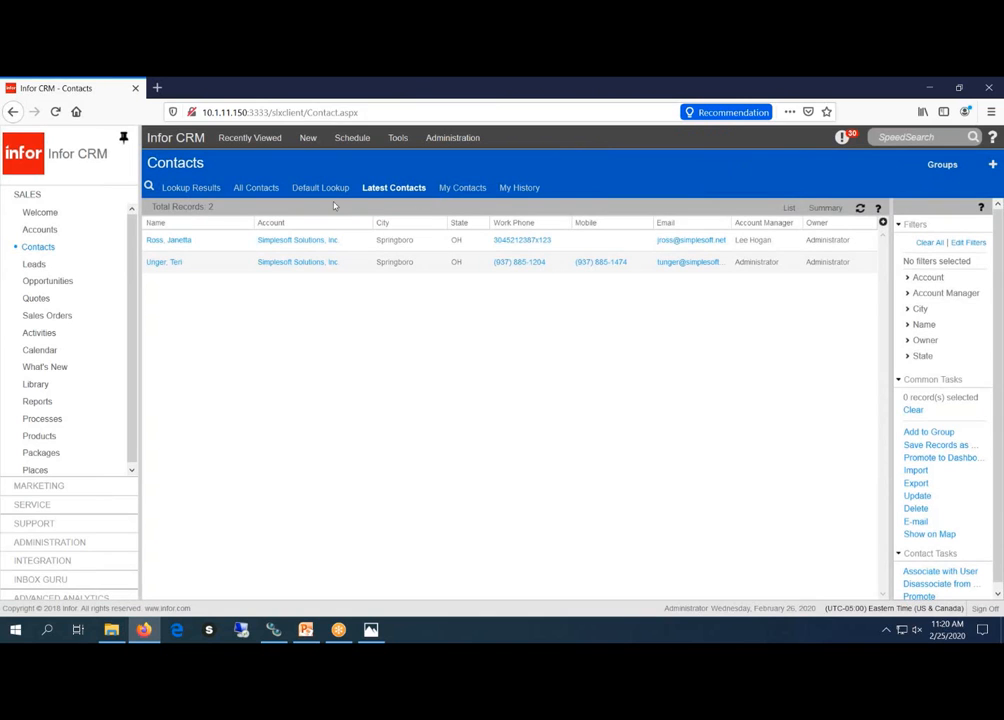
left_click(307, 189)
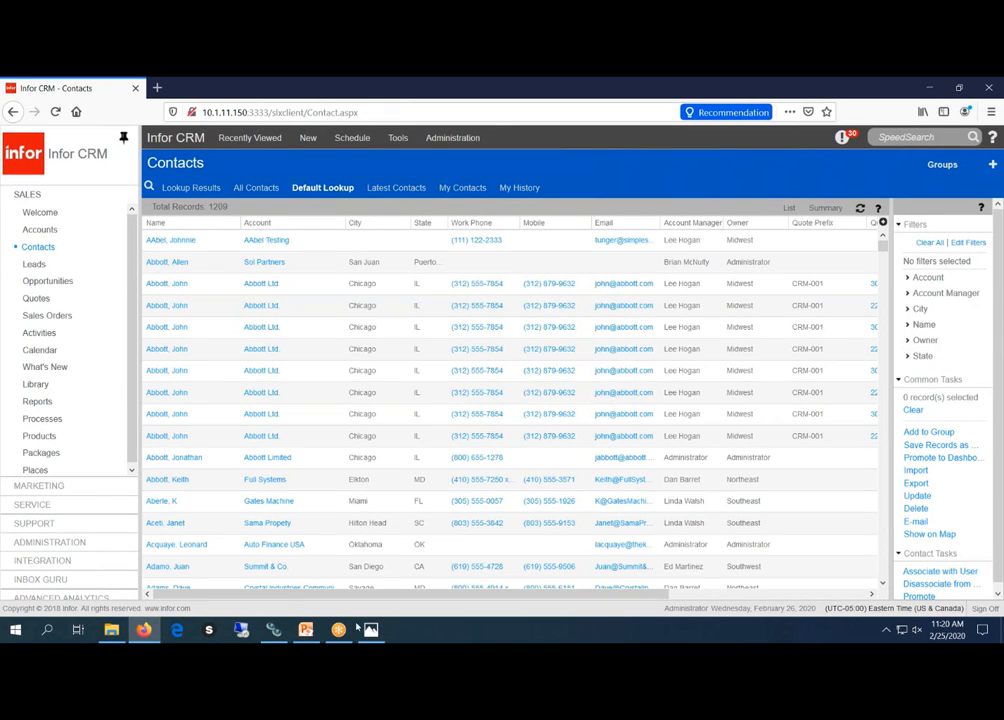
left_click_drag(360, 597, 517, 597)
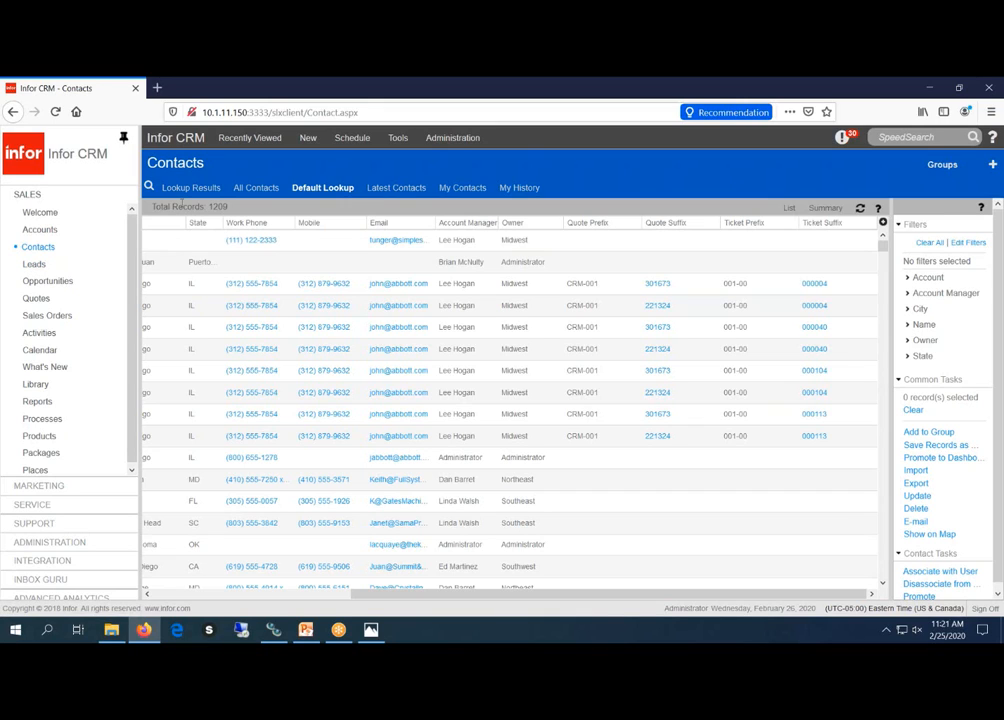
- Check which fields the contact lookup offers to search by, and close the lookup without searching
mouse_move(48, 232)
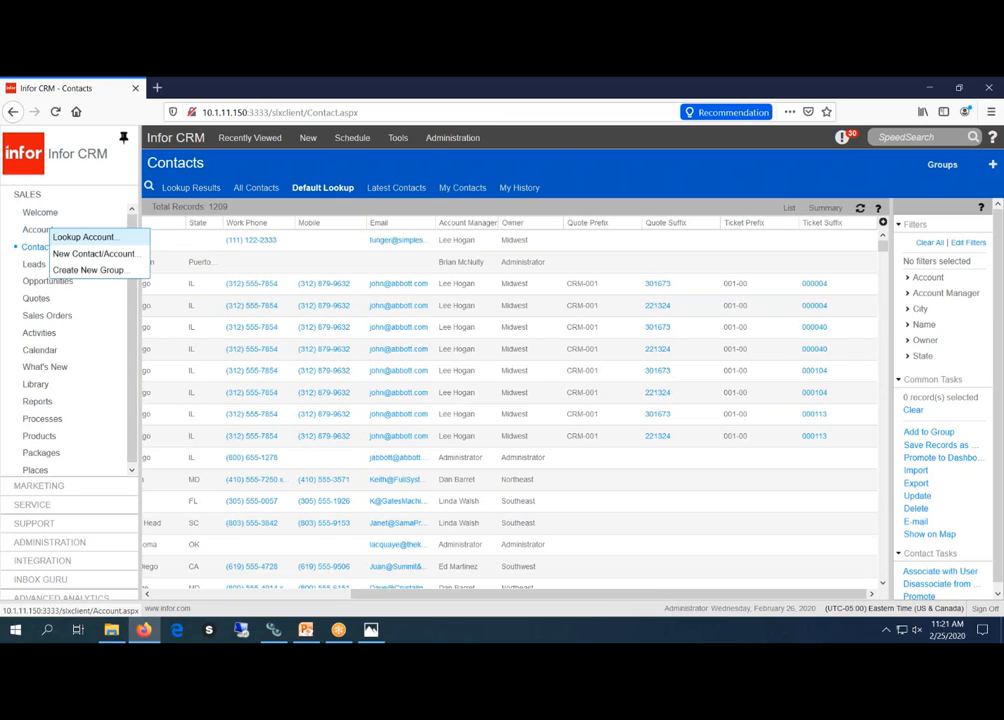
left_click(148, 188)
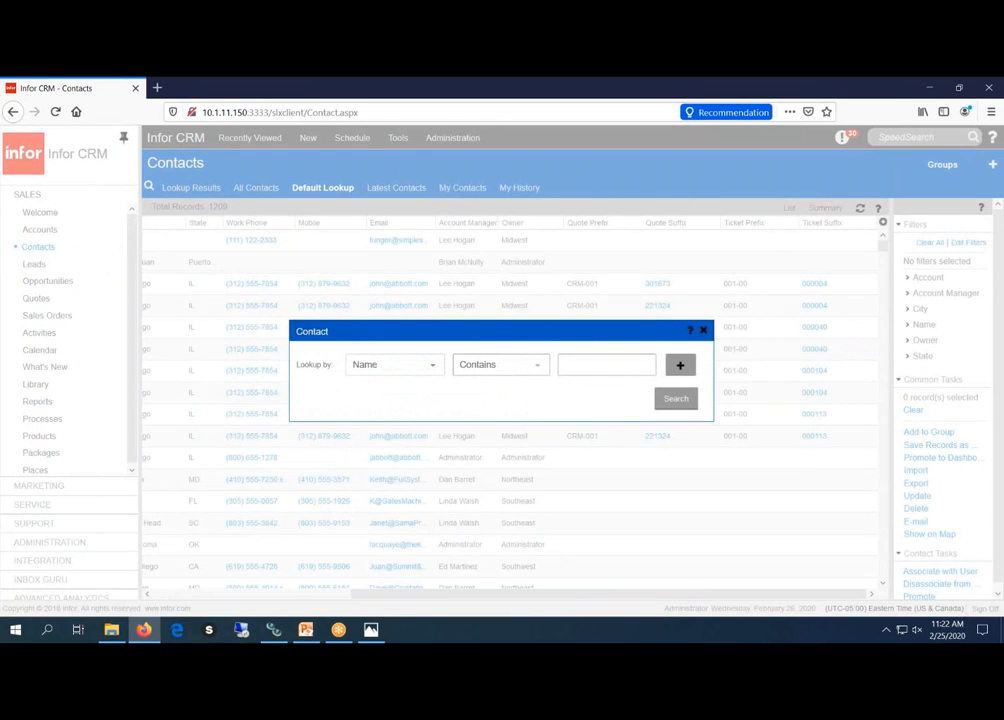
left_click(436, 367)
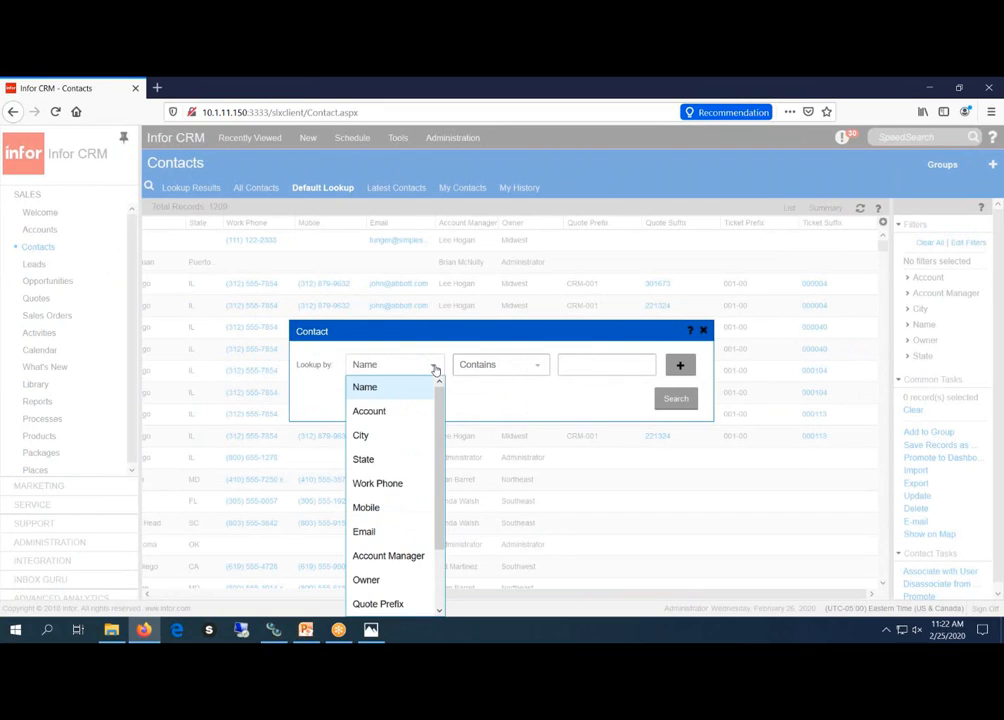
left_click(704, 332)
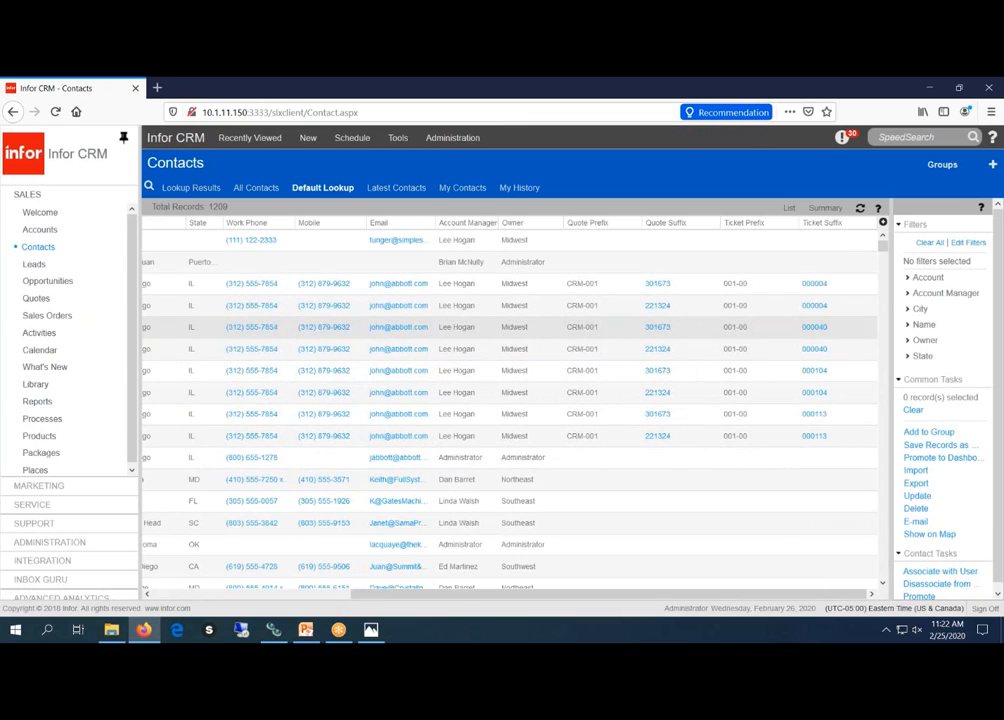
- Edit the contacts' Default Lookup group and move the Mobile column directly after Name in its layout
left_click(348, 188)
left_click(354, 212)
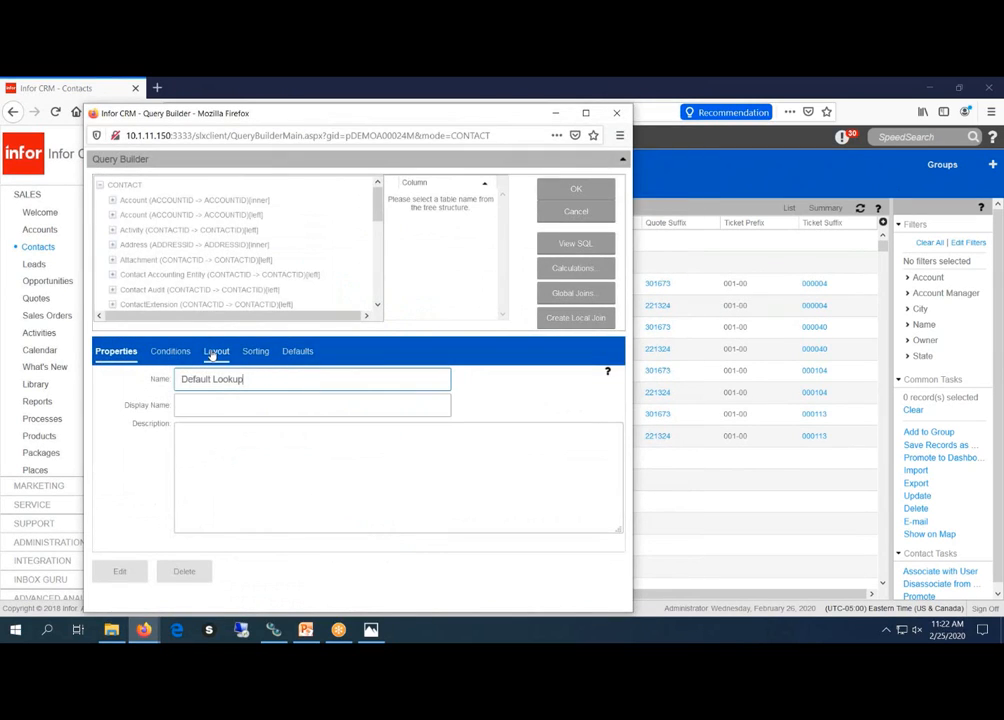
left_click(214, 351)
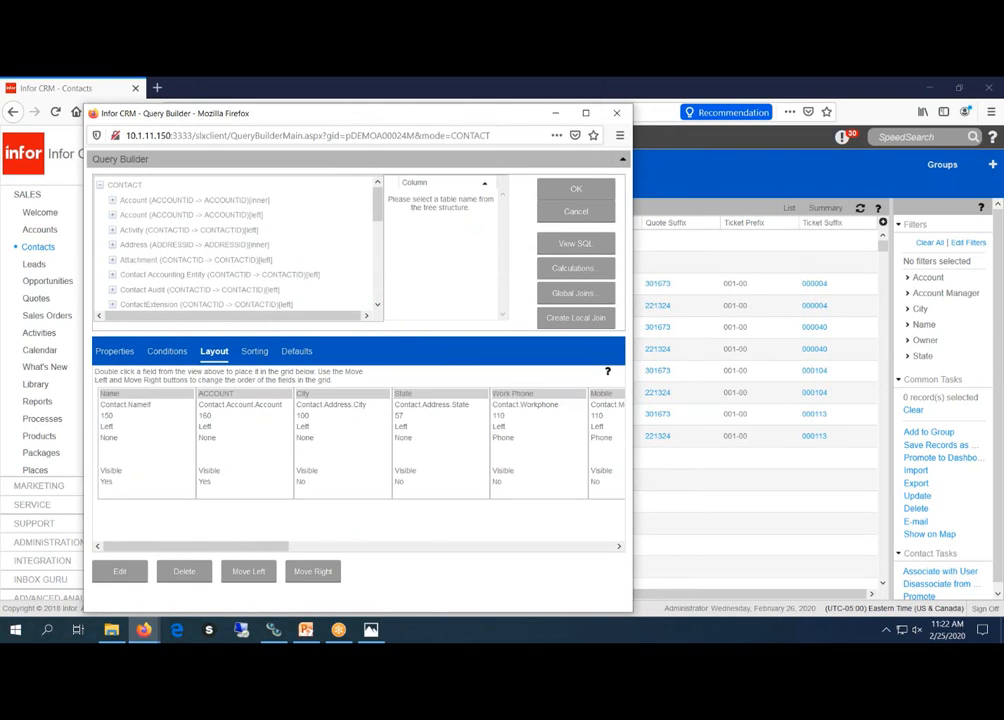
left_click(619, 546)
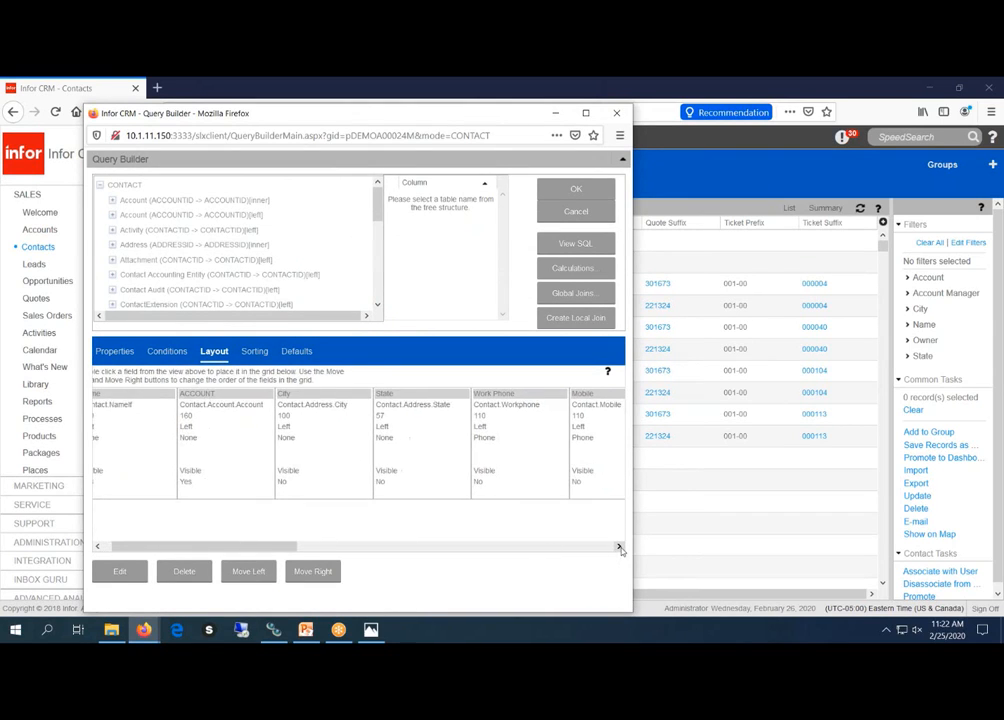
left_click(577, 463)
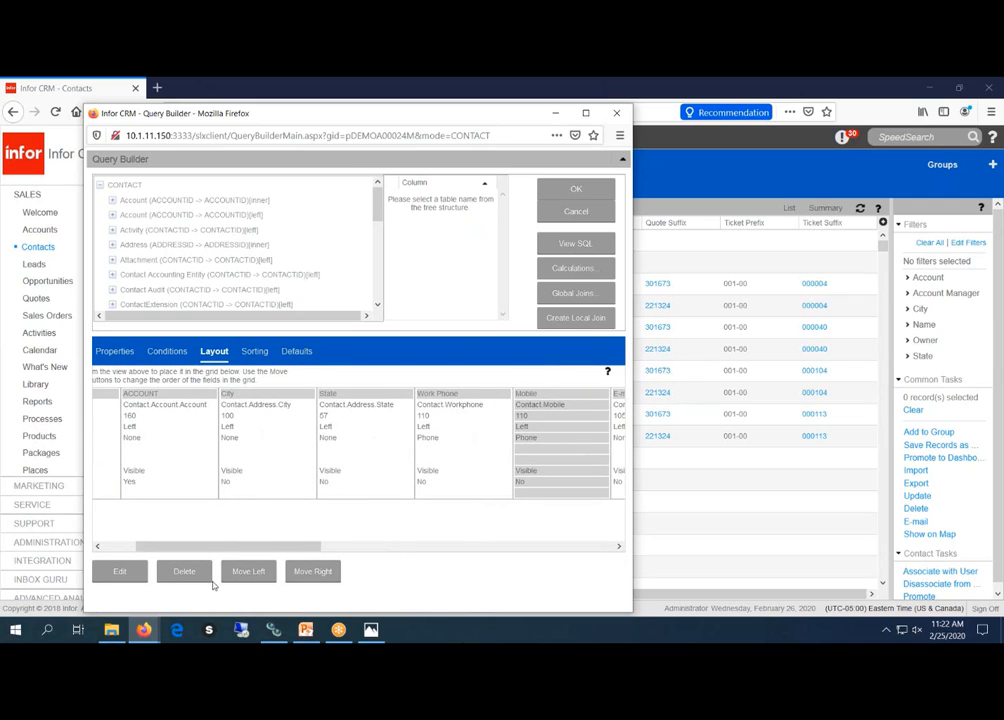
left_click(245, 572)
left_click(245, 572)
left_click(243, 573)
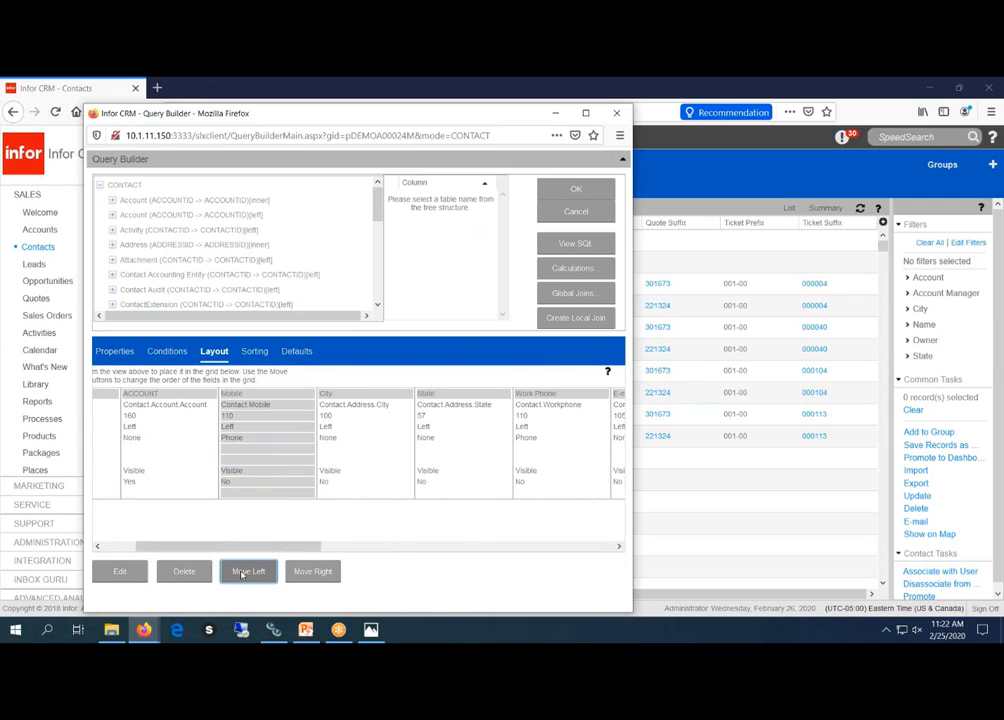
left_click(243, 573)
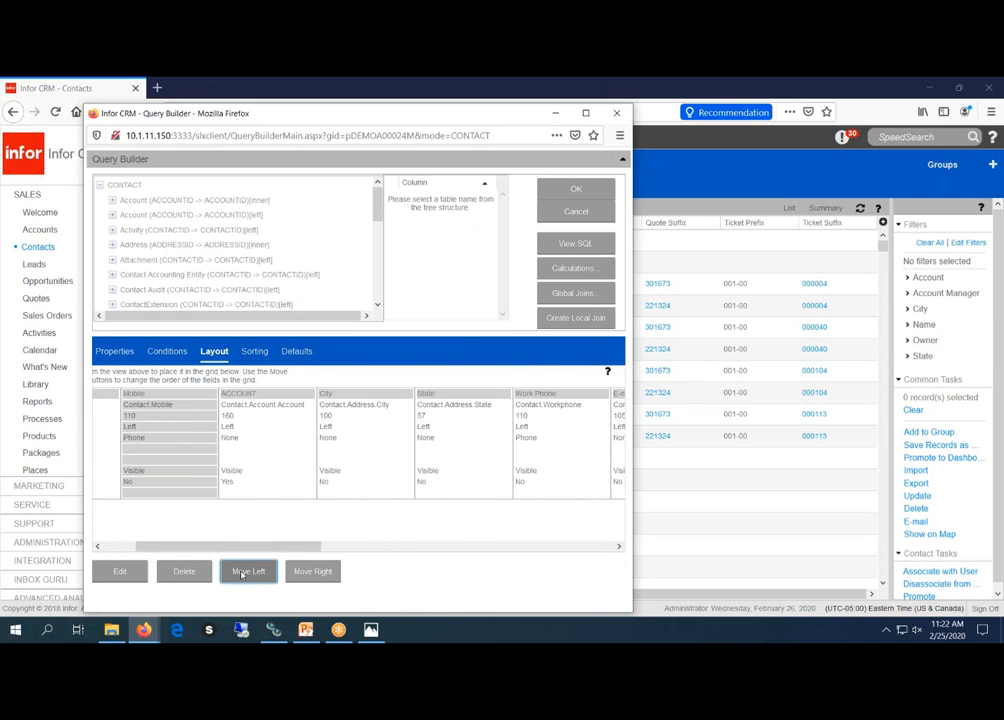
- Move the E-mail column directly after Mobile in the layout and save the group
left_click(617, 455)
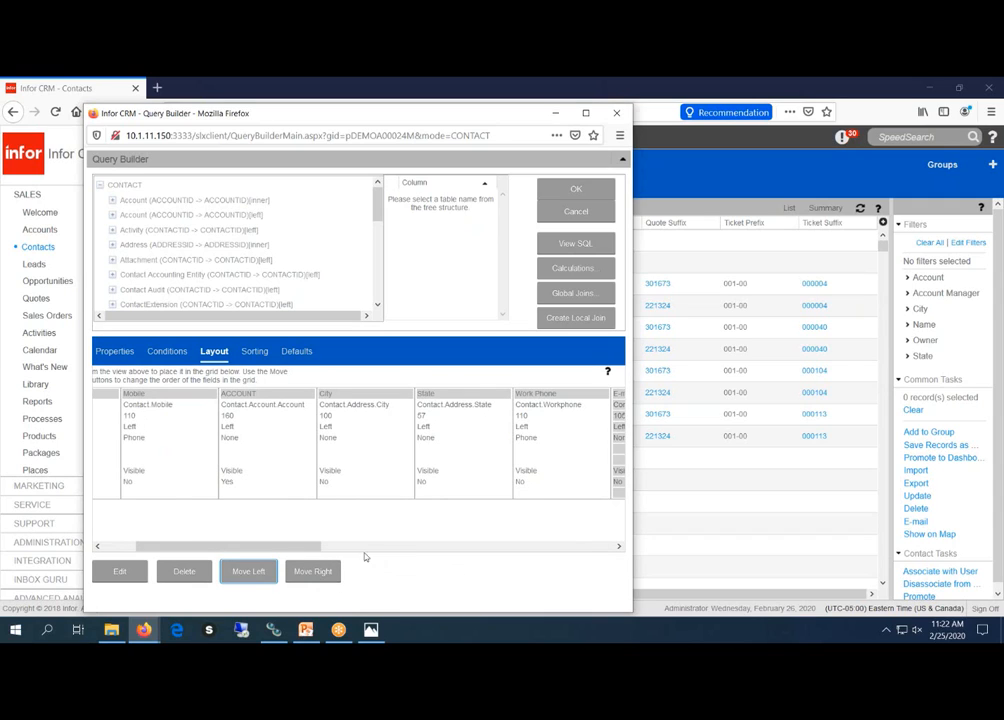
mouse_move(316, 546)
left_mouse_down()
mouse_move(337, 553)
mouse_move(318, 558)
left_mouse_up()
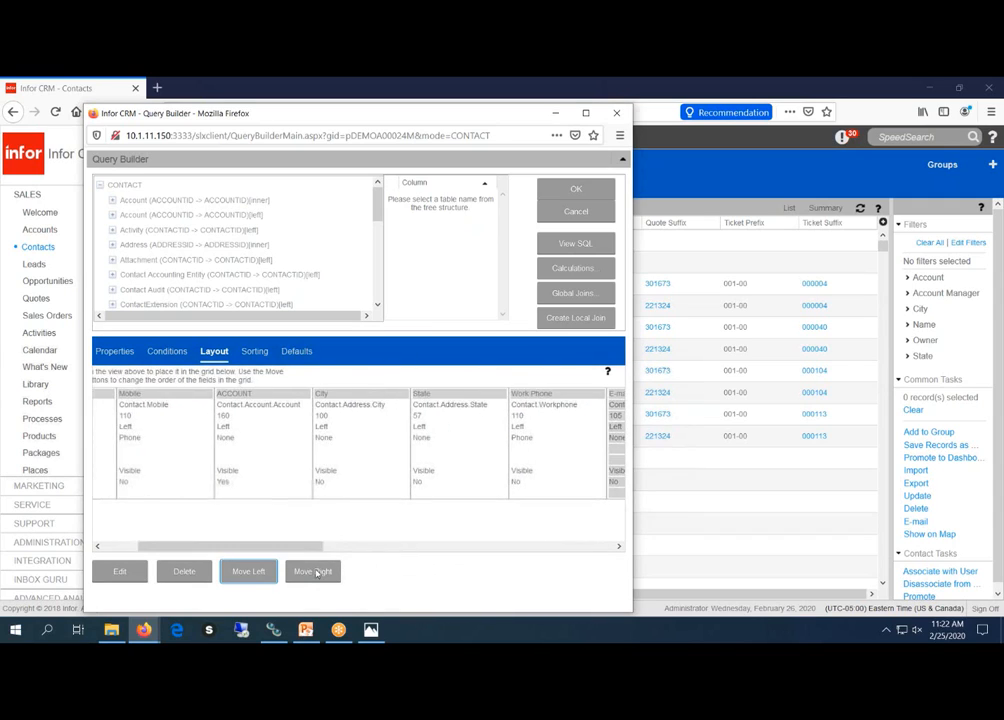
left_click(249, 572)
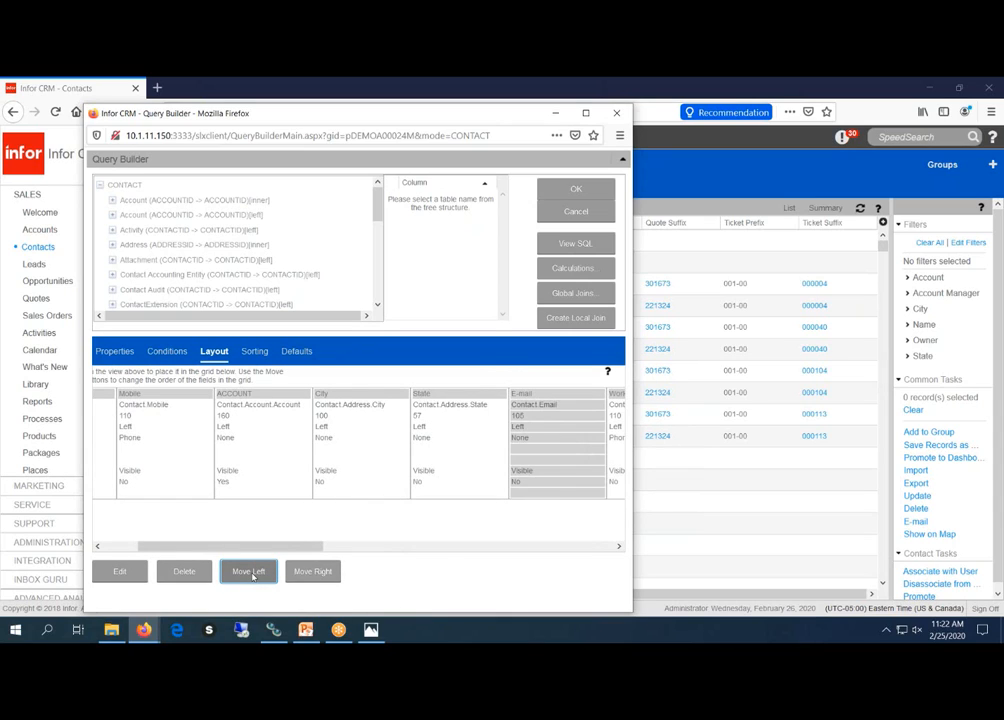
left_click(249, 572)
left_click(249, 572)
left_click(249, 572)
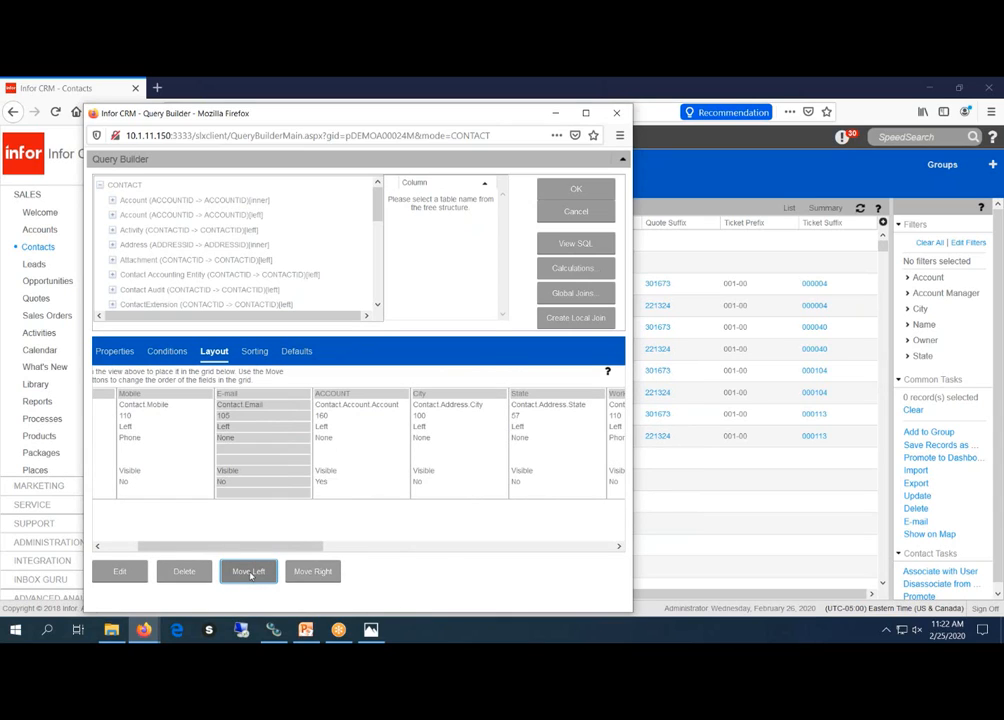
left_click(575, 192)
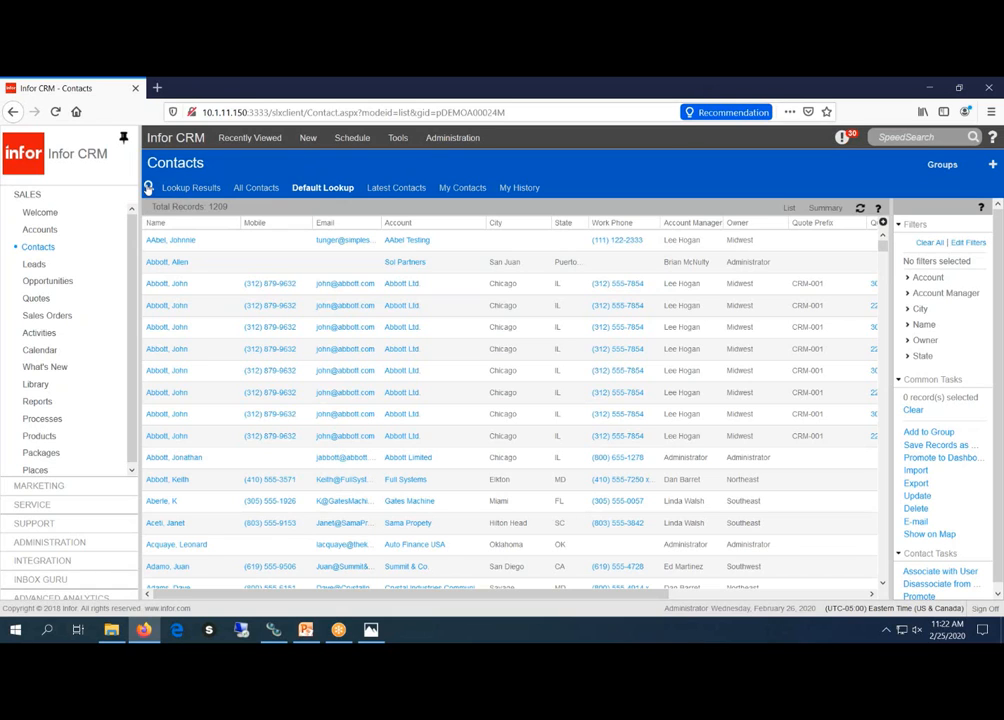
- Check the order of the search fields in the contact lookup against the rearranged layout, and close the lookup
left_click(148, 188)
left_click(428, 364)
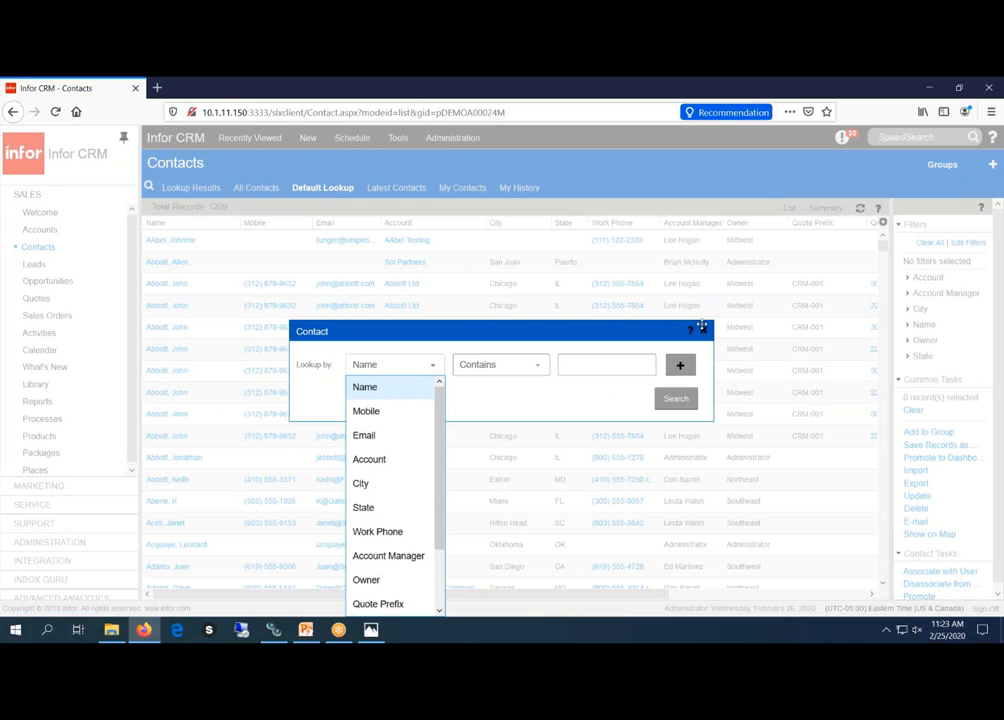
left_click(704, 330)
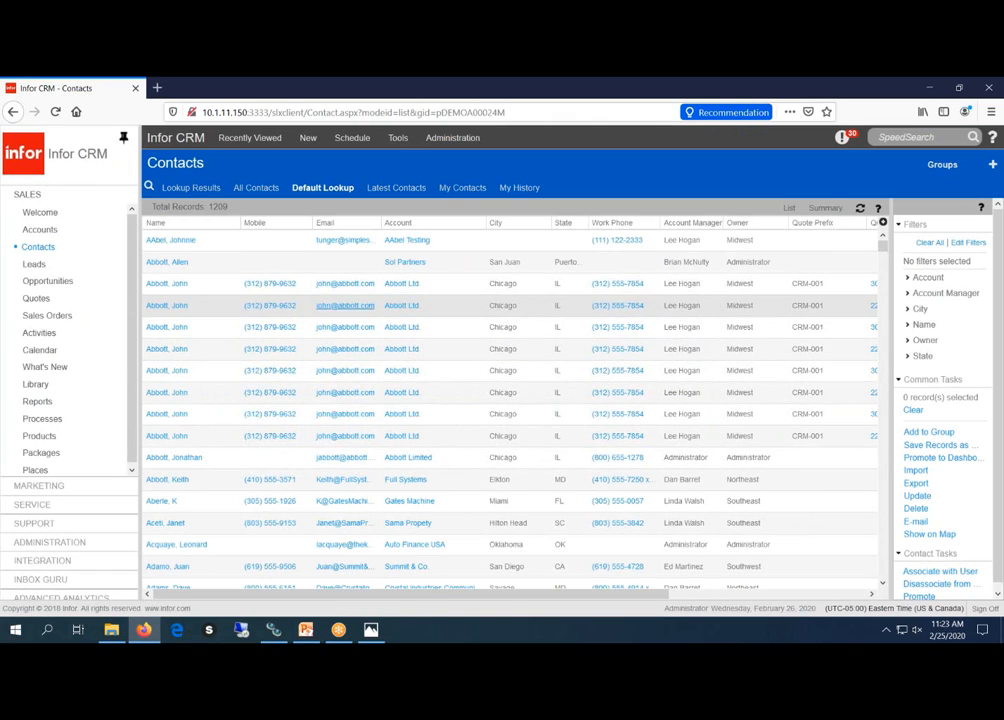
- Start an account lookup from the Contacts view with the condition Account contains "test"
right_click(41, 234)
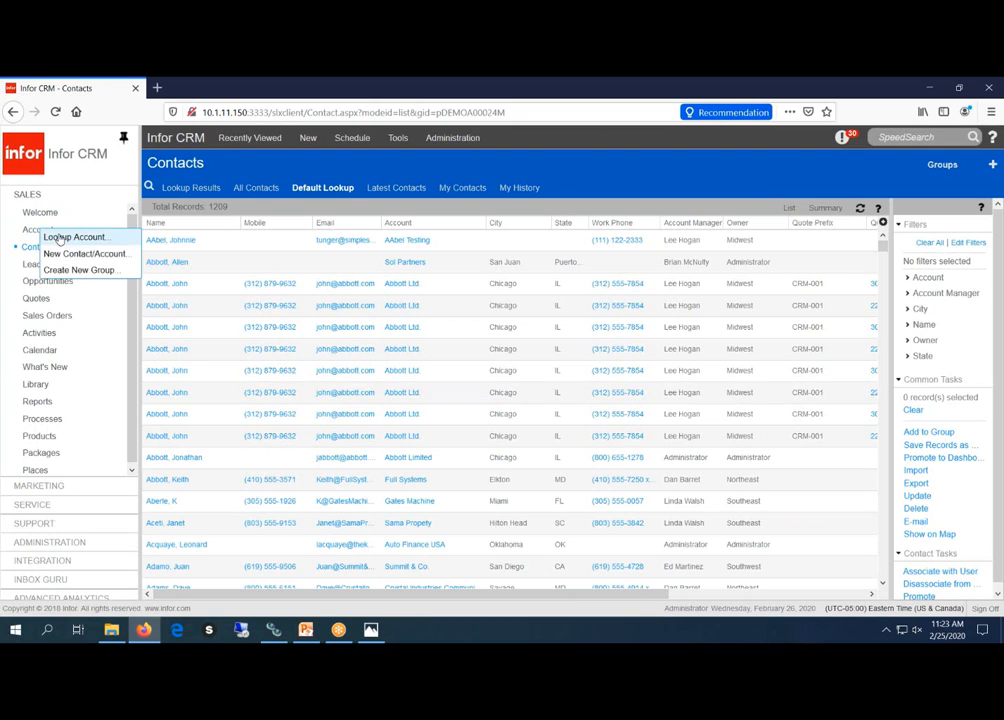
left_click(62, 237)
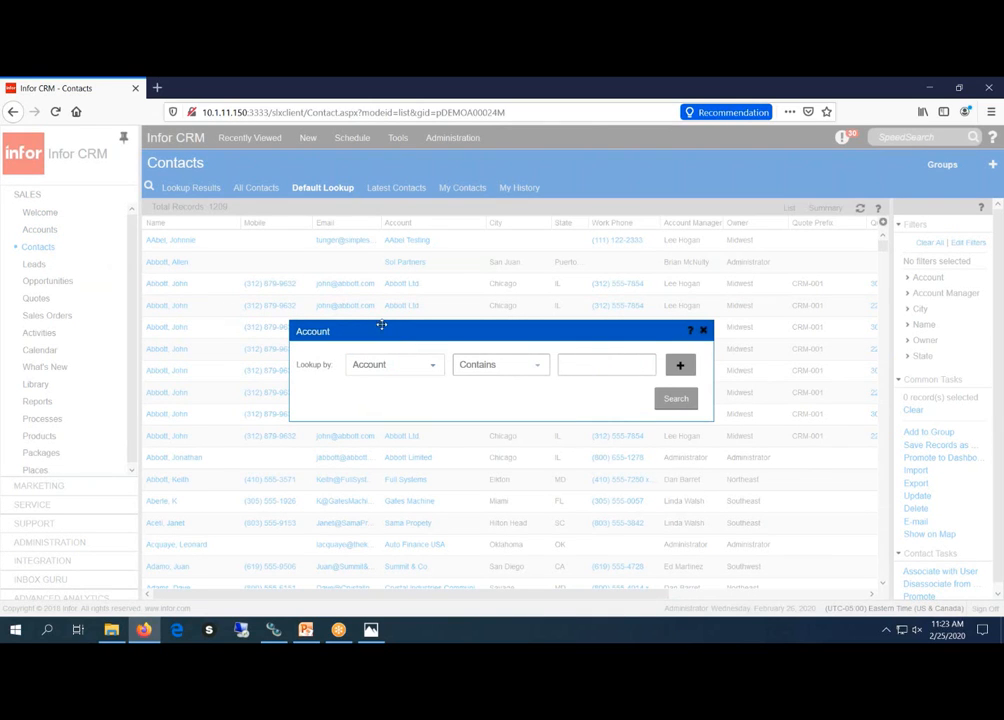
left_click_drag(384, 328, 326, 167)
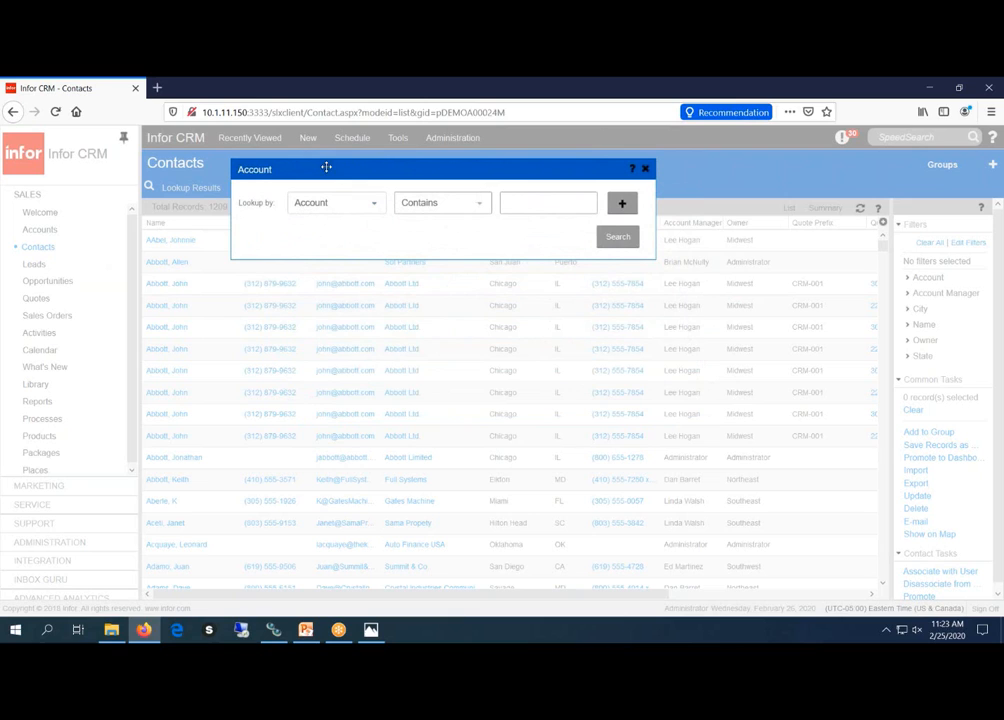
left_click(375, 204)
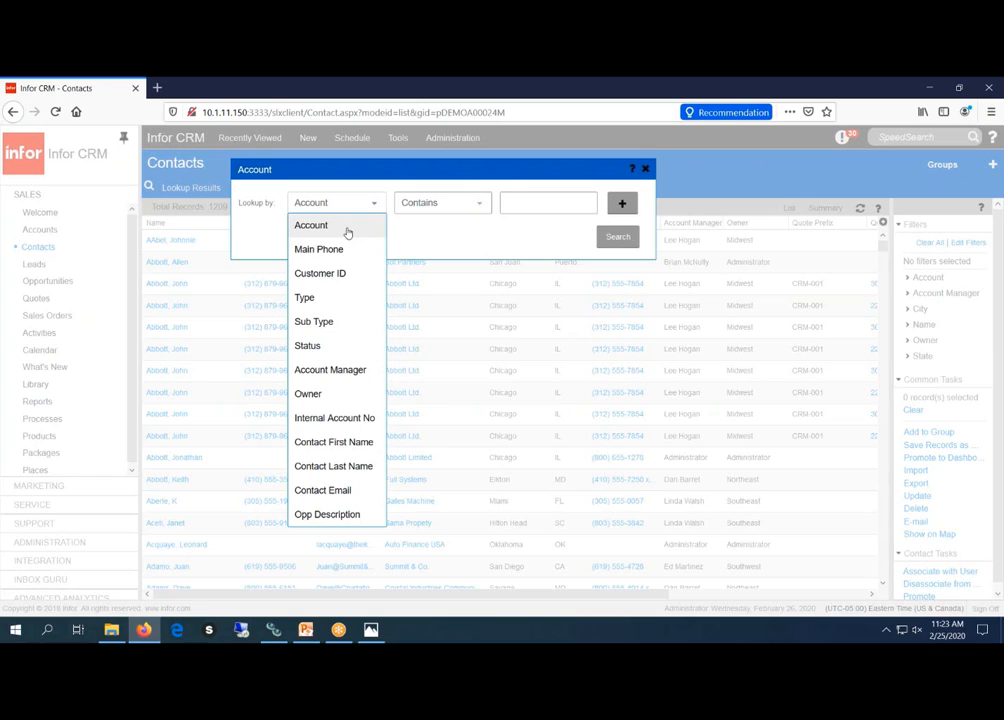
left_click(540, 199)
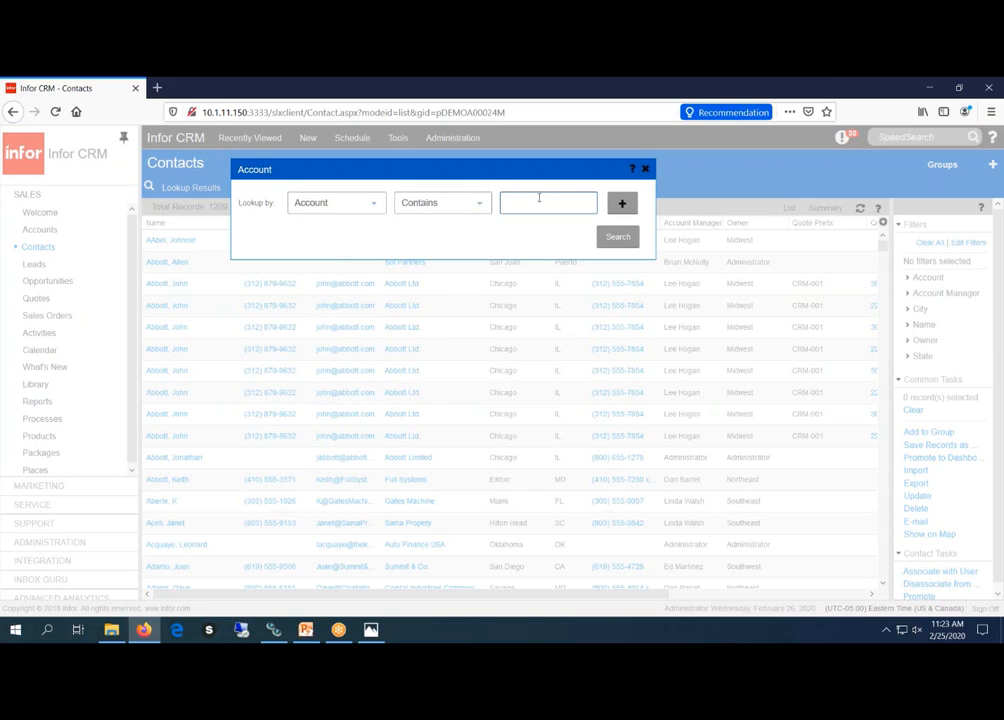
type("test")
- Add a second condition, Opp Description contains "test", run the lookup and review the Opp Description column in the results
left_click(621, 203)
left_click(374, 233)
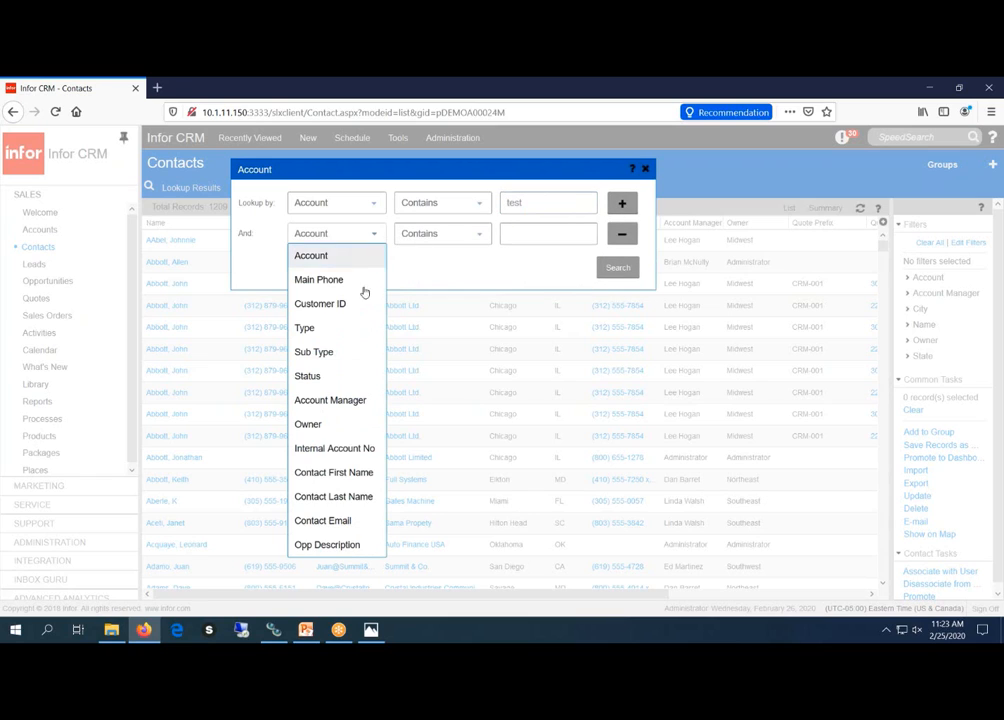
left_click(327, 545)
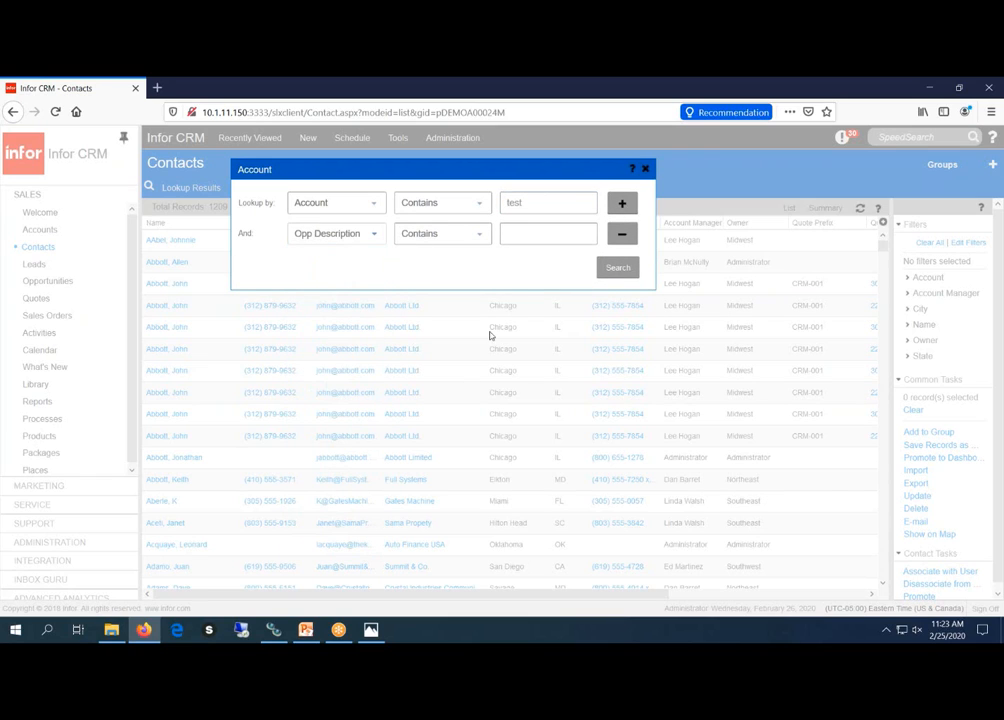
left_click(524, 232)
type("test")
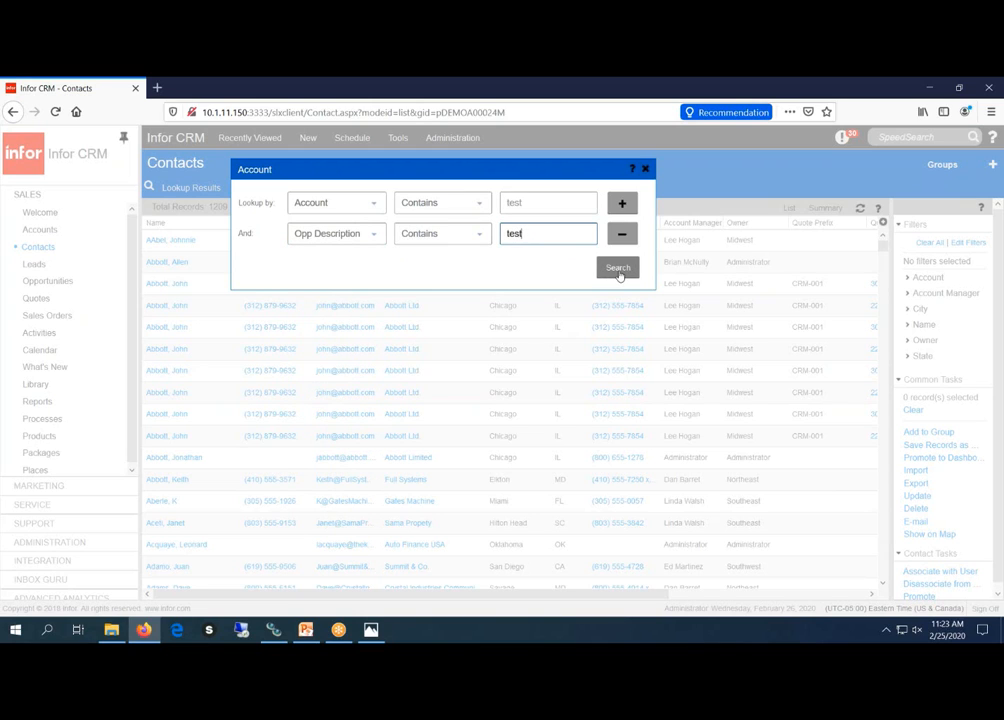
left_click(618, 269)
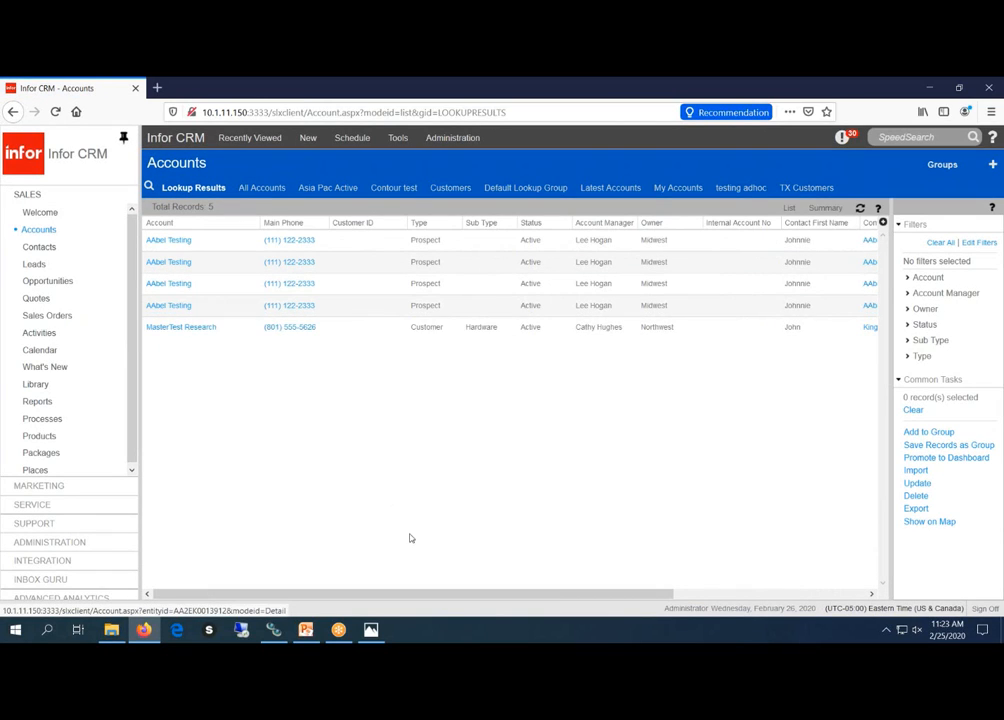
left_click_drag(446, 595, 641, 595)
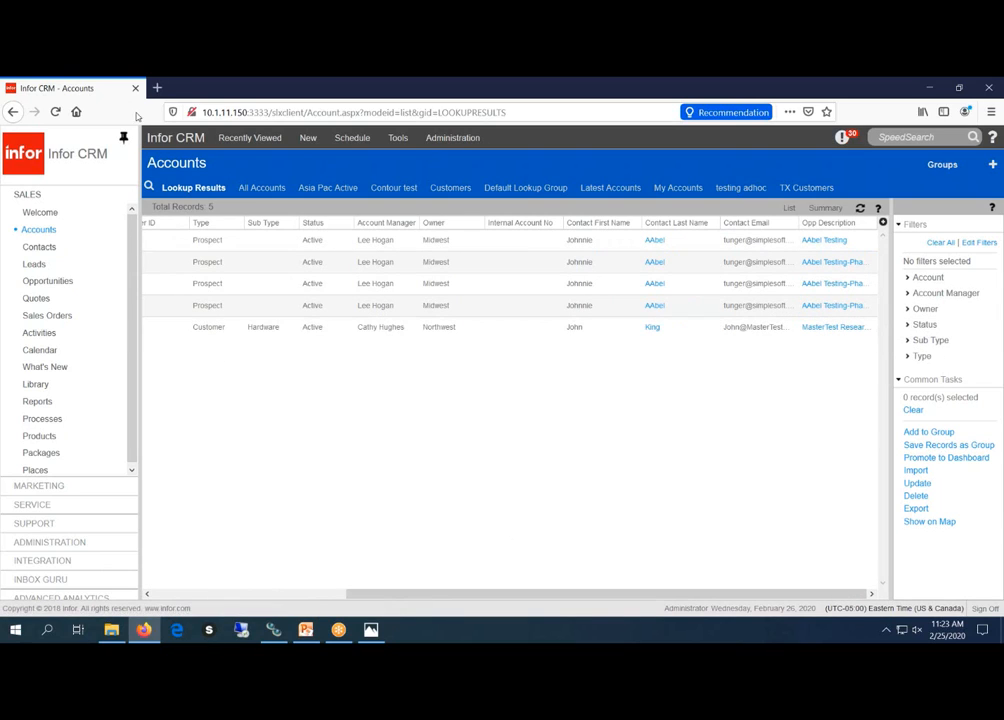
- Try an account lookup with the combined conditions Account contains "abbel" and Opp Description contains "test"
left_click(149, 188)
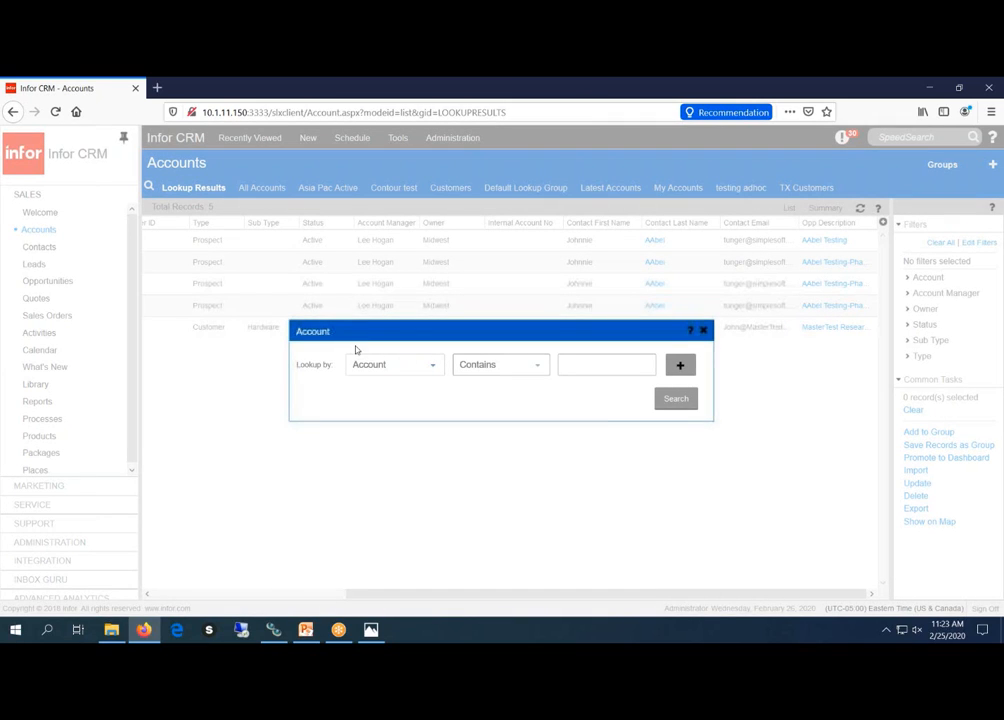
left_click(621, 364)
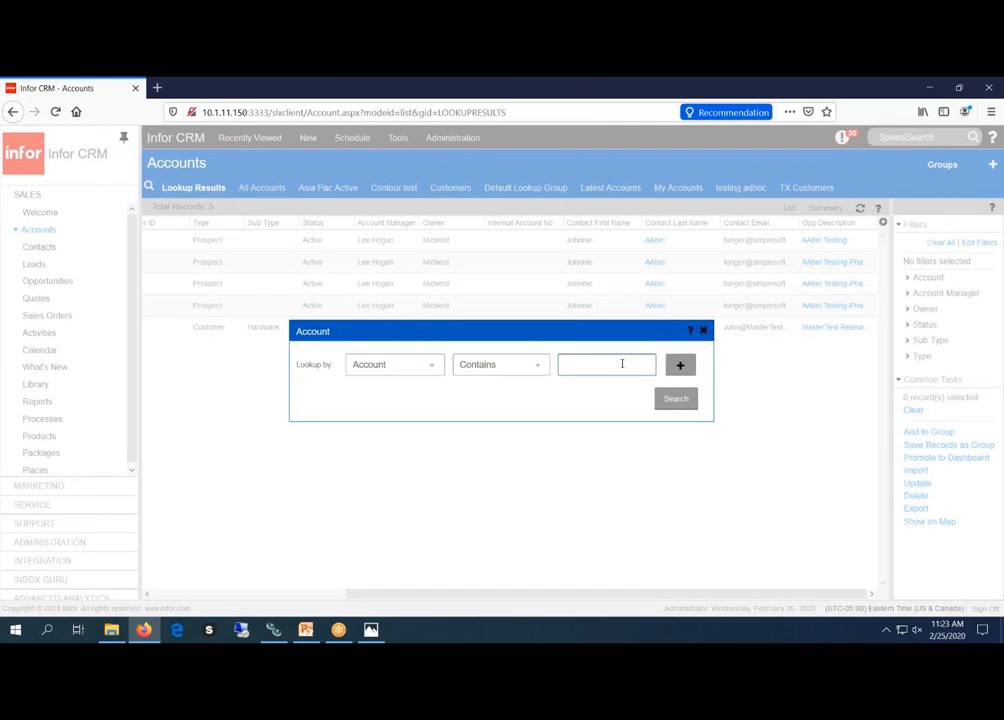
type("abbel")
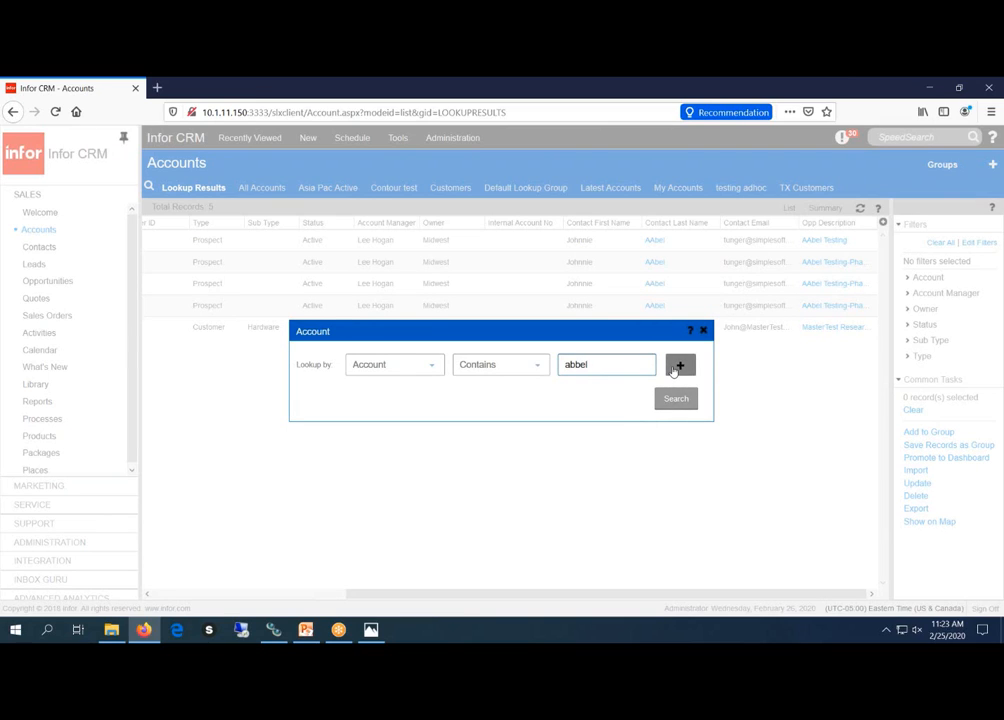
left_click(680, 365)
left_click(433, 396)
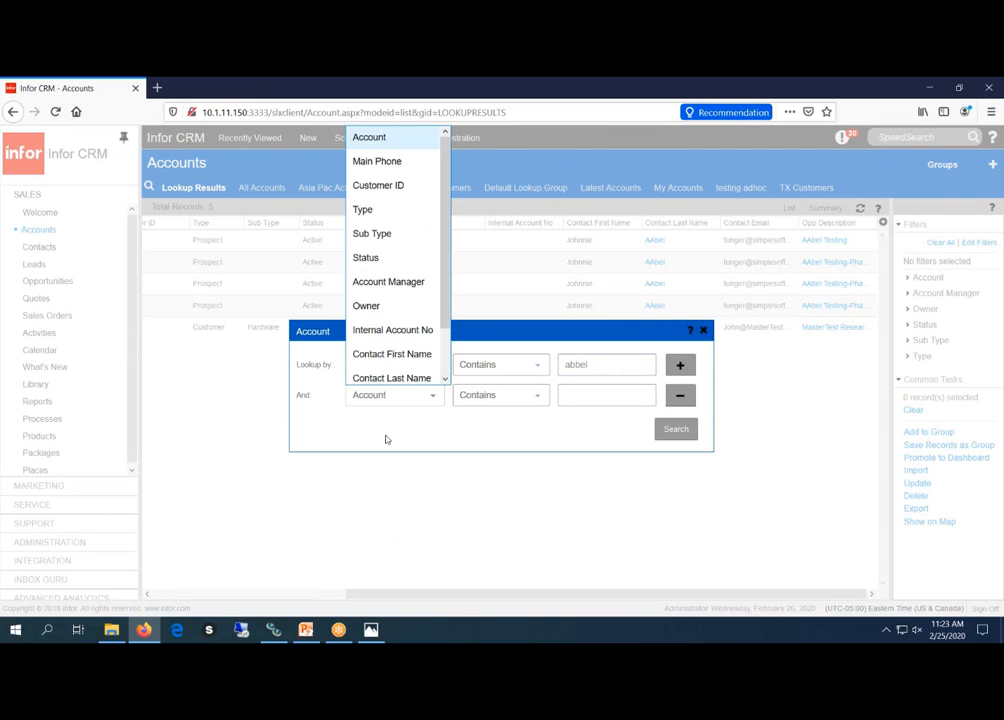
scroll(399, 361, "down", 2)
left_click(386, 372)
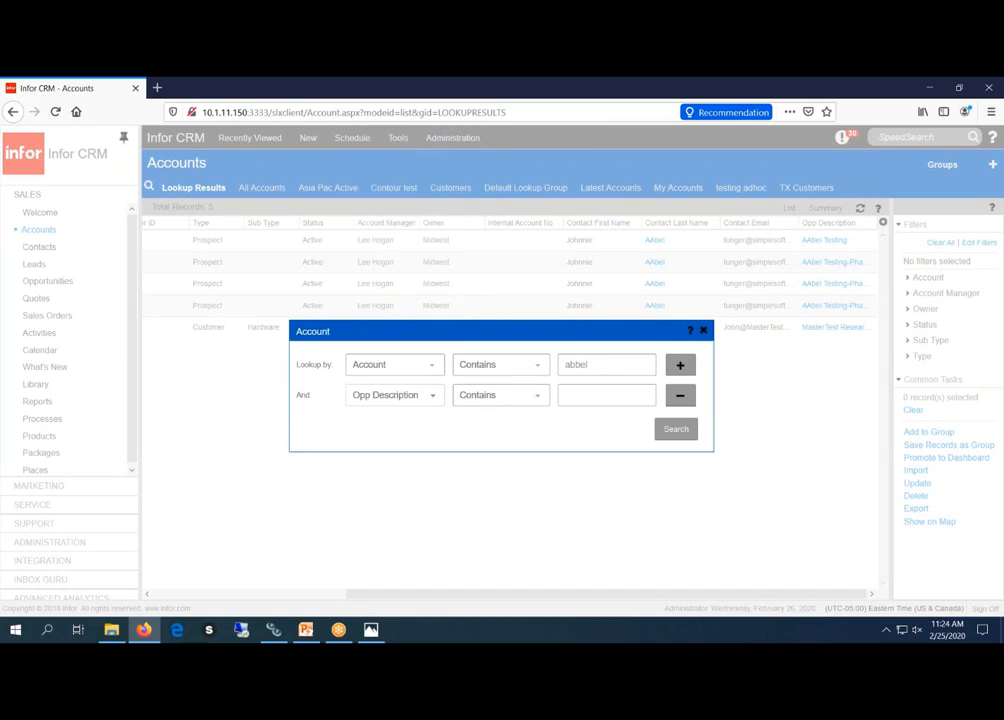
left_click(603, 397)
type("test")
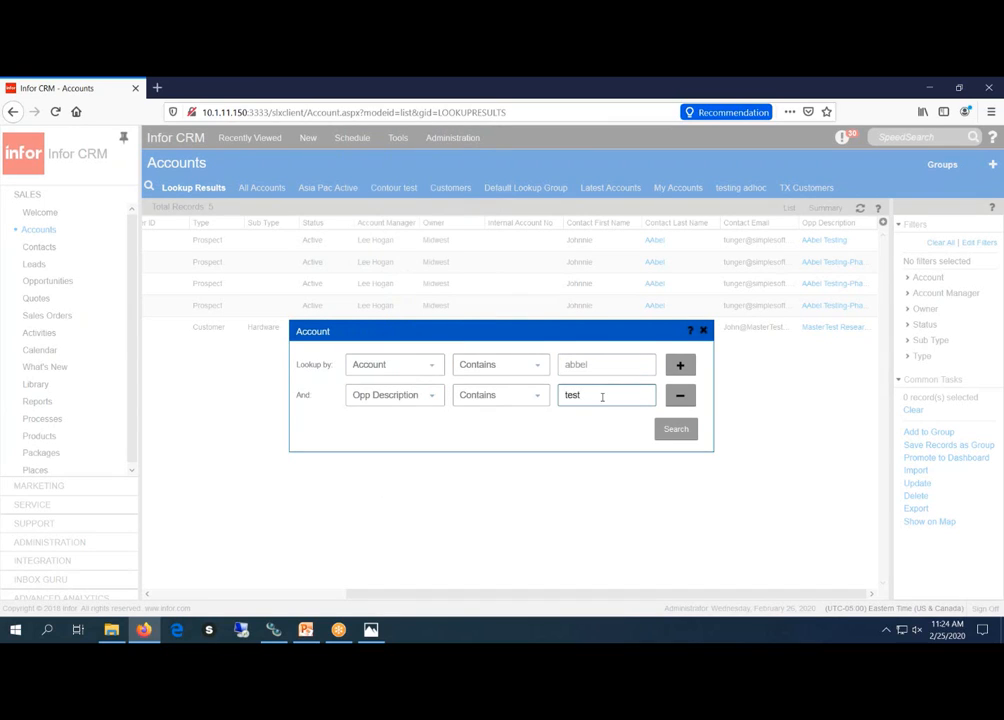
left_click(676, 431)
left_click(485, 392)
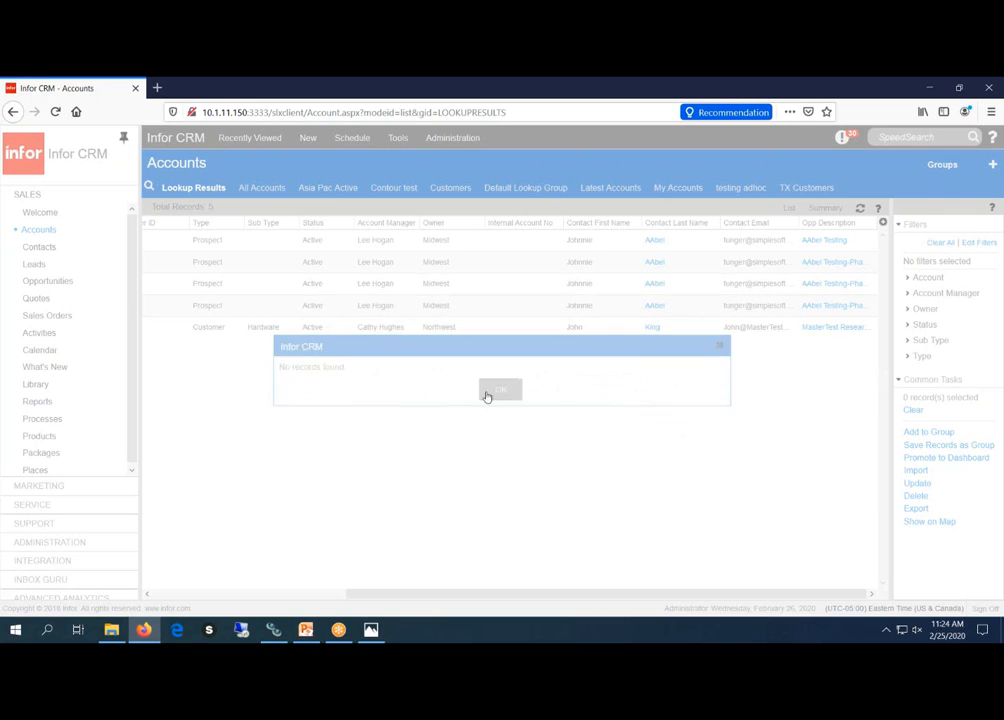
- Look up accounts where Account contains "aabel" and Opp Description contains "test", and review the Opp Description column in the results
left_click_drag(385, 594, 157, 606)
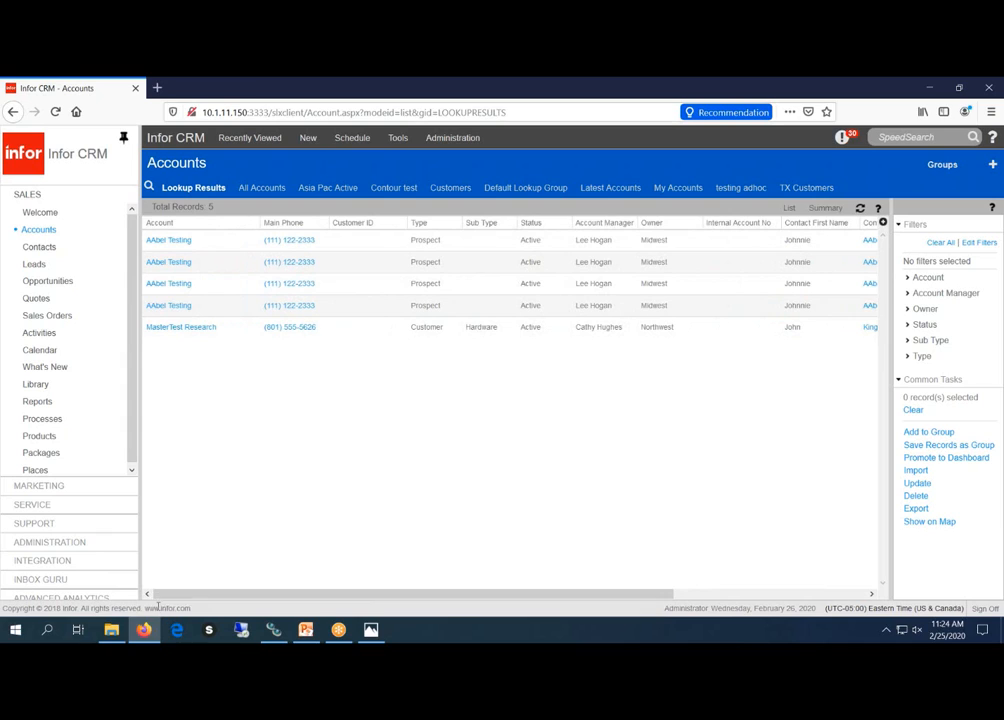
left_click(148, 189)
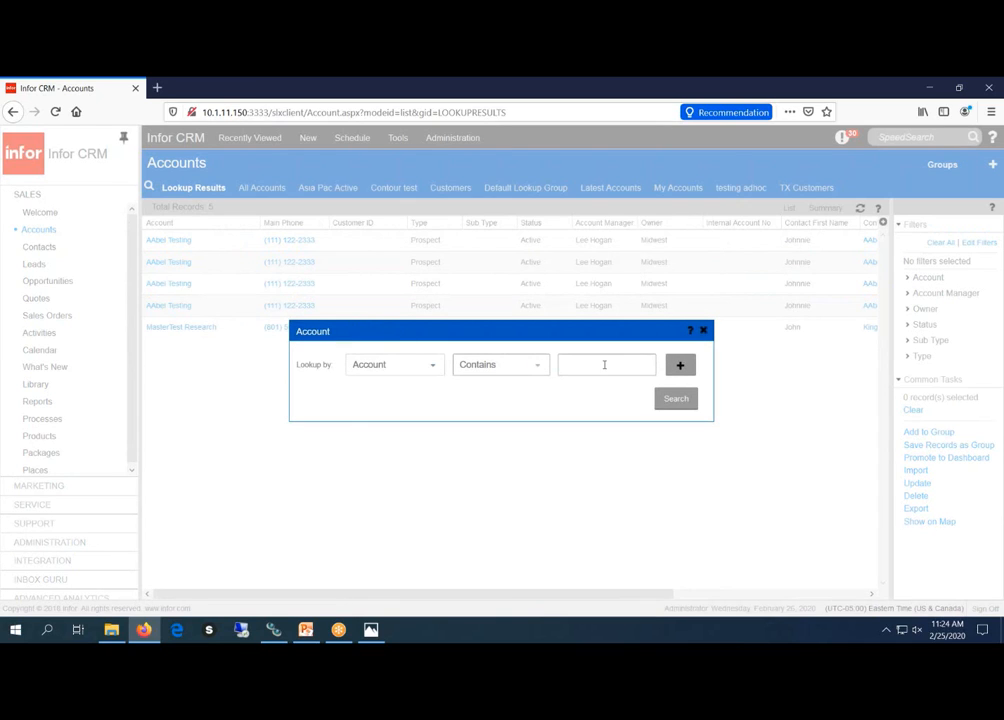
type("aabel")
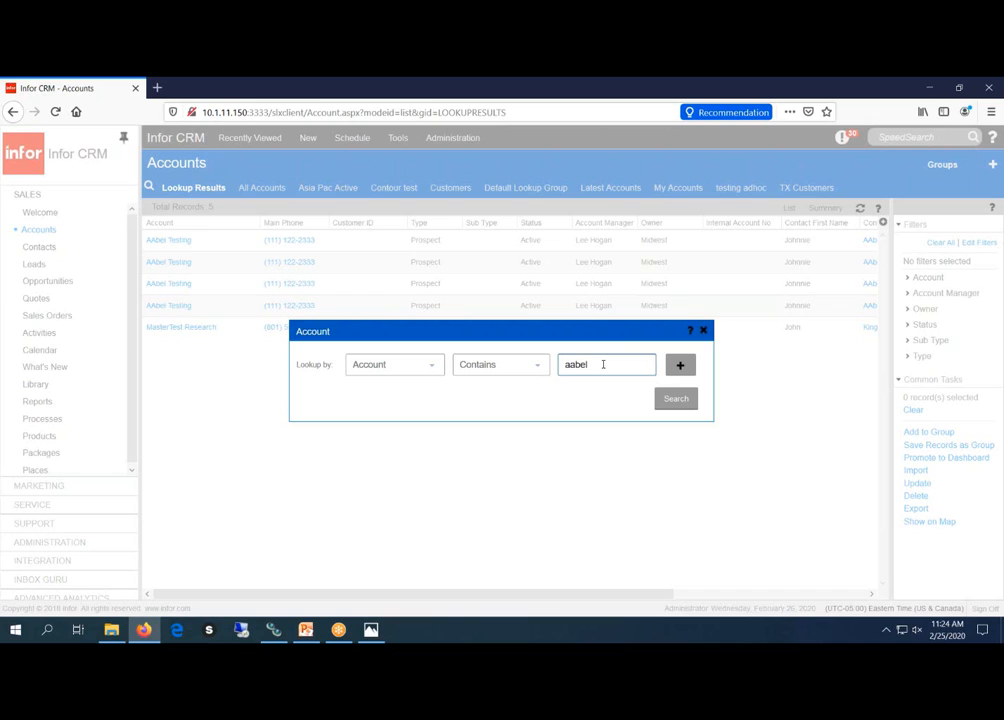
left_click(680, 365)
left_click(376, 395)
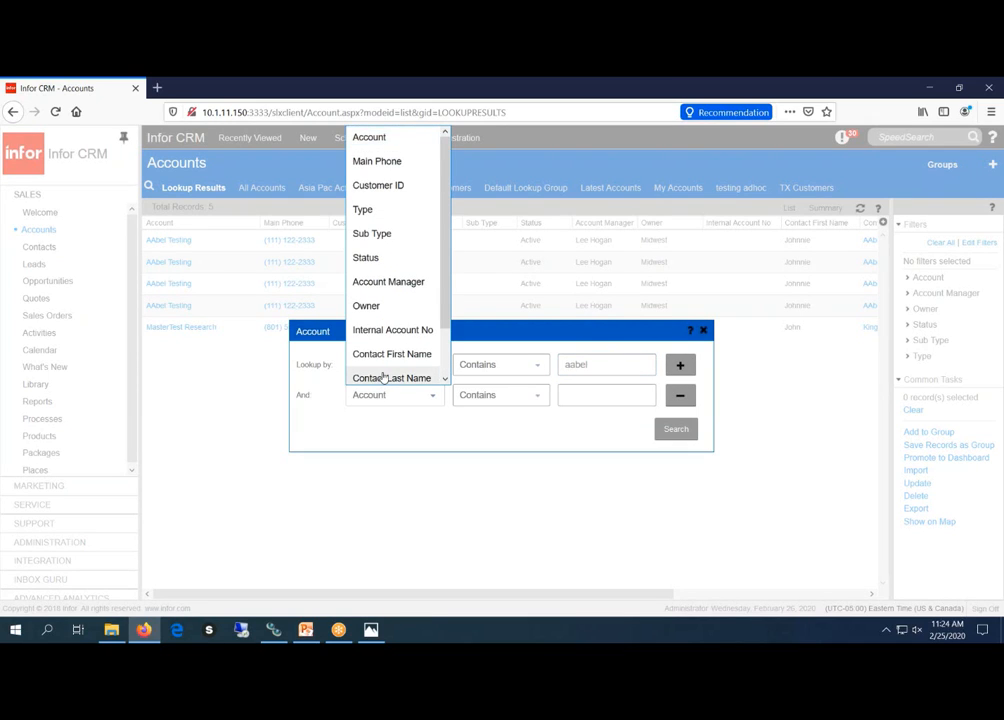
scroll(383, 377, "down", 2)
left_click(383, 373)
left_click(577, 398)
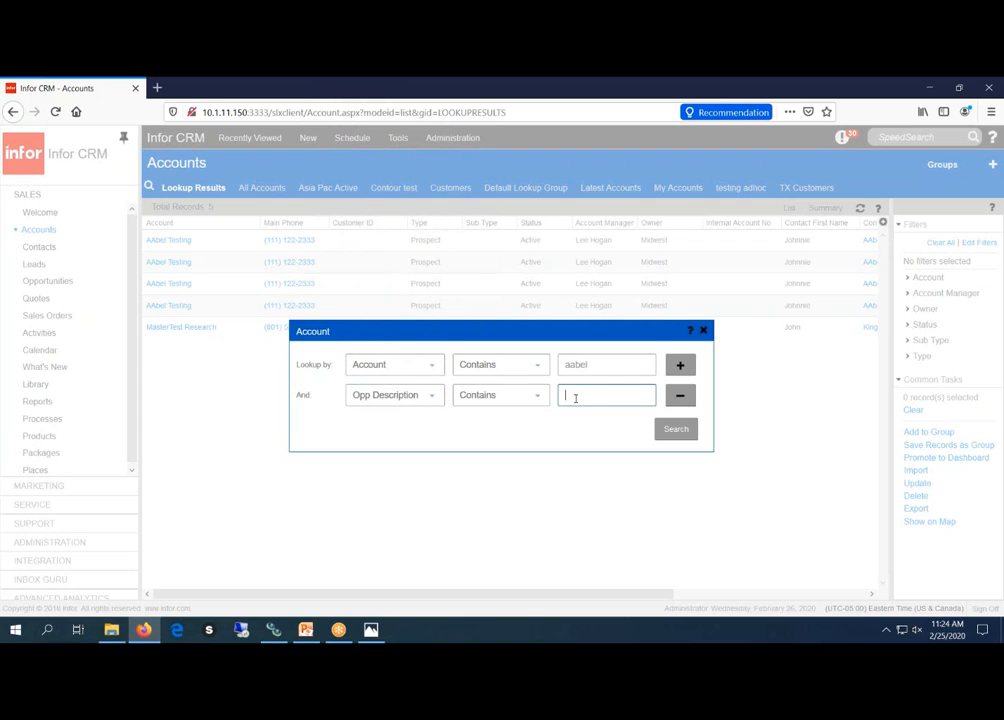
type("test")
left_click(682, 437)
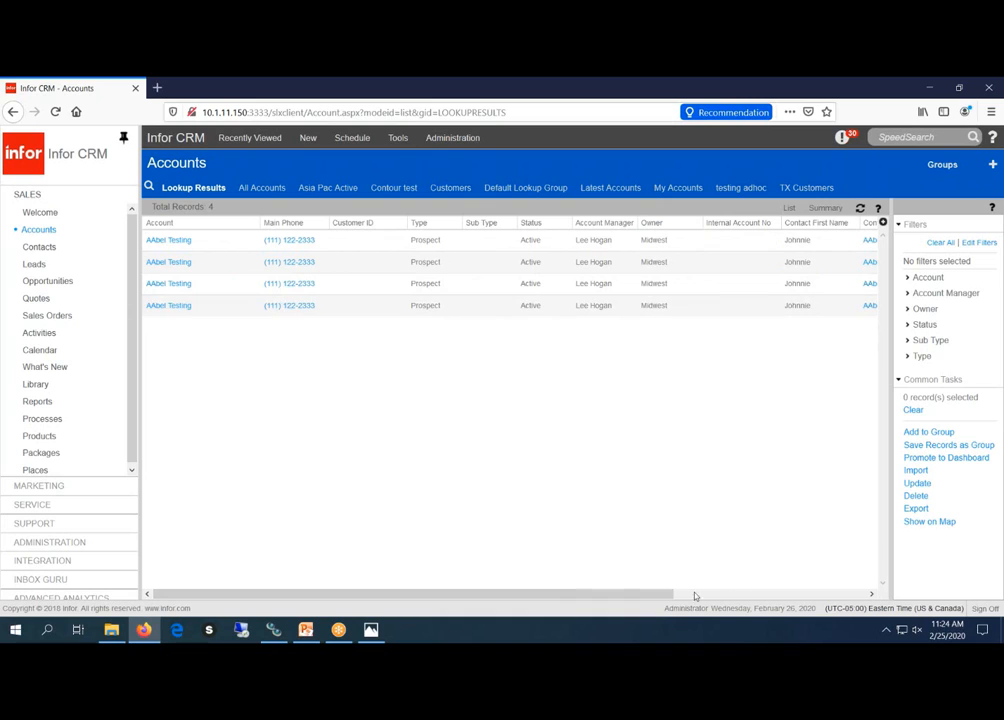
left_click_drag(660, 593, 852, 593)
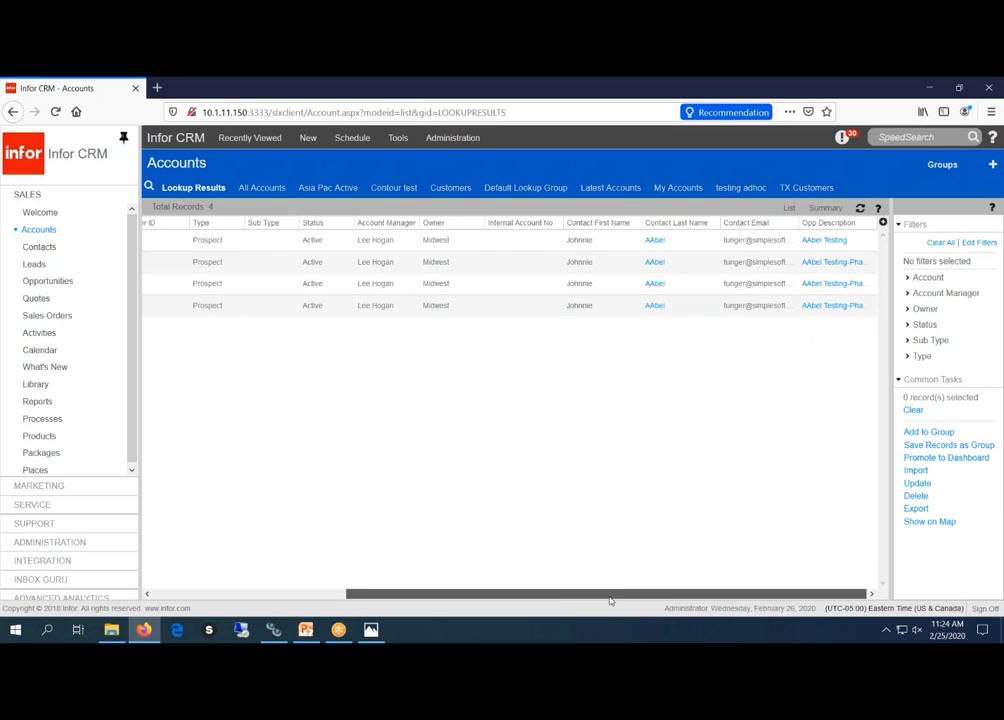
left_click_drag(610, 596, 432, 596)
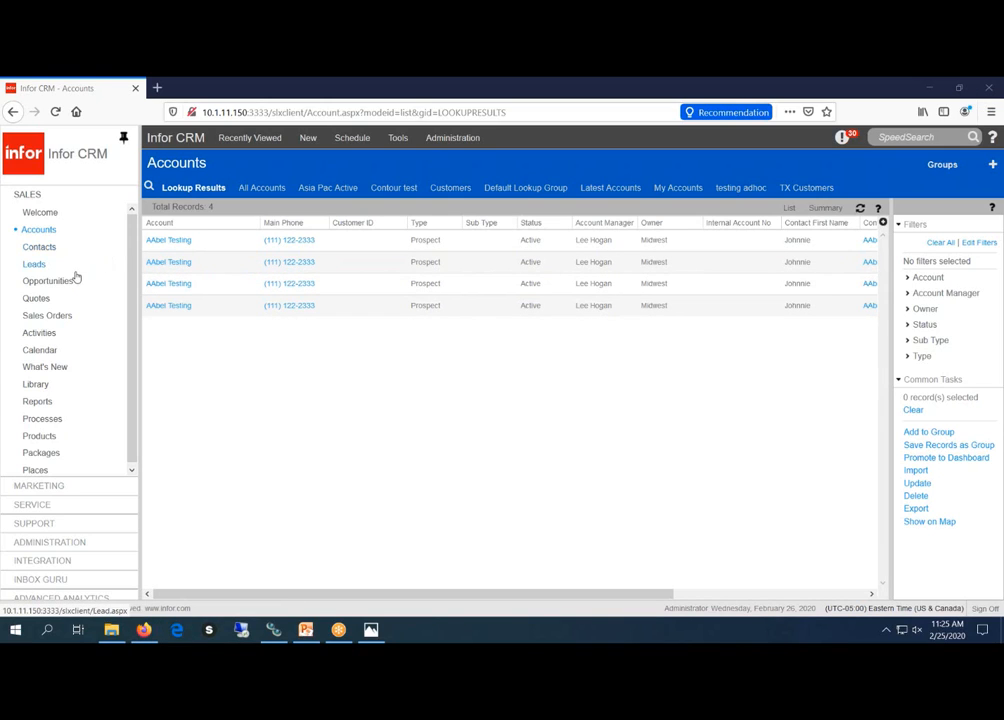
- Create a new opportunity group and name it "Default Lookup"
mouse_move(45, 288)
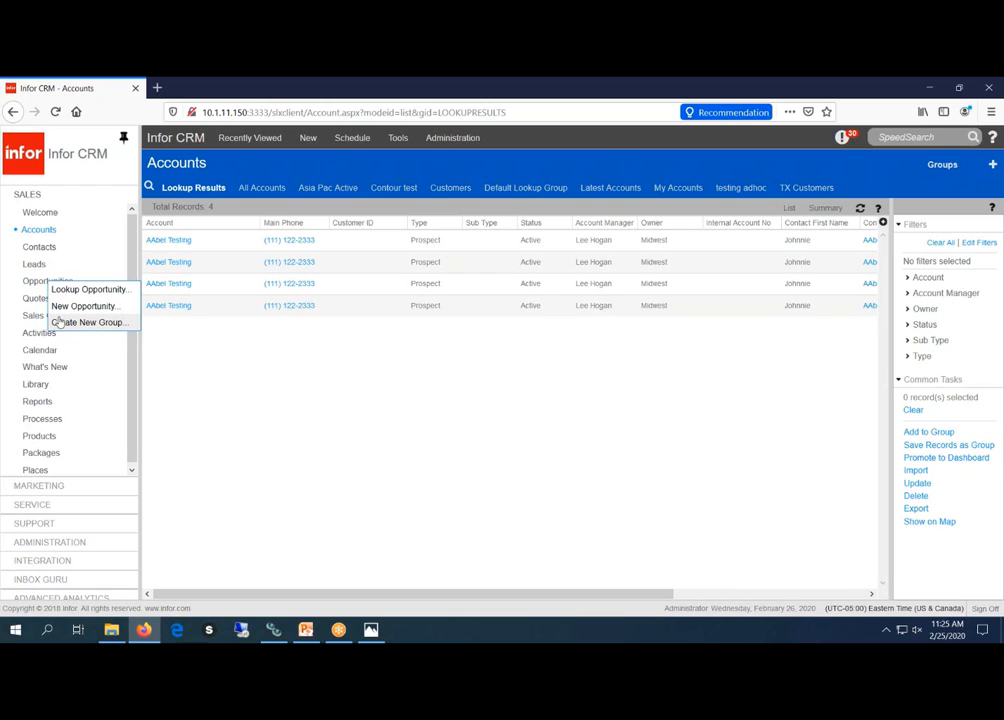
left_click(59, 322)
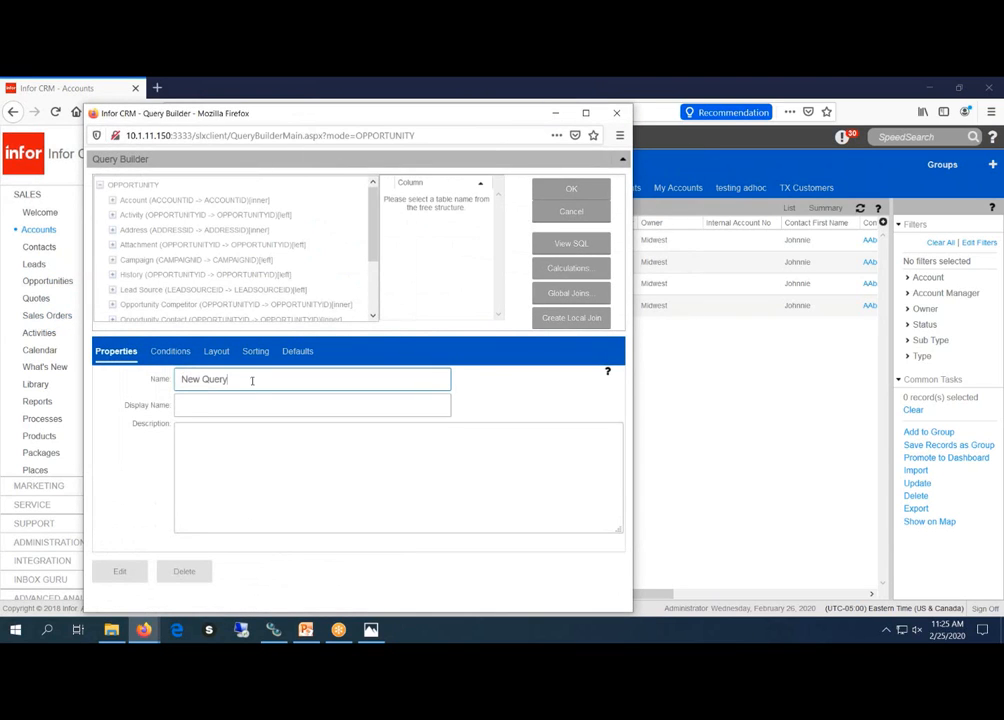
left_click_drag(251, 381, 170, 378)
type("Default Lookup")
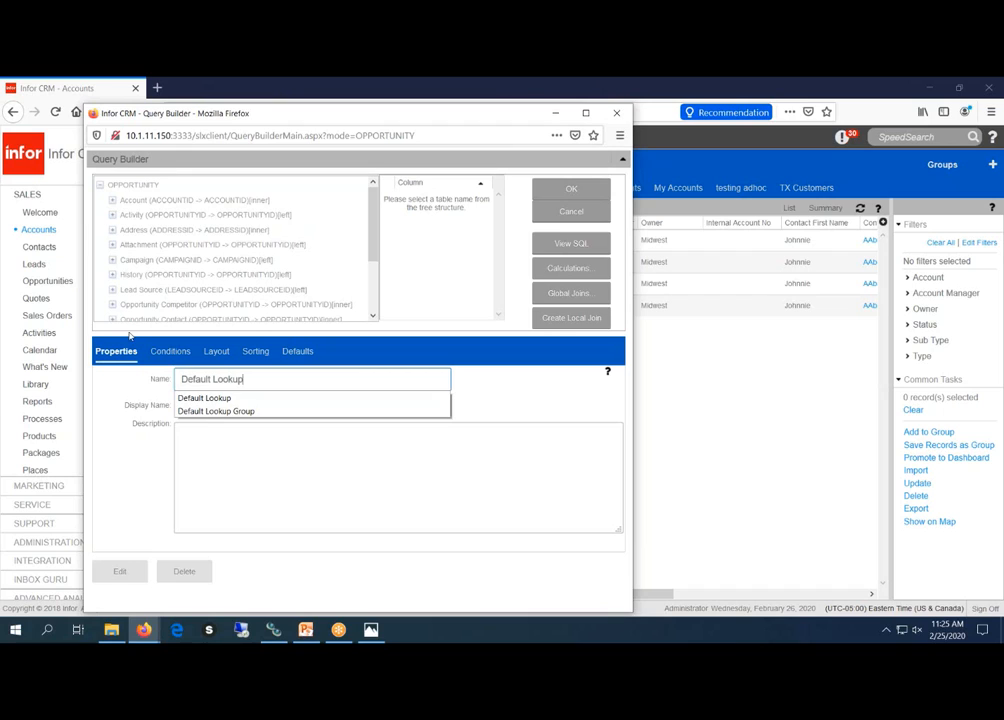
- Move the Acct Manager column directly after Weighted in the opportunity group's layout
left_click(216, 351)
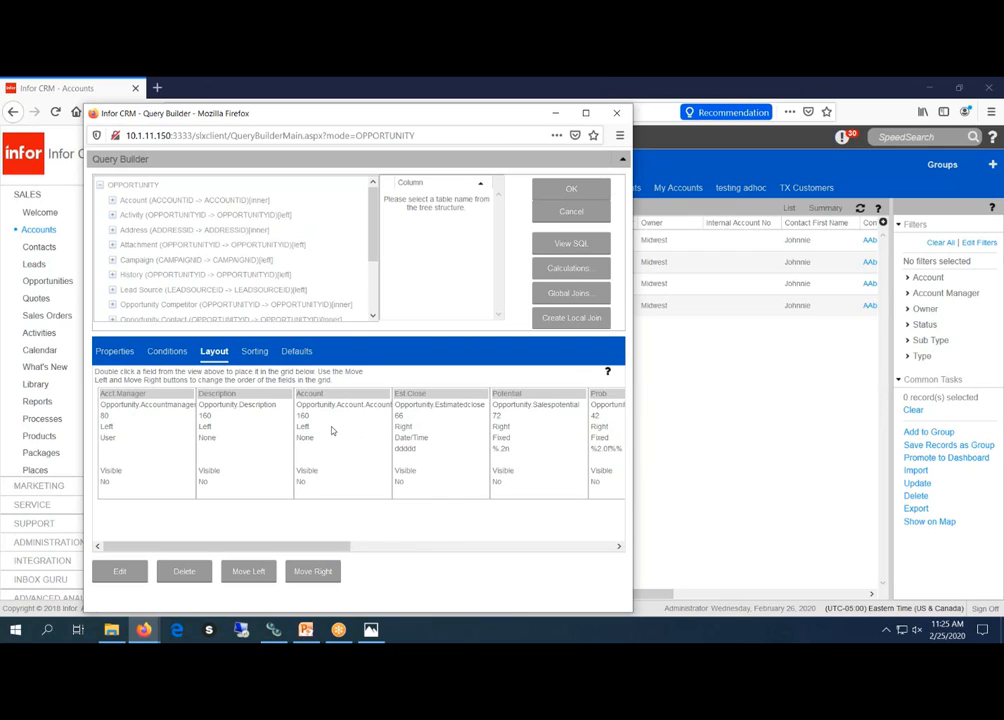
left_click(175, 435)
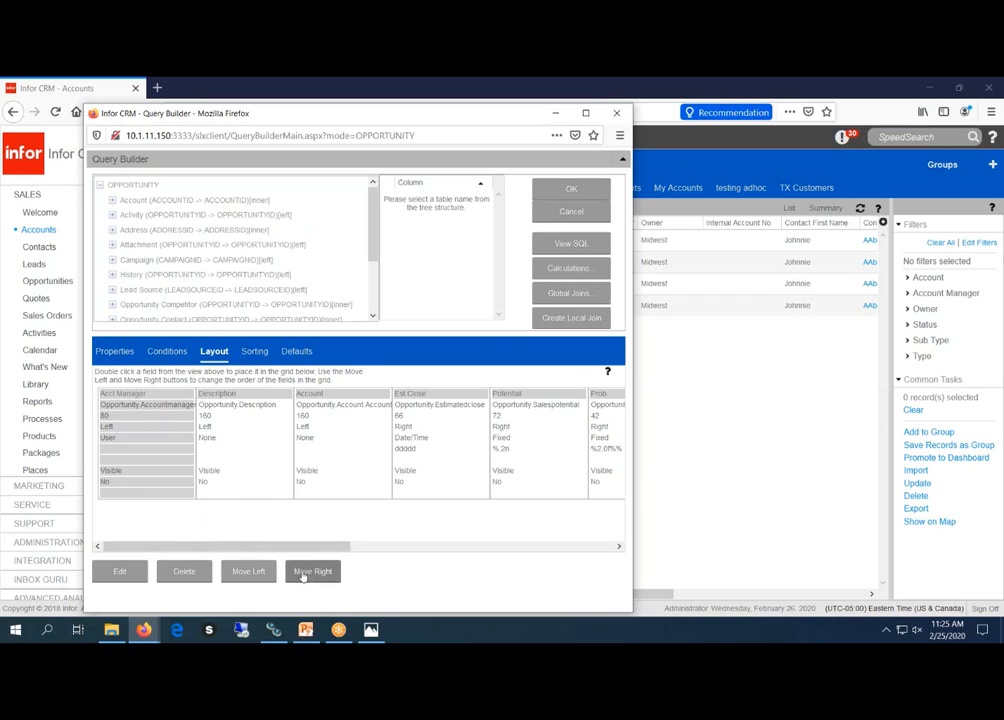
left_click(310, 572)
left_click(310, 572)
left_click(310, 572)
left_click(310, 572)
left_click(310, 572)
left_click(310, 572)
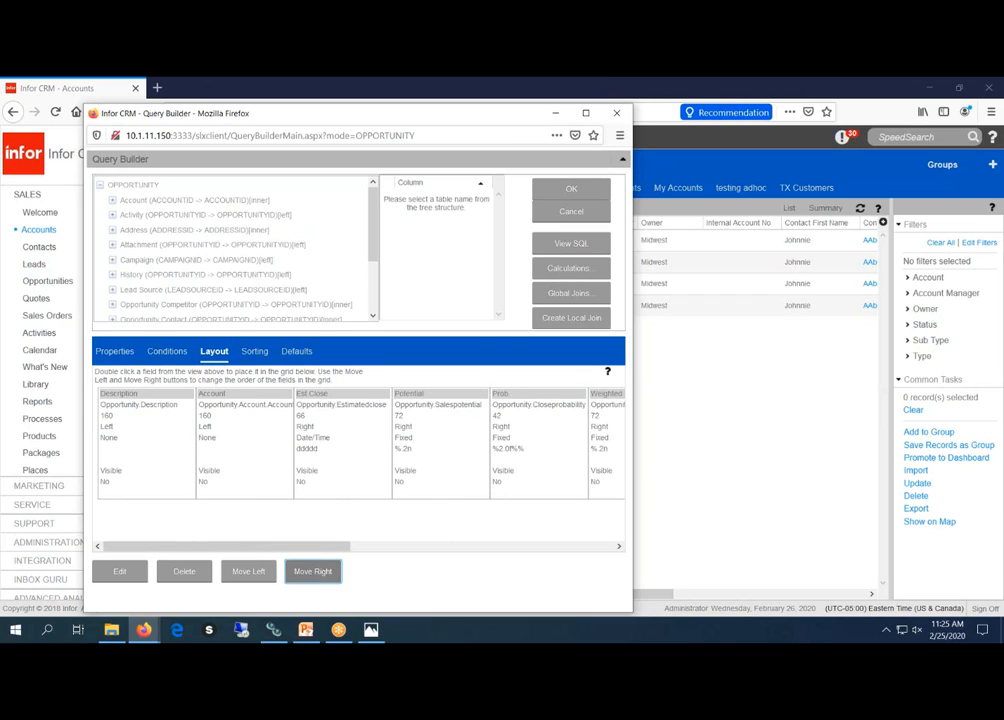
- Delete the Prob. and Potential columns from the opportunity group's layout
left_click(530, 420)
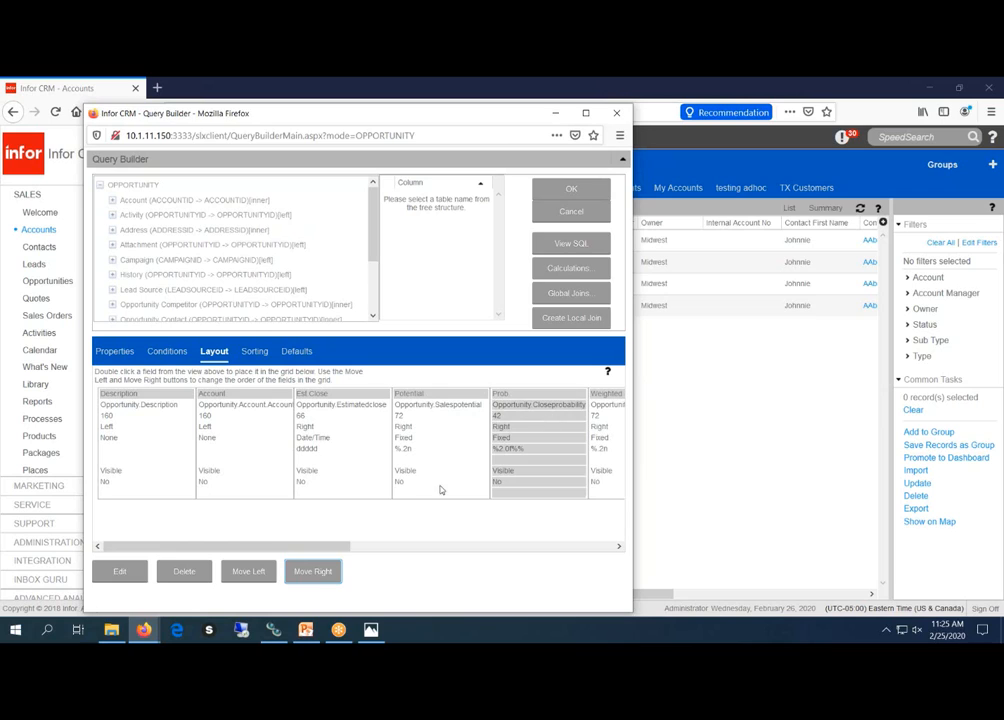
left_click(205, 571)
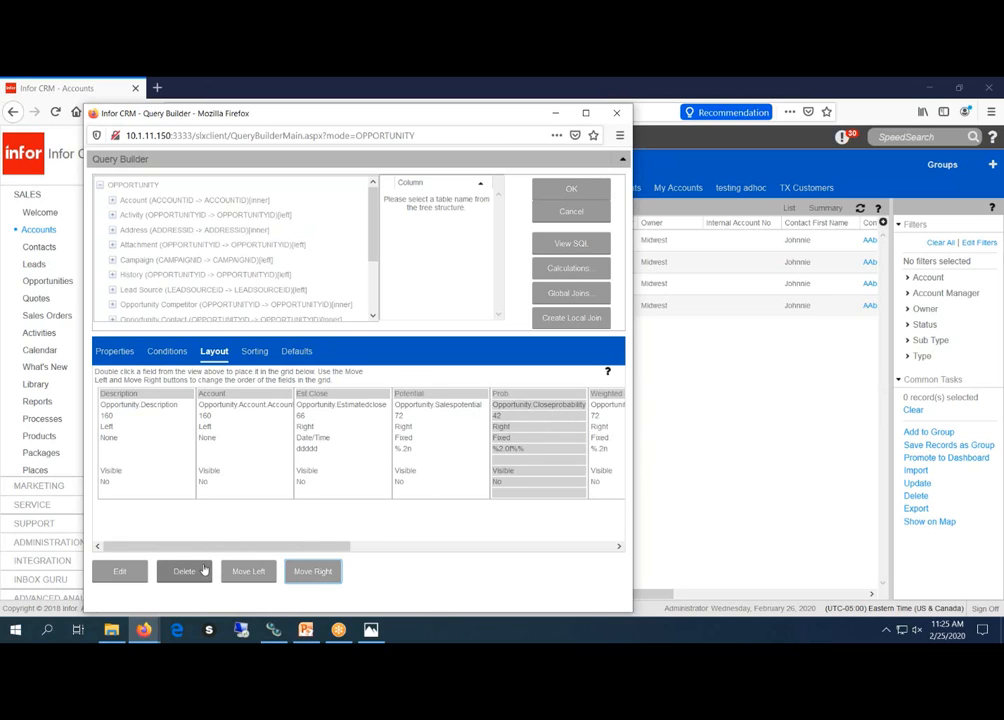
left_click(437, 439)
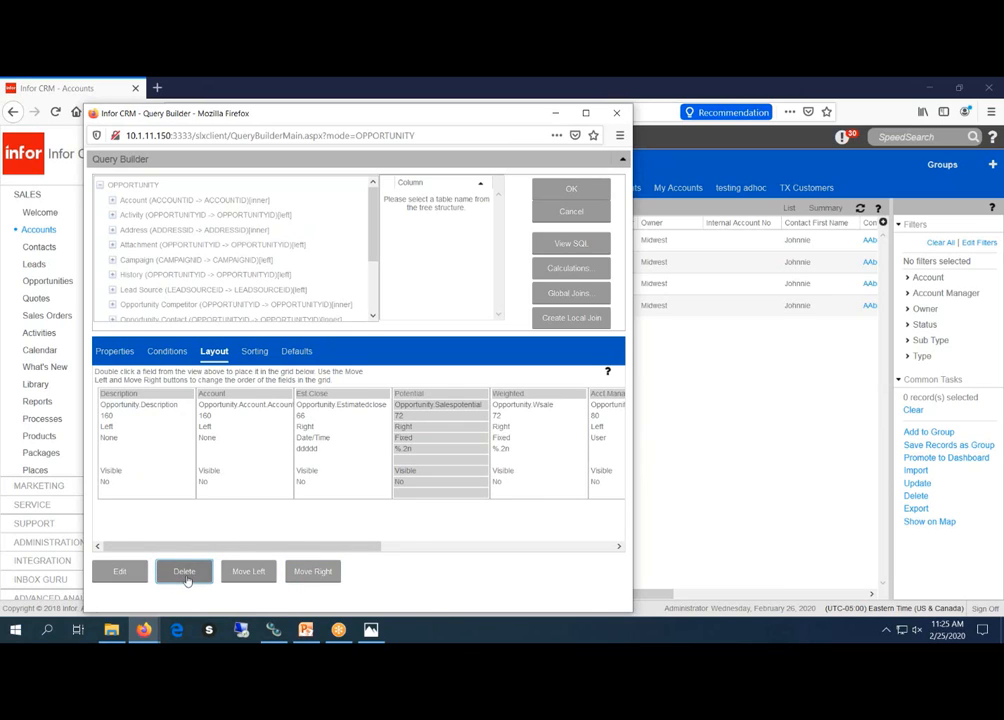
left_click(186, 572)
- Add the Alternate Key Suffix field from the Quote table to the opportunity group's layout
left_click_drag(235, 551, 392, 545)
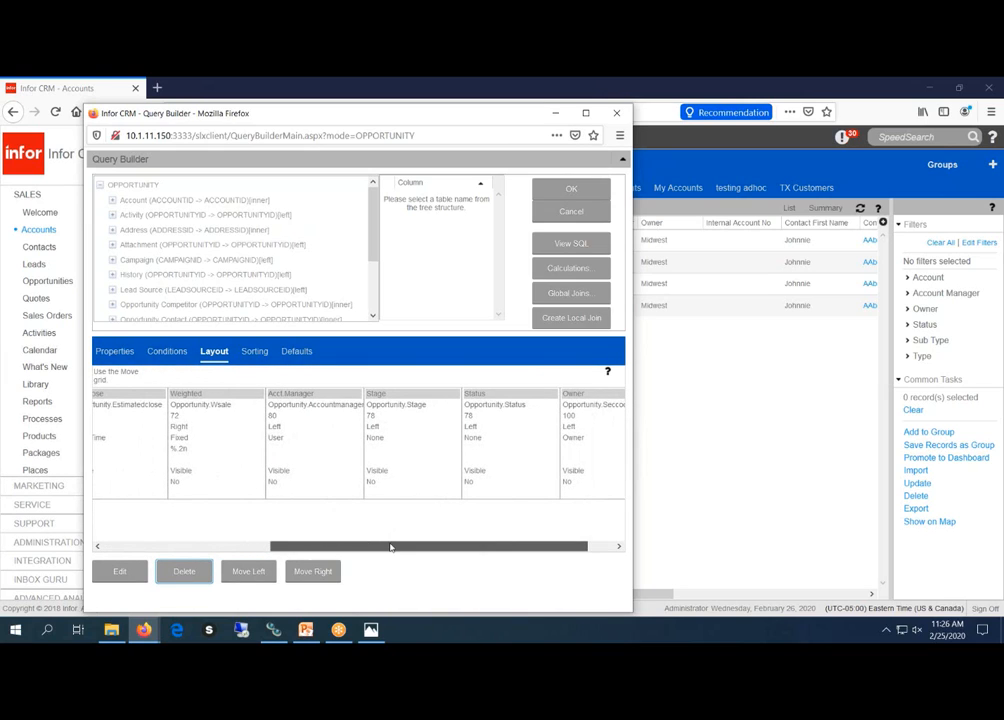
scroll(190, 280, "down", 3)
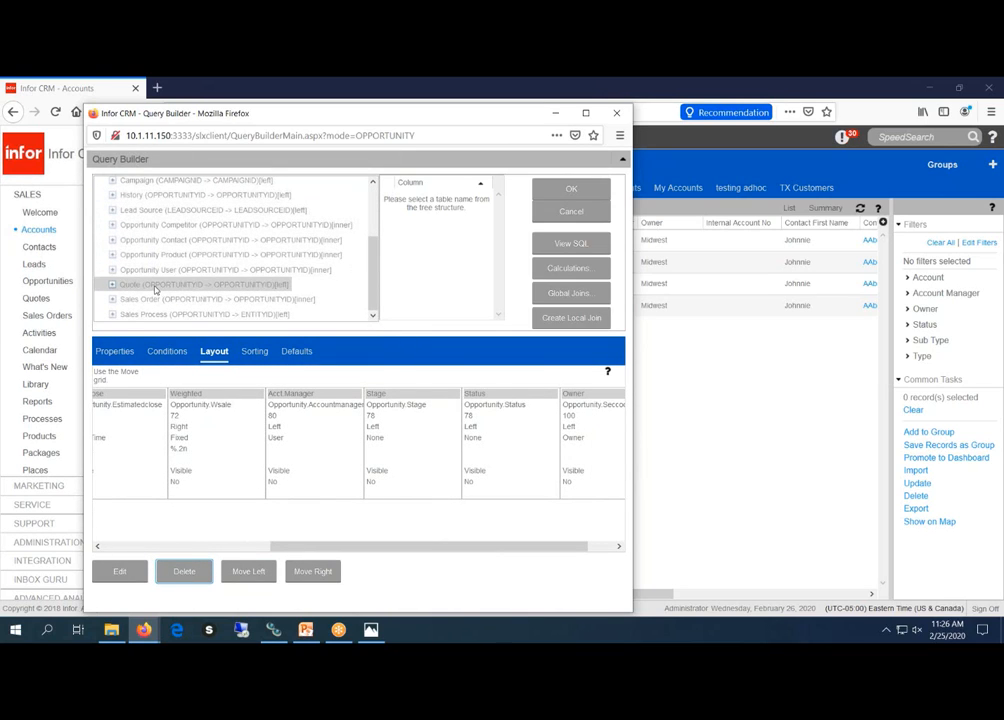
left_click(155, 287)
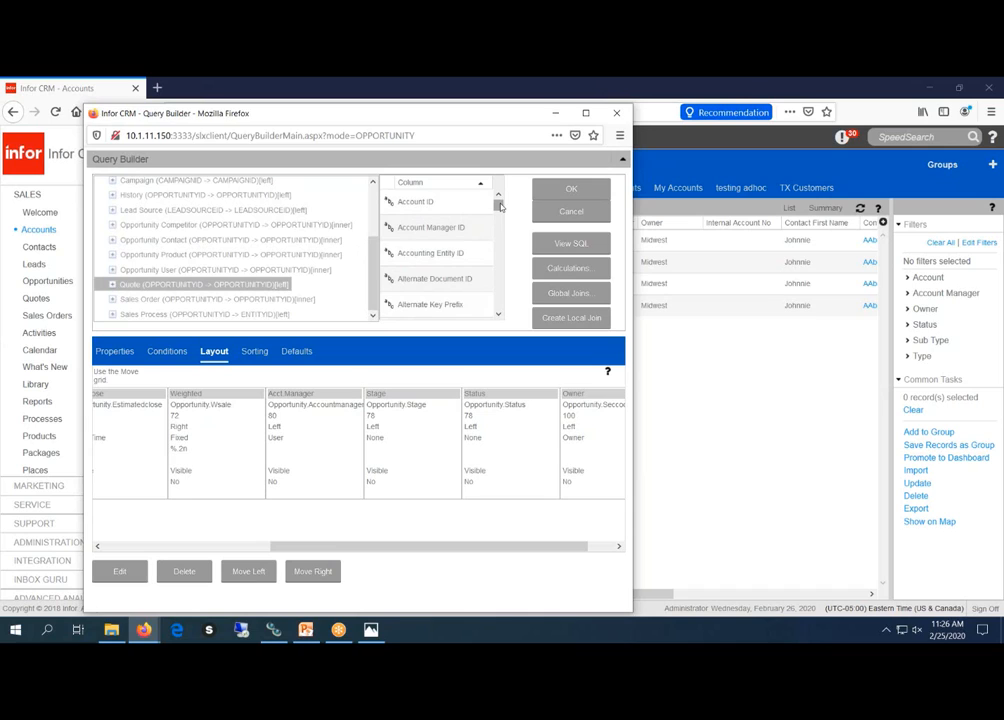
left_click(498, 315)
left_click(498, 315)
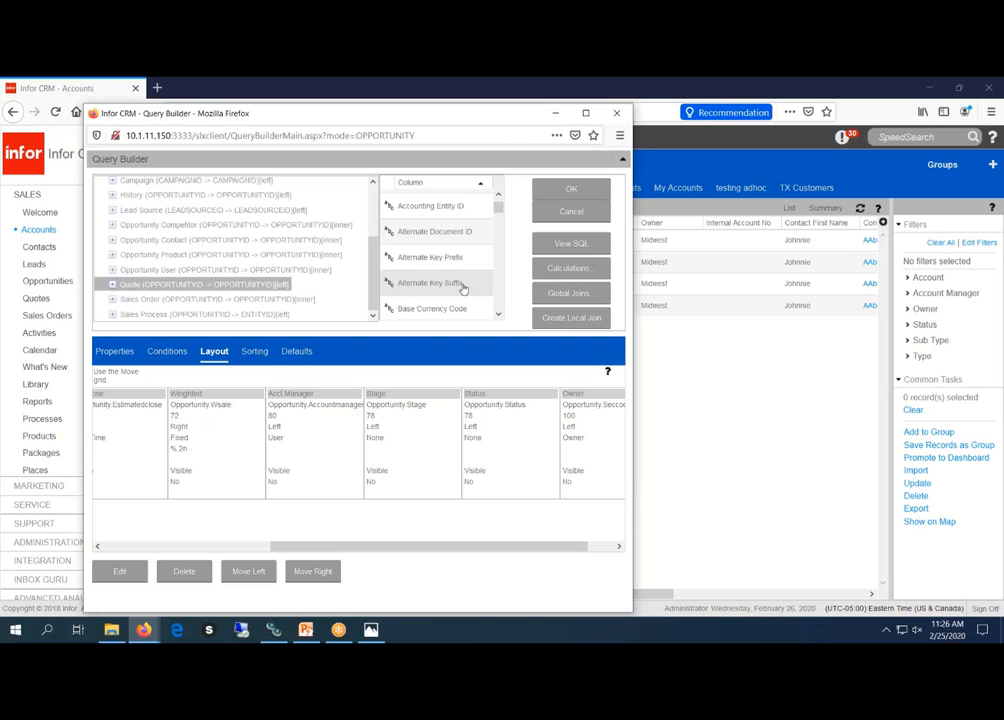
left_click(462, 285)
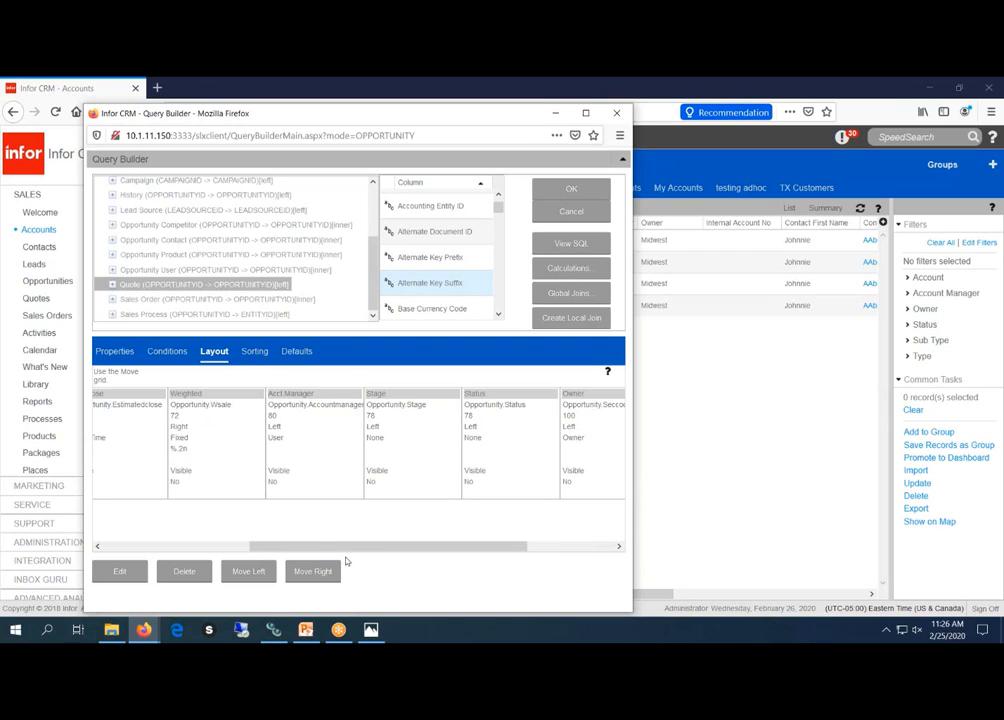
- Change the Alternate Key Suffix column's caption to "Quote # Prefix" and make the column entity linked
left_click_drag(347, 551, 475, 546)
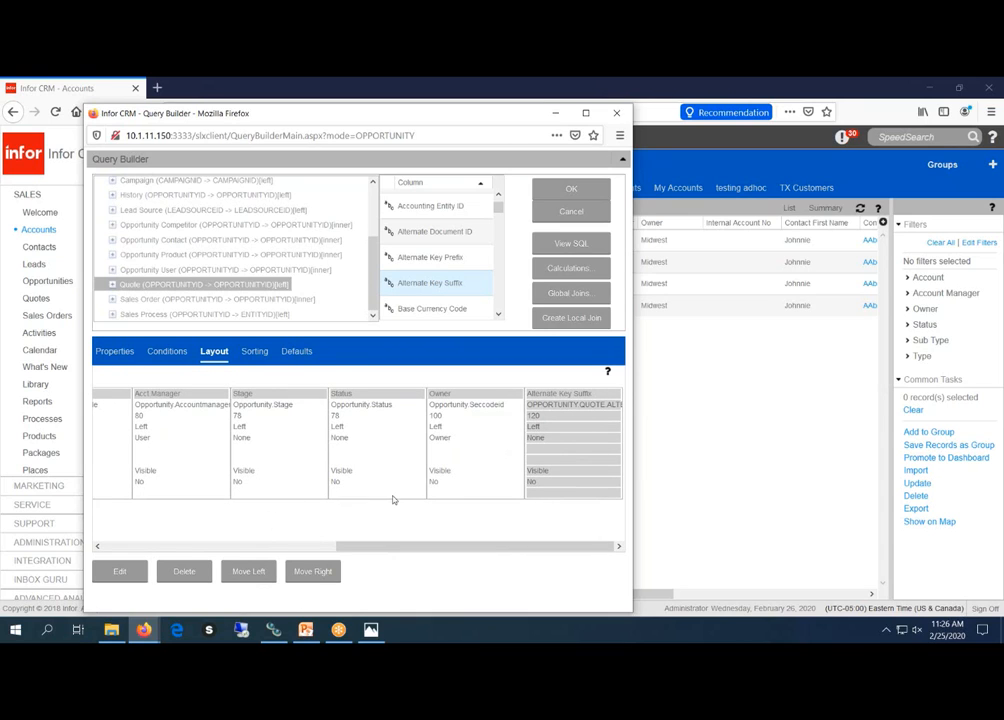
left_click(138, 572)
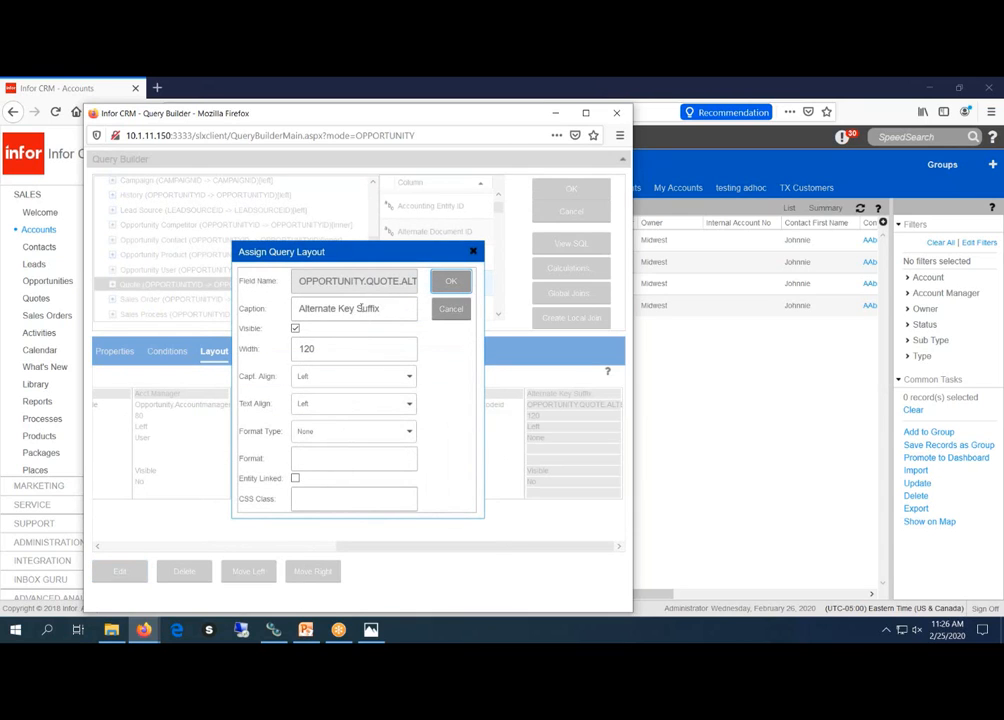
left_click_drag(390, 311, 270, 316)
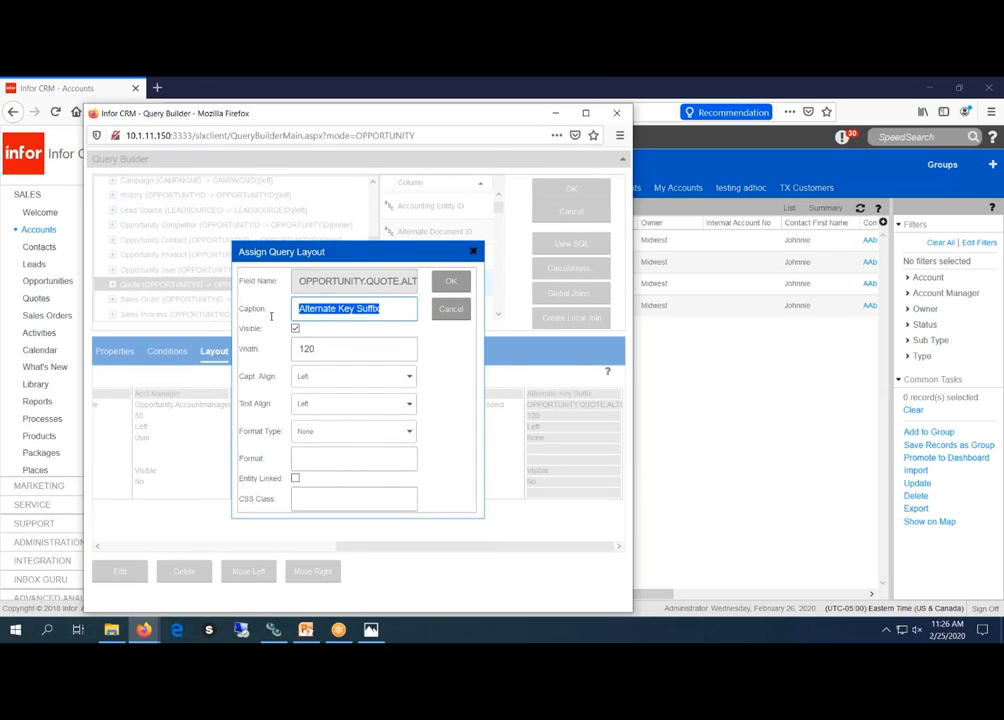
type("Quot")
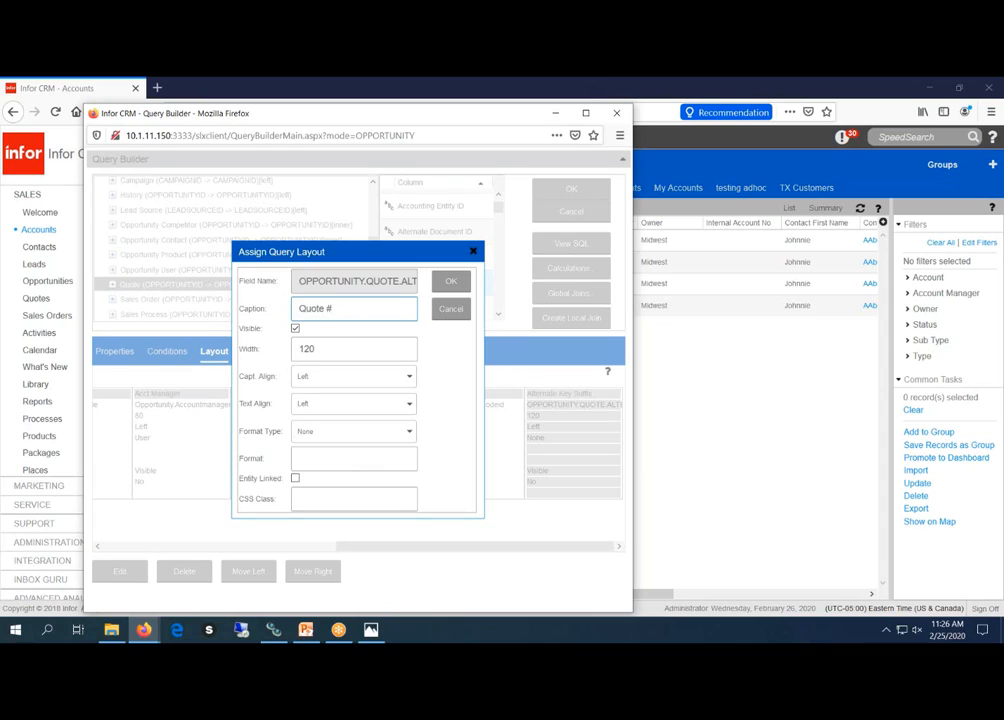
type("e # Prefix")
left_click(295, 479)
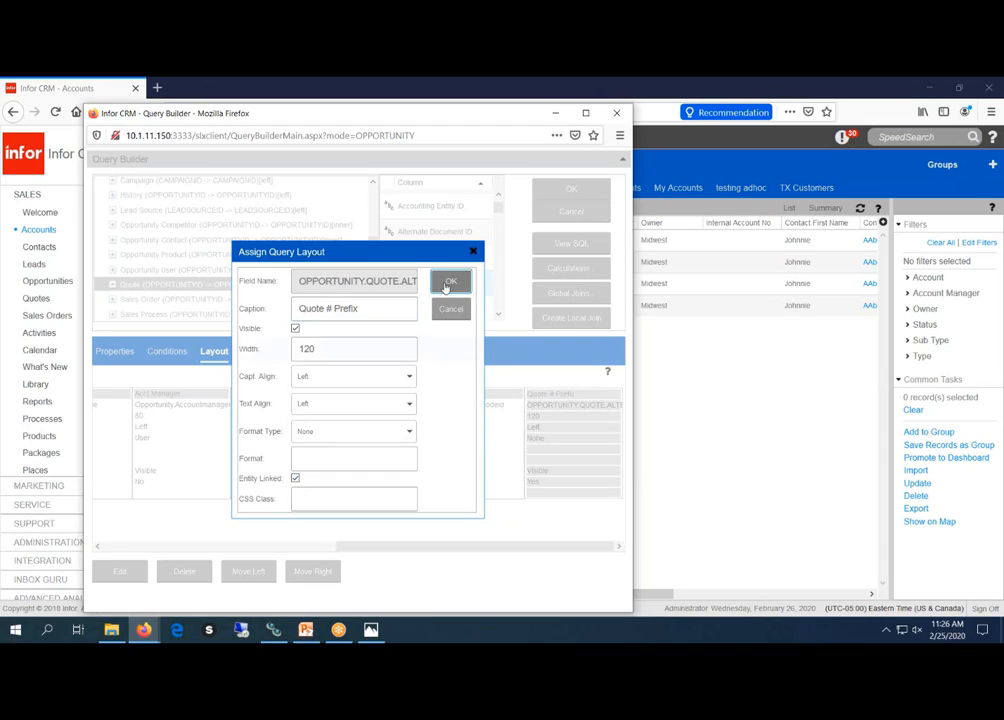
left_click(447, 285)
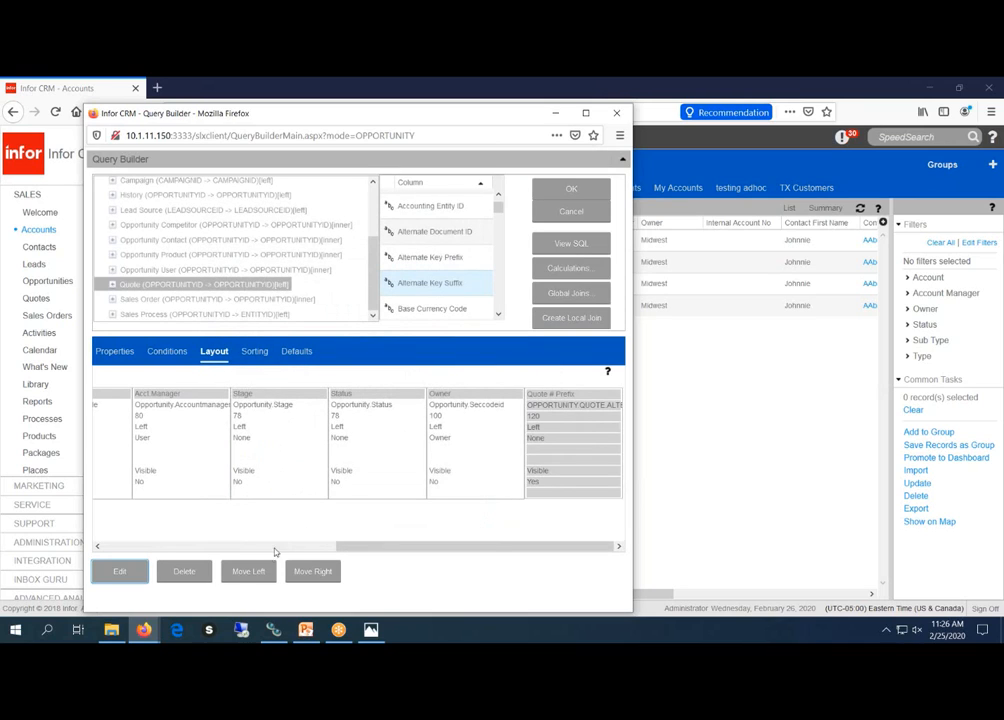
- Move the Quote # Prefix column directly after Account in the opportunity group's layout
left_click(248, 571)
left_click(246, 572)
left_click(243, 572)
left_click(240, 573)
left_click(242, 572)
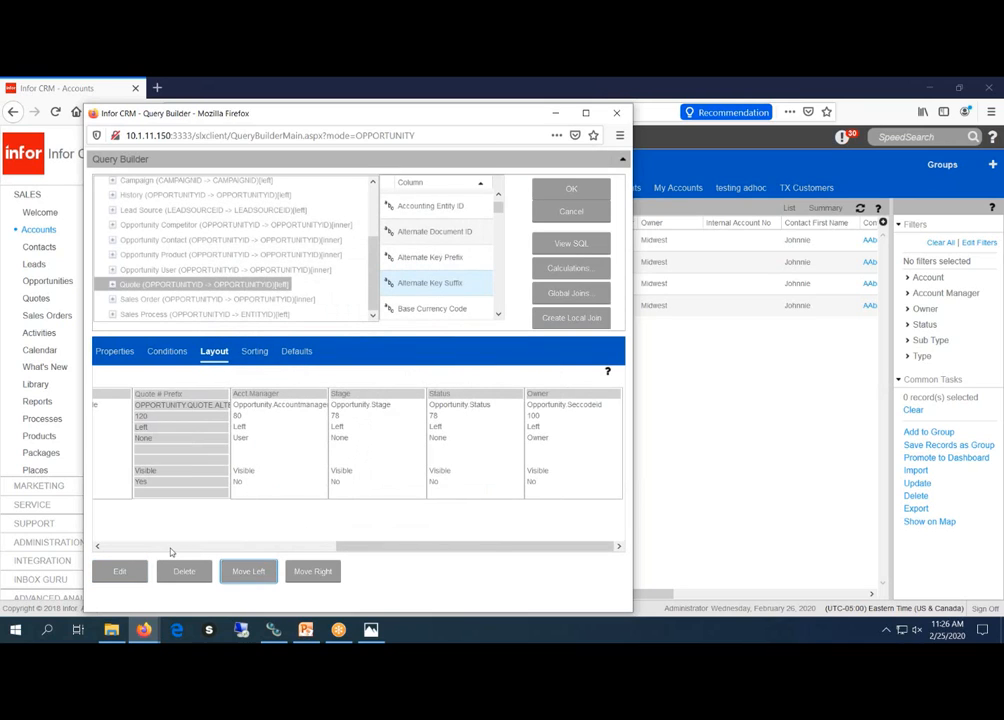
left_click(248, 570)
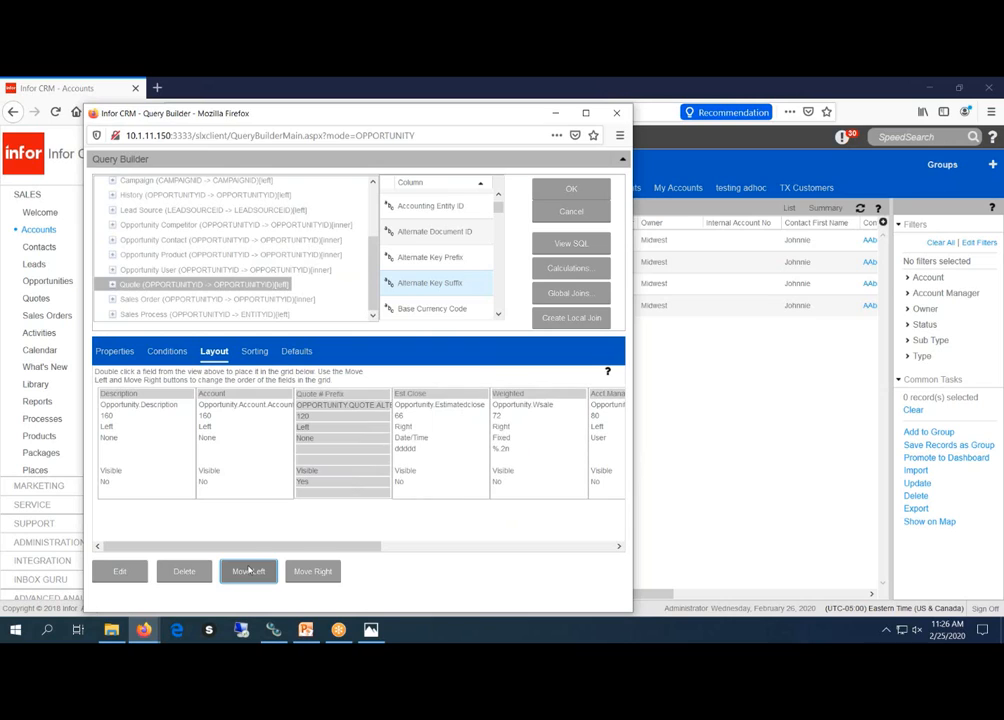
- Add the Quote table's Grand Total field to the opportunity group's layout and place it directly after Quote # Prefix
left_click(450, 294)
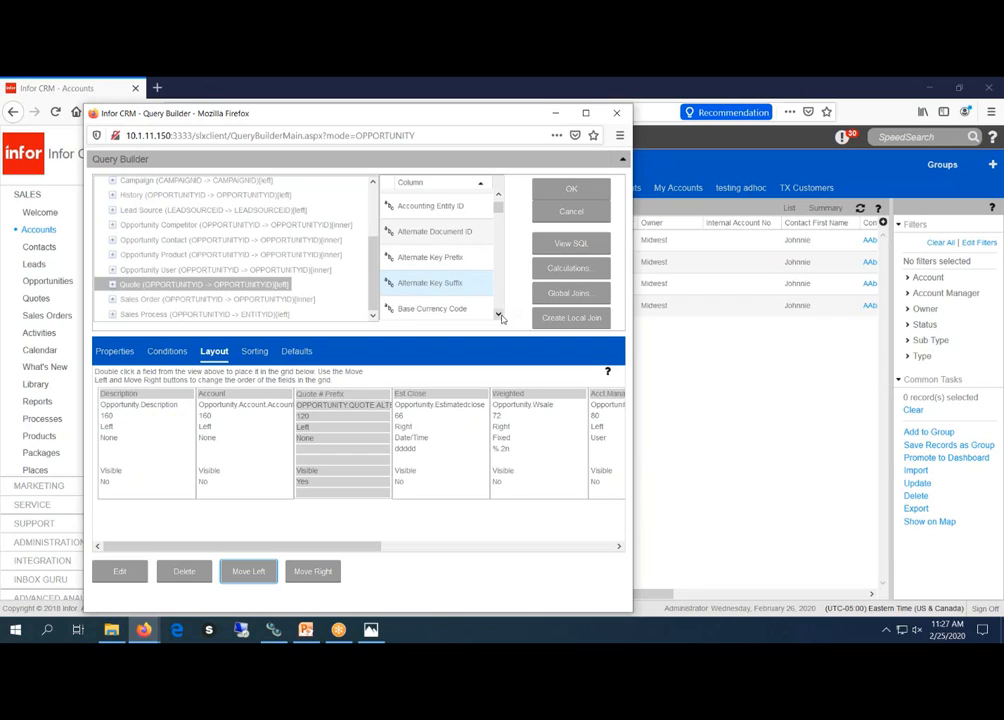
left_click(499, 315)
scroll(499, 315, "down", 5)
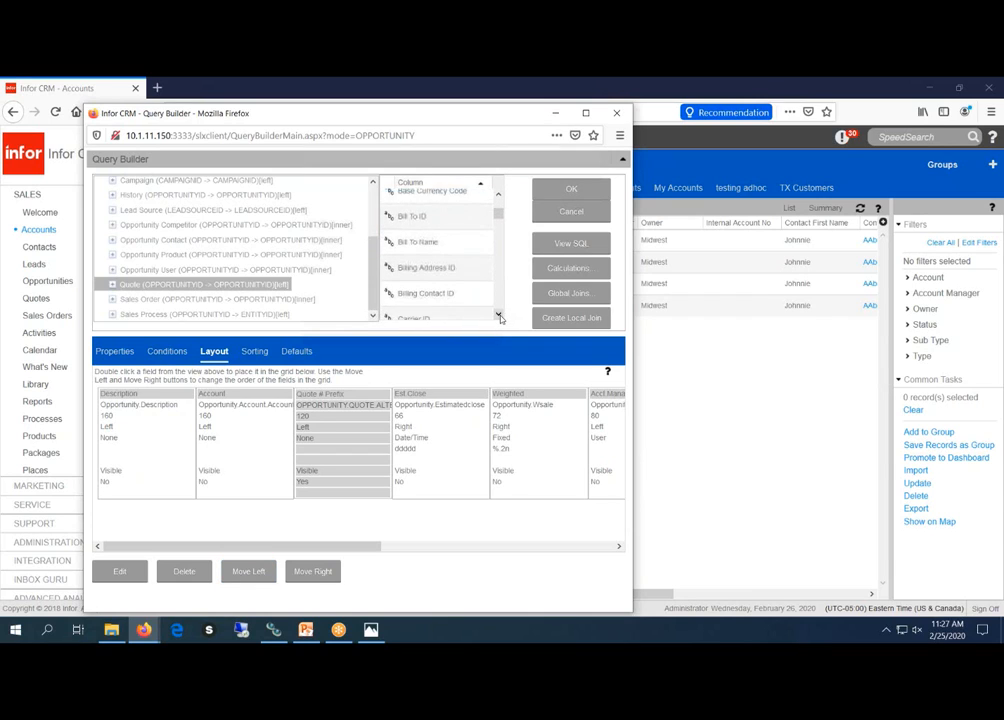
scroll(499, 316, "down", 5)
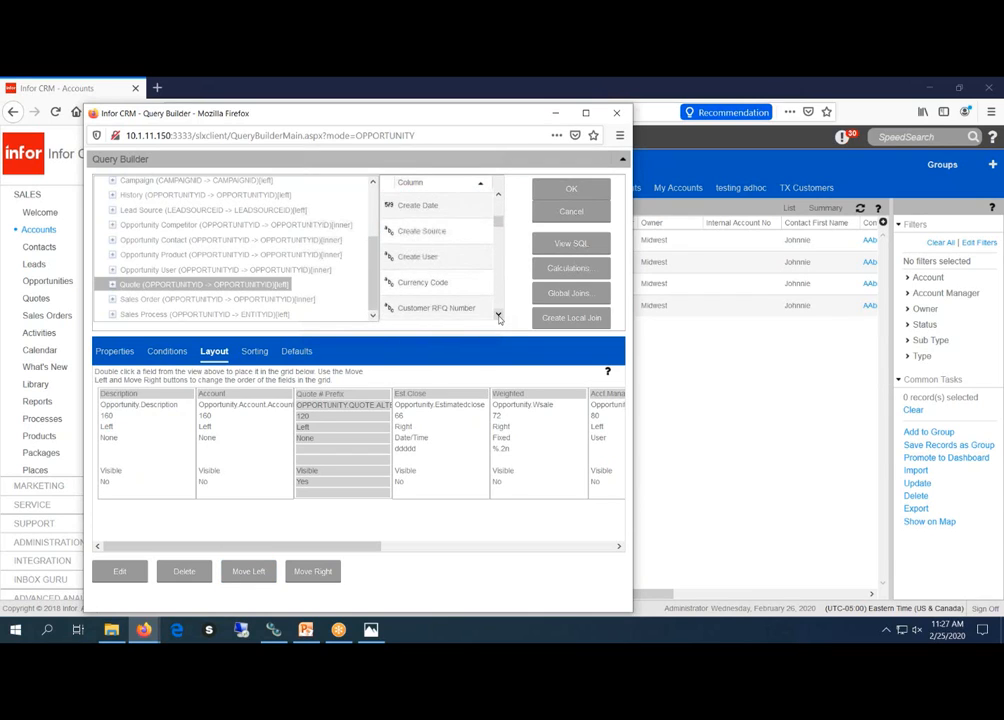
scroll(499, 316, "down", 2)
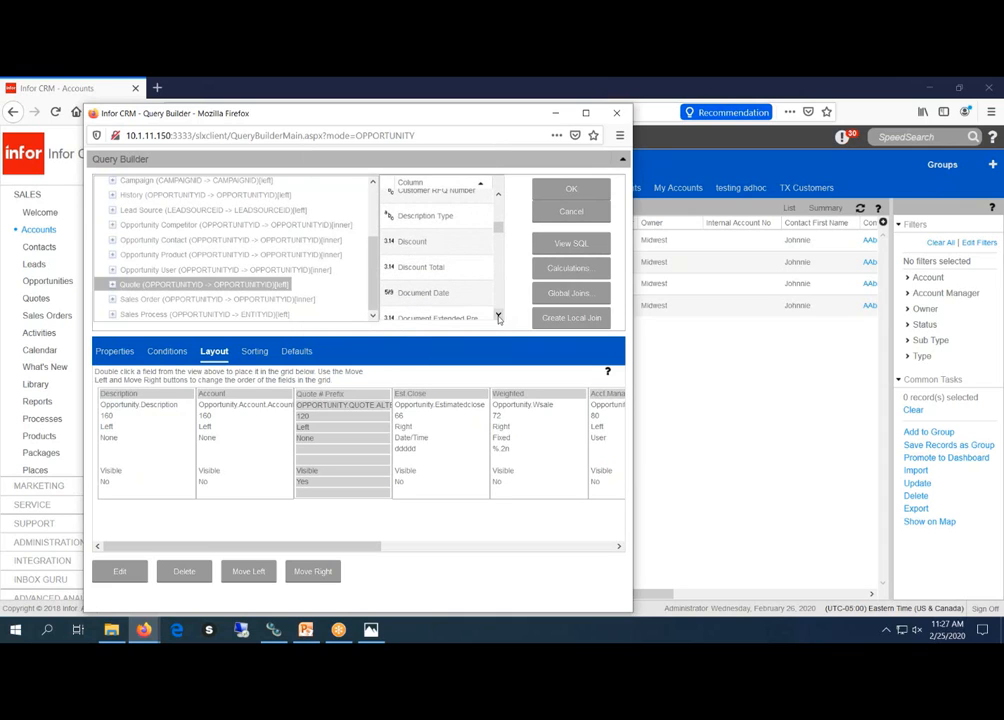
scroll(499, 316, "down", 5)
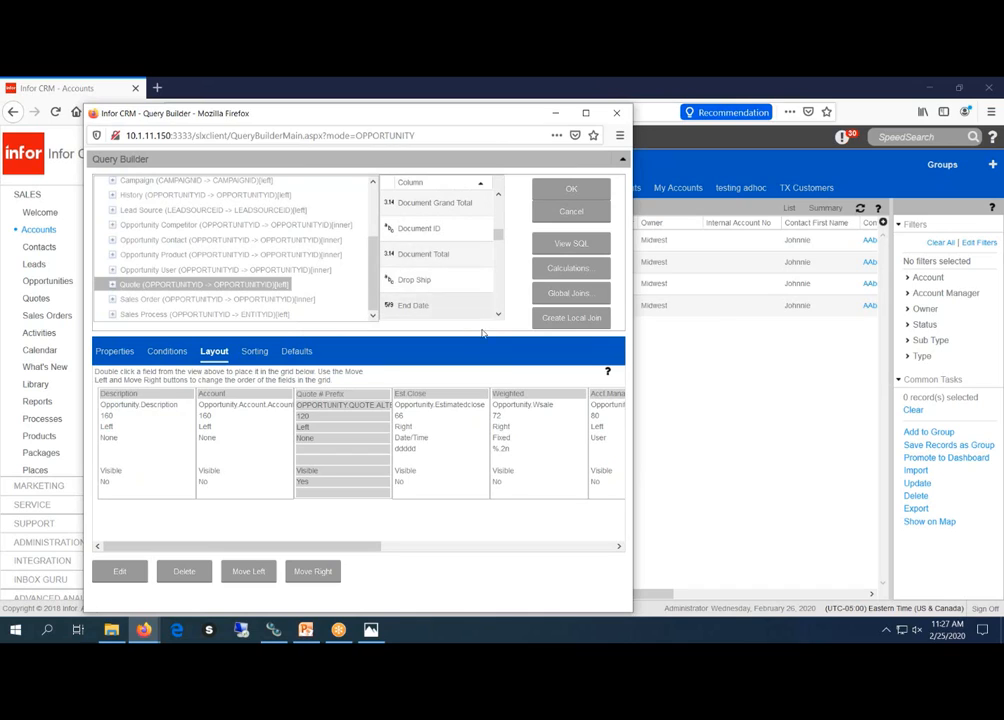
scroll(444, 210, "down", 2)
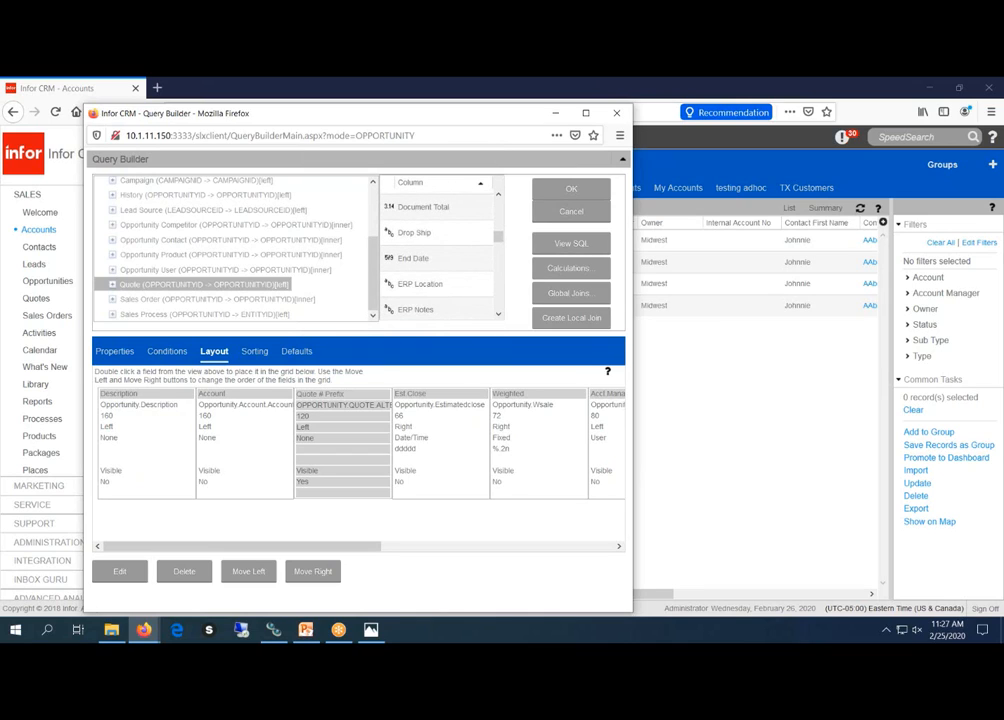
left_click(499, 196)
left_click(499, 196)
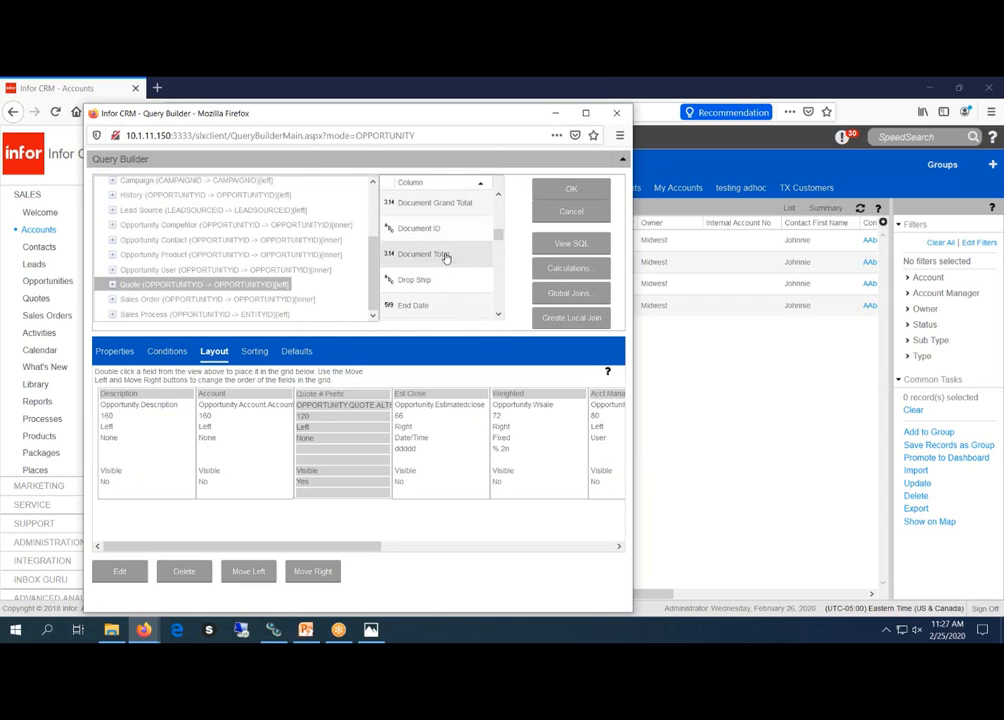
left_click(498, 316)
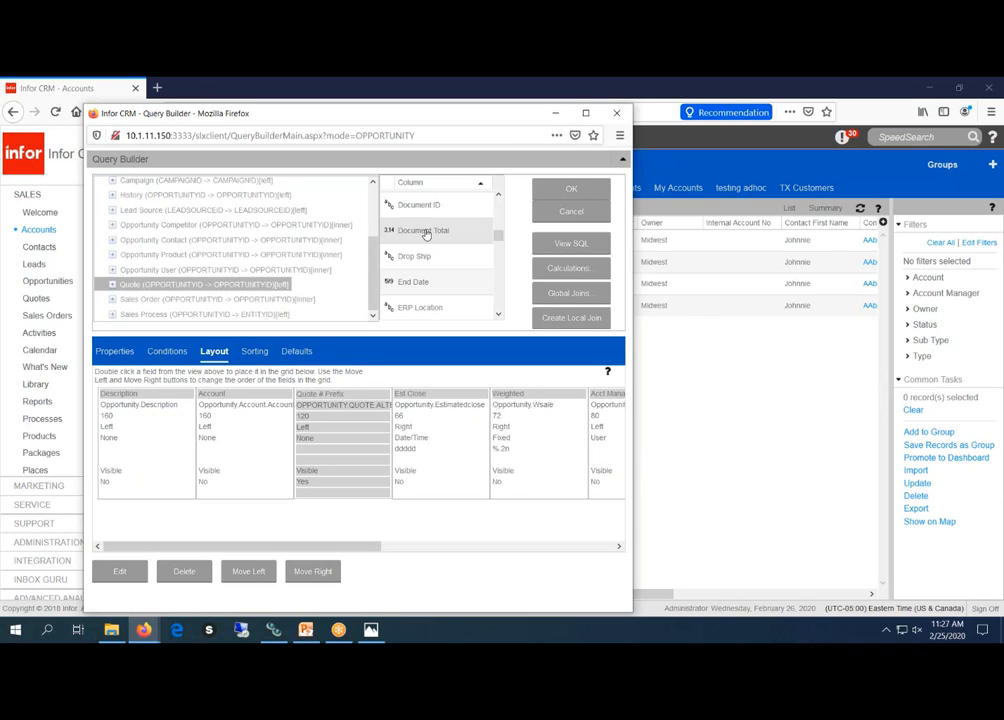
left_click(498, 315)
left_click(499, 316)
left_click(499, 316)
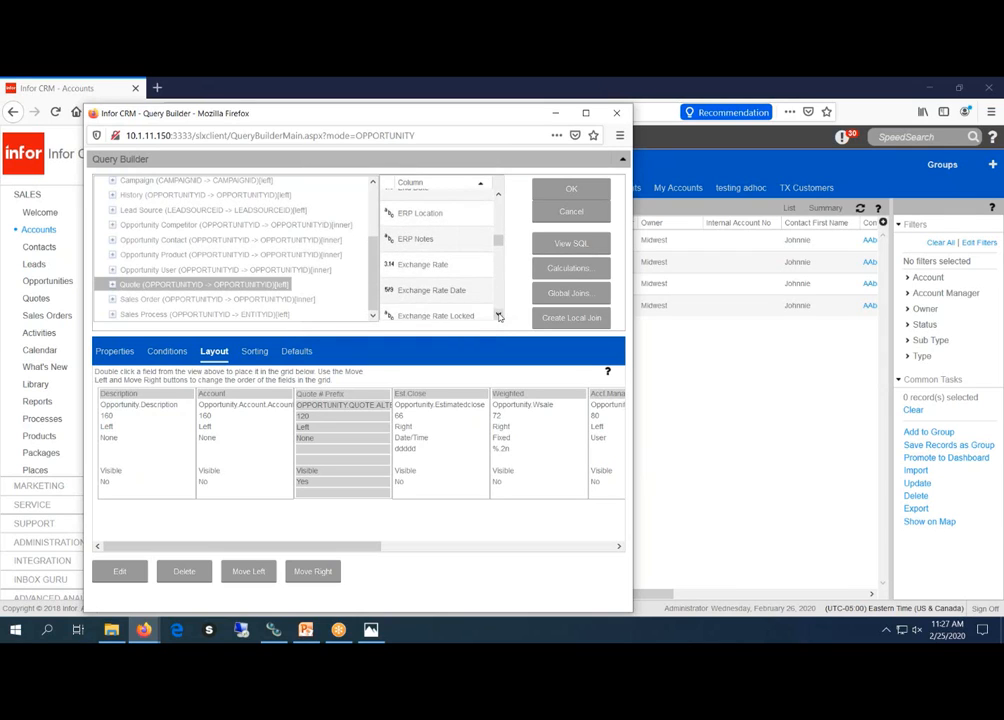
left_click(498, 315)
left_click(498, 315)
left_click(498, 315)
left_click(498, 315)
left_click(498, 315)
left_click(498, 315)
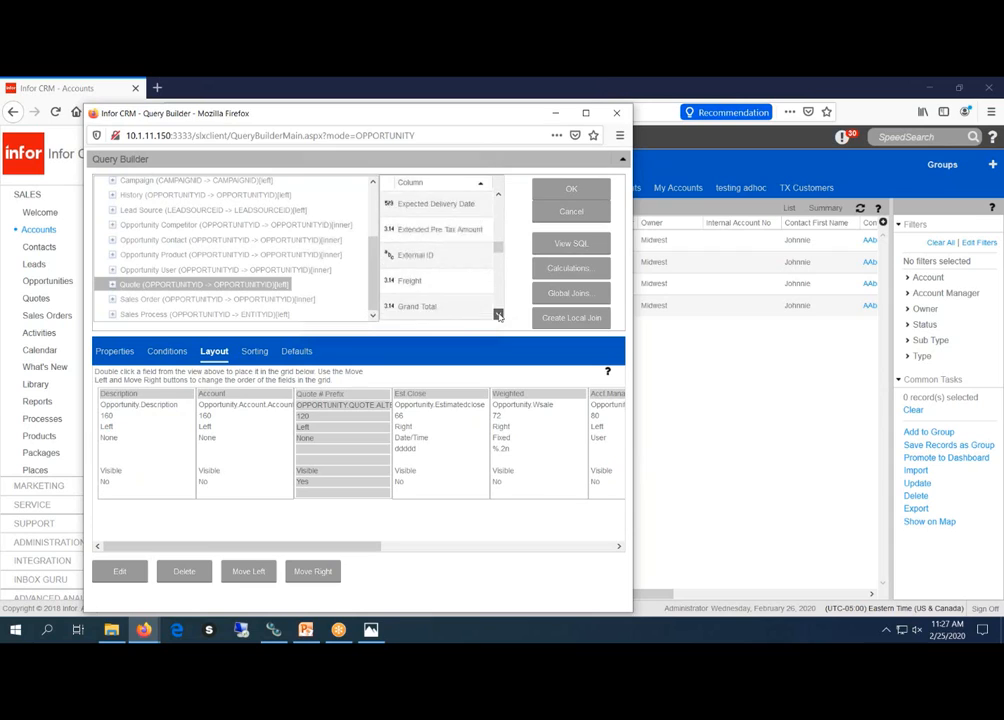
left_click(498, 315)
left_click(498, 315)
left_click(498, 315)
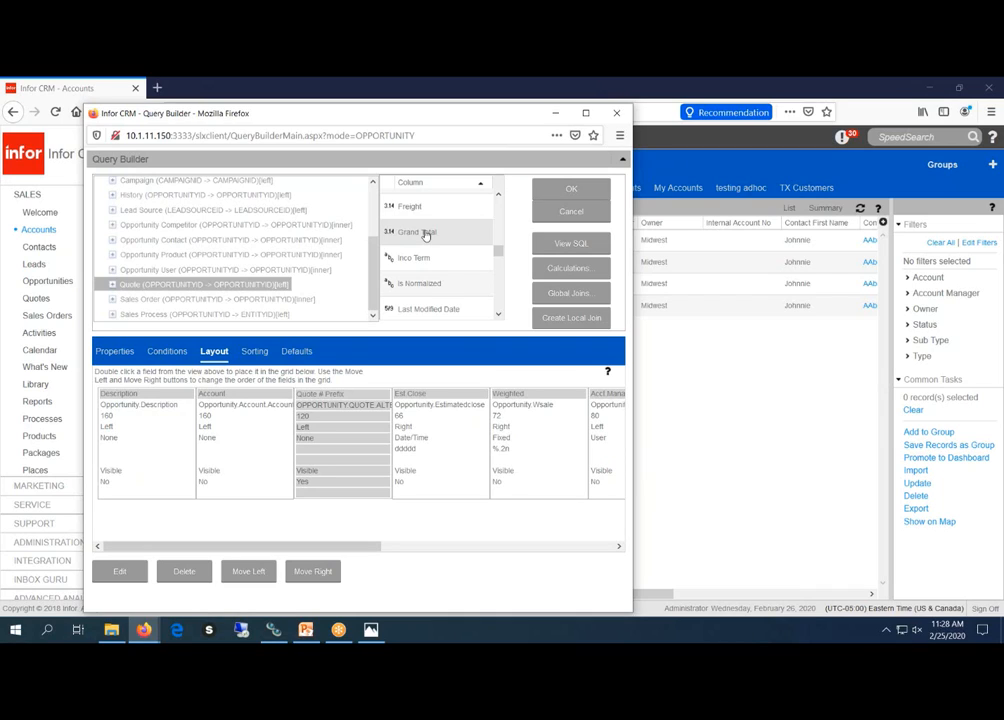
double_click(426, 234)
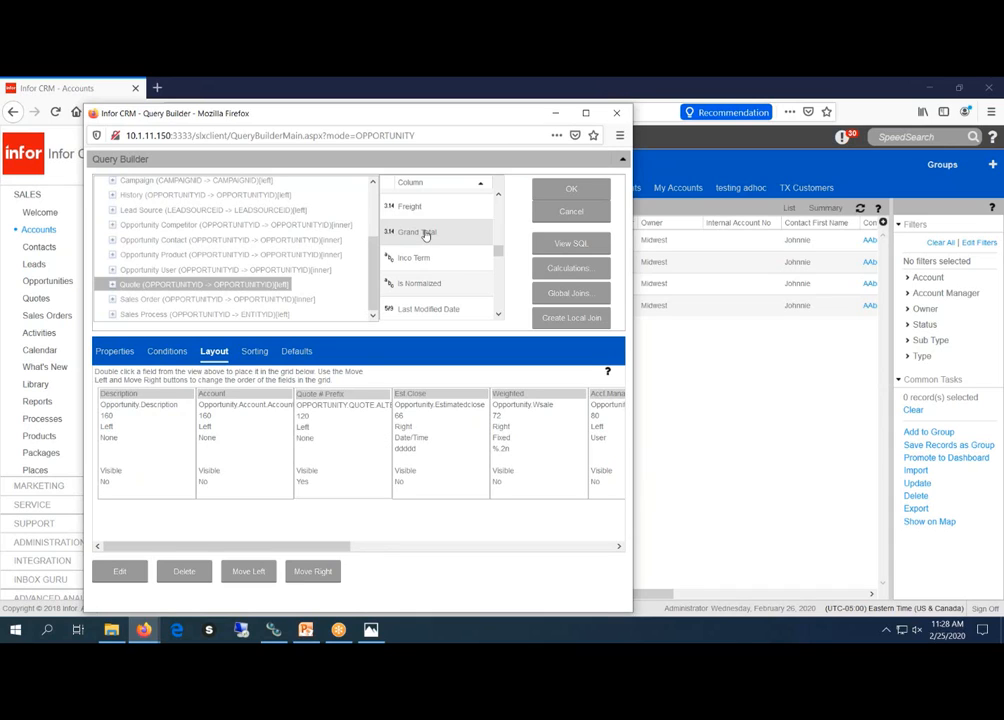
left_click(260, 575)
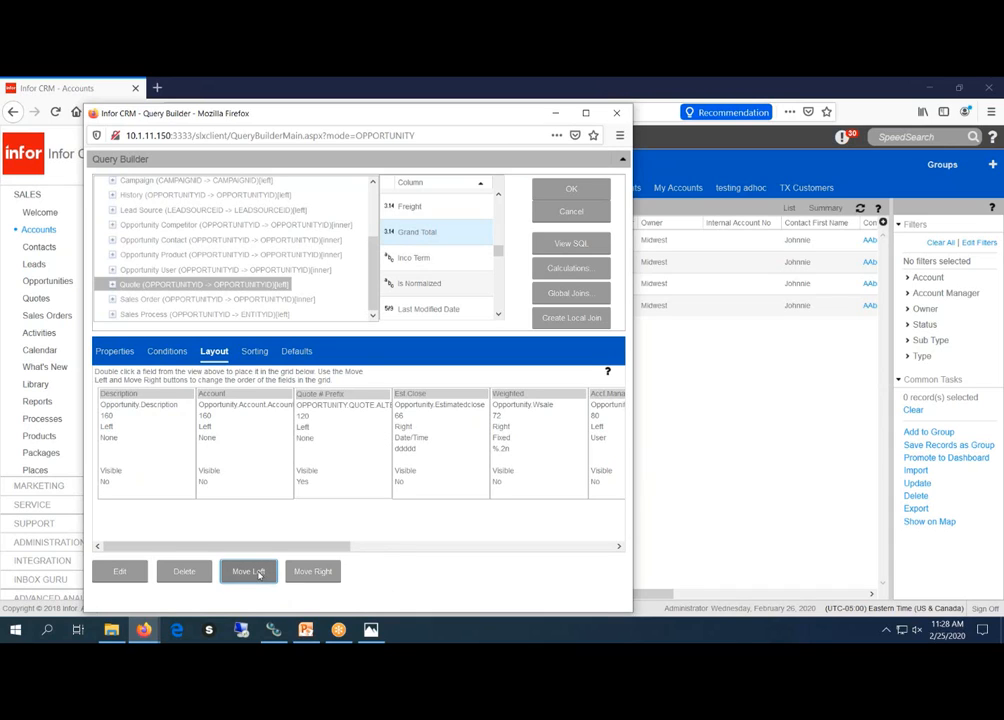
left_click(258, 574)
left_click(258, 574)
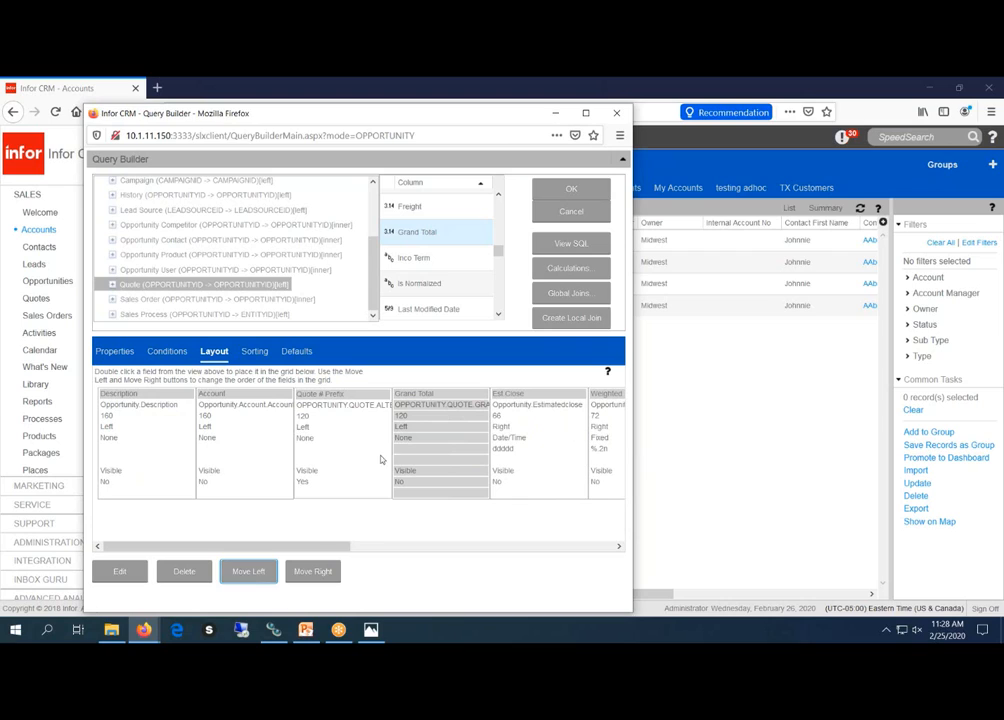
- Delete the Grand Total column from the layout and save the opportunity group
right_click(419, 422)
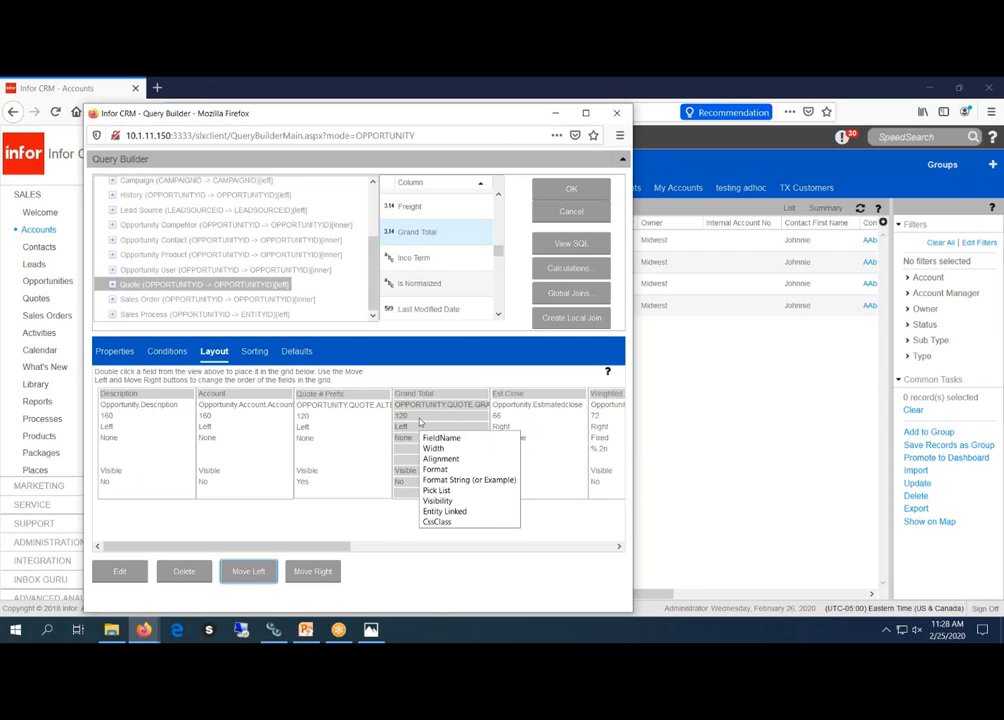
left_click(185, 572)
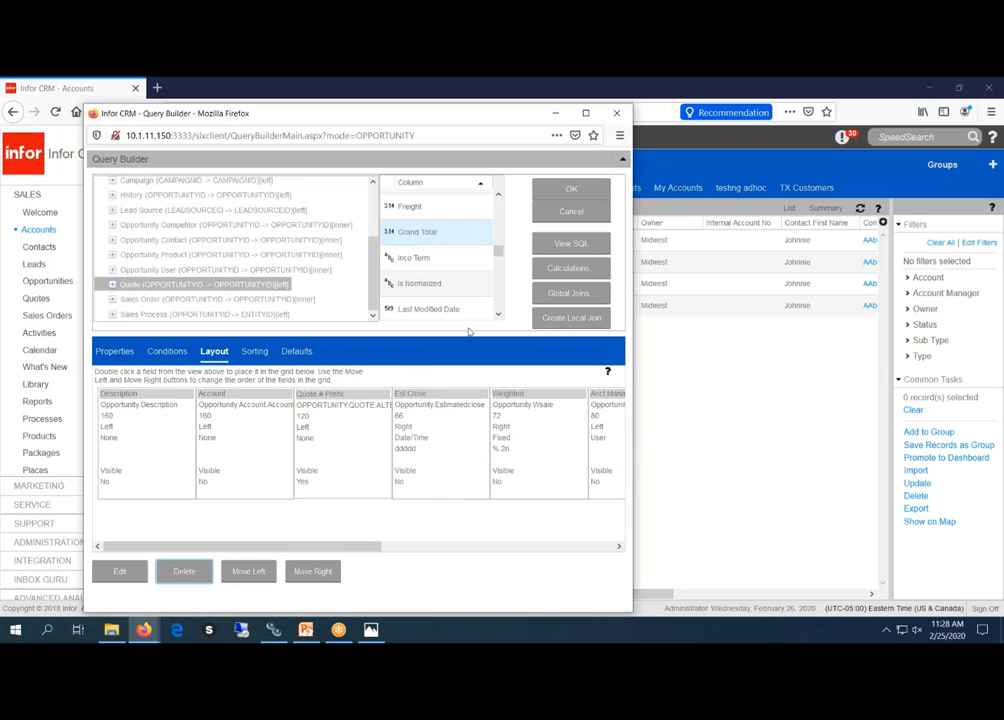
left_click(497, 316)
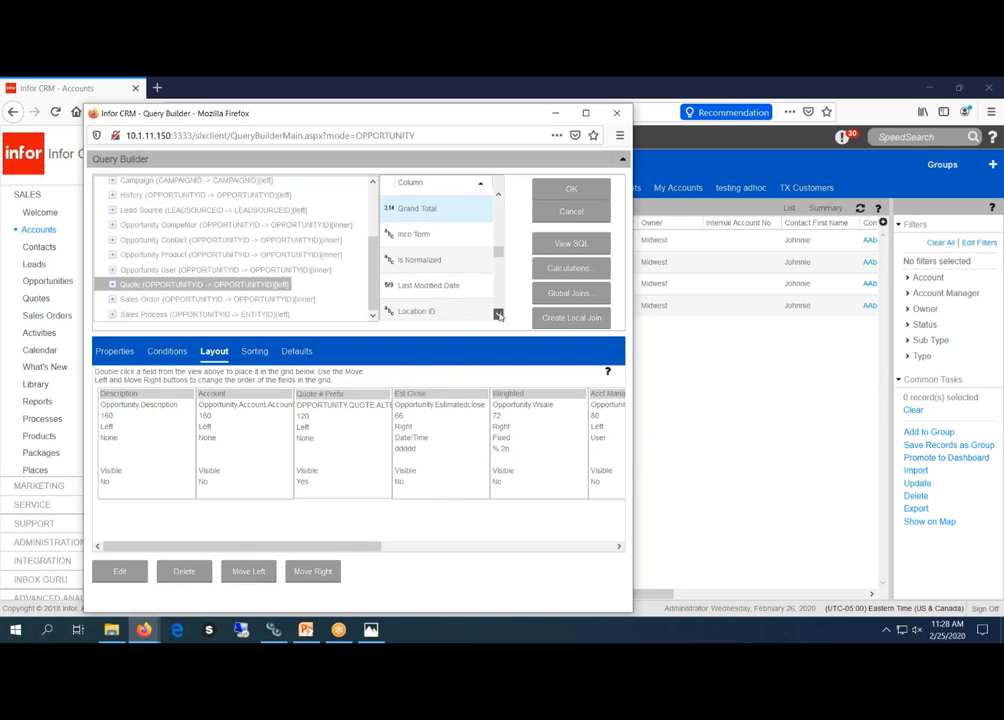
left_click(497, 316)
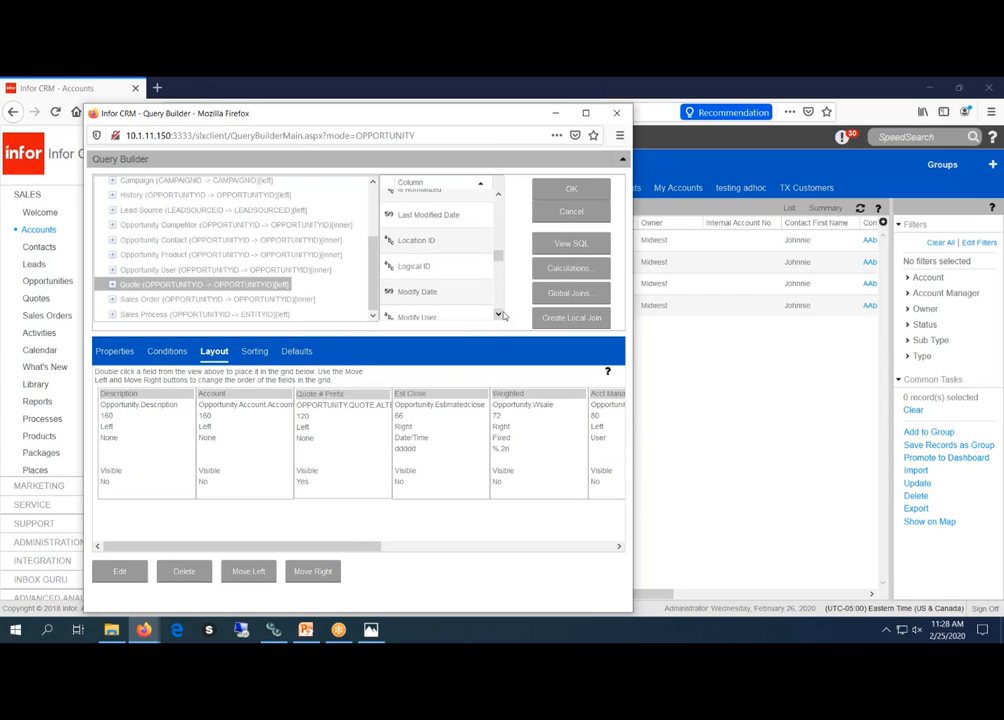
left_click(571, 189)
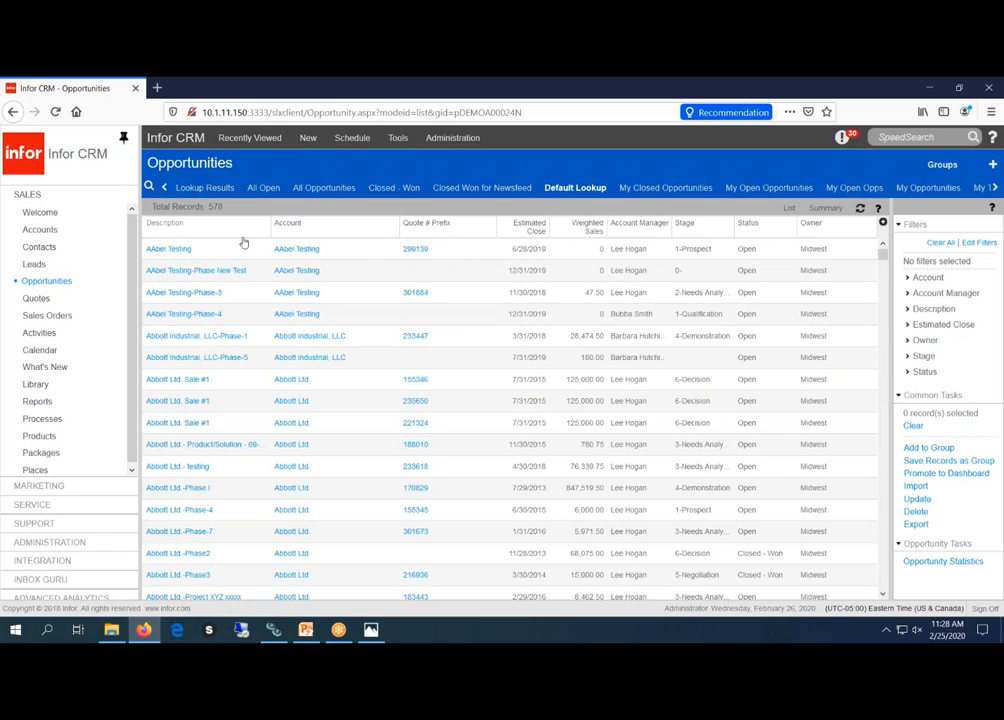
- Open the opportunity lookup, examine which fields it offers to look up by, and close it
left_click(149, 187)
left_click(433, 368)
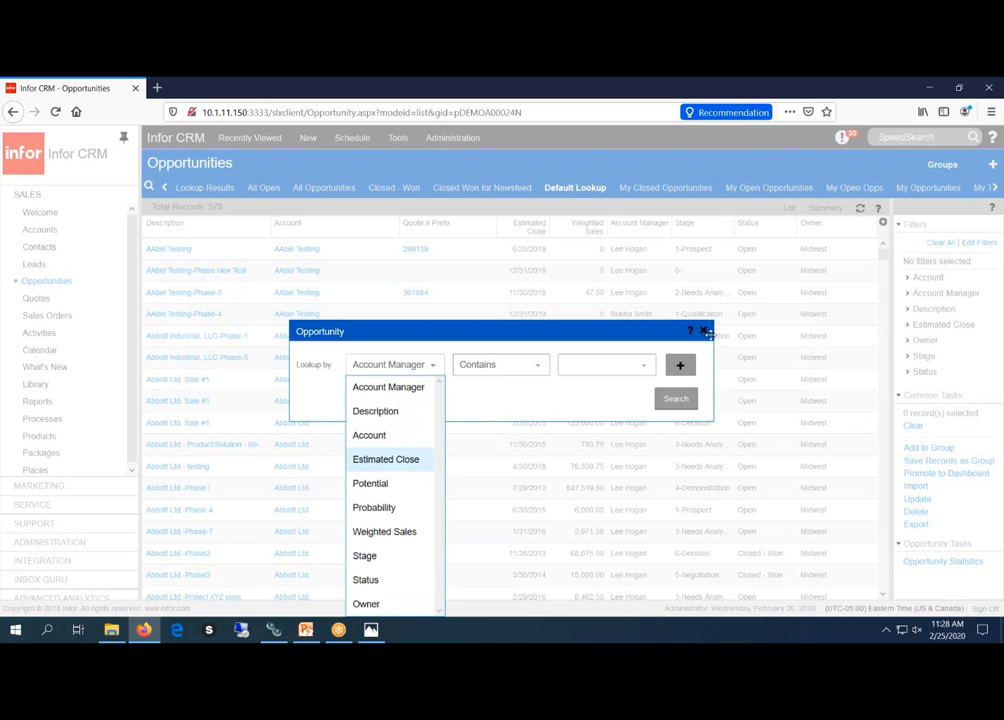
left_click(704, 331)
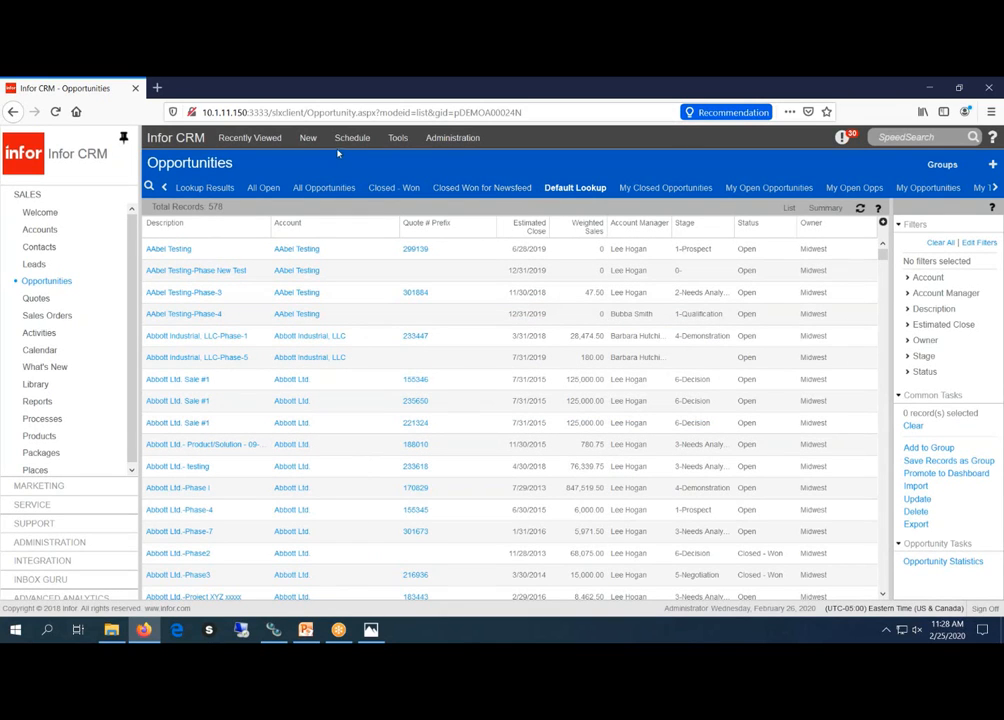
- Open the user's group options and choose Opportunity as the main view
left_click(399, 140)
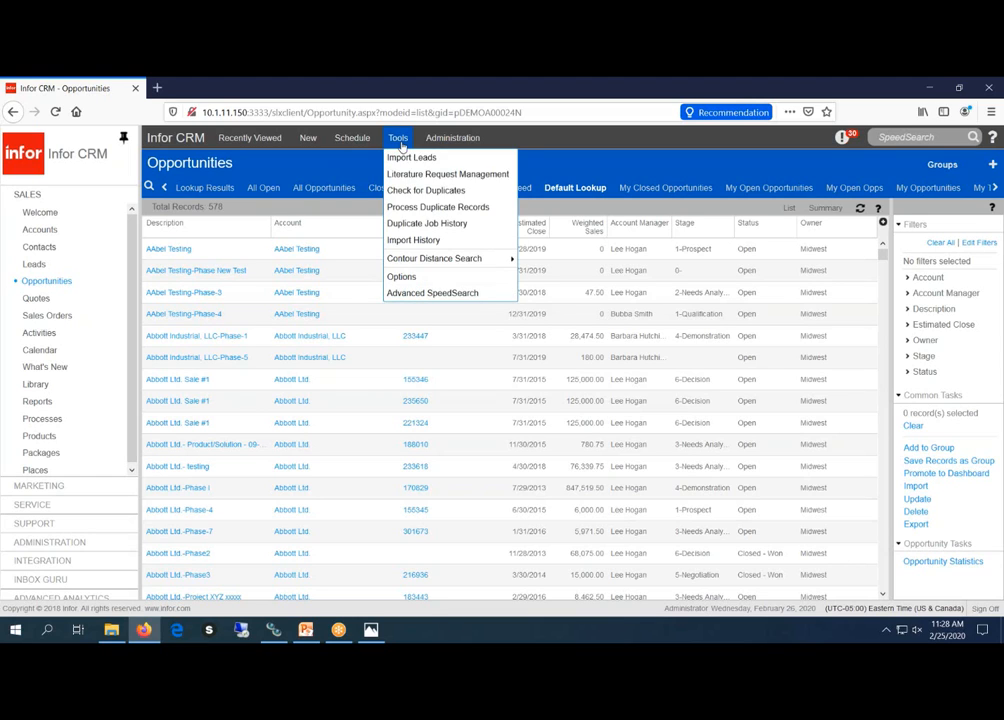
left_click(432, 276)
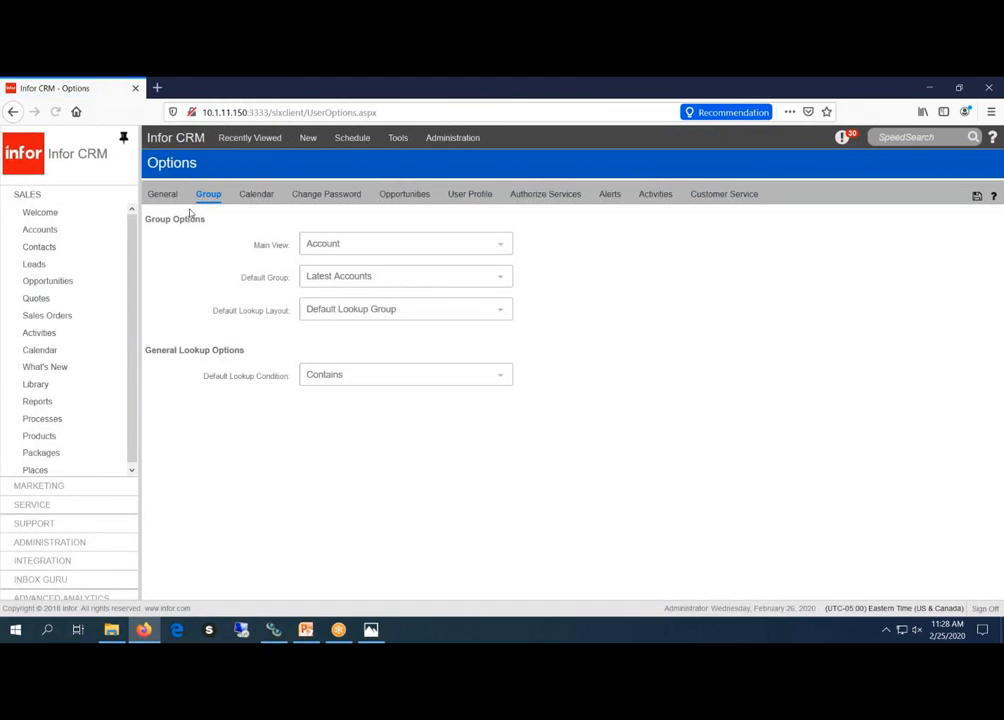
left_click_drag(263, 246, 300, 247)
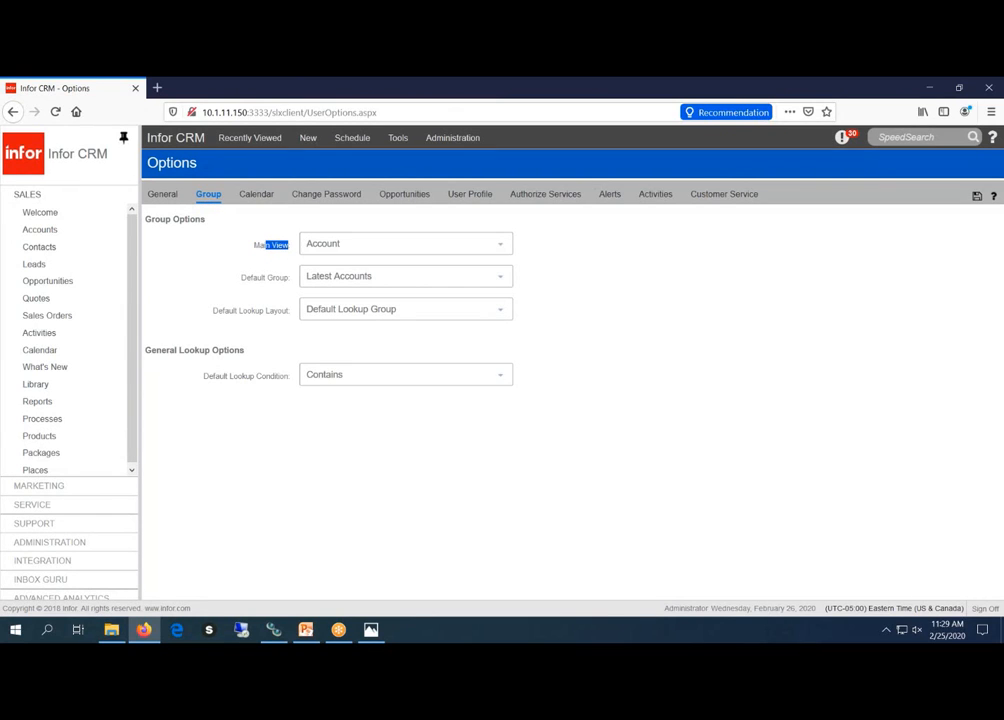
left_click(502, 246)
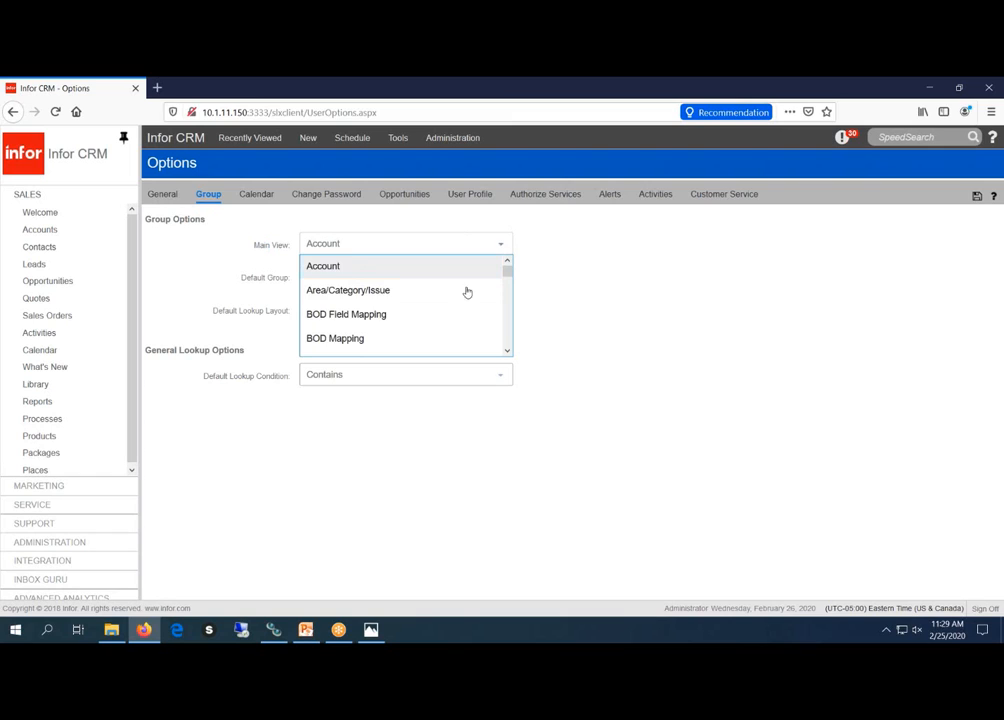
scroll(455, 303, "down", 5)
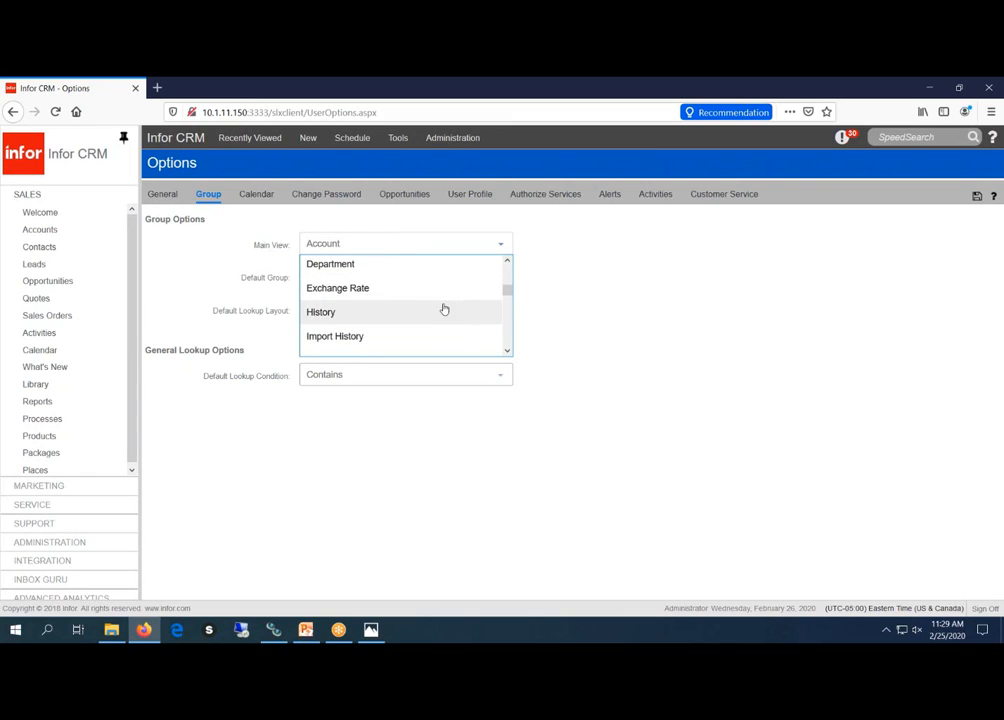
scroll(446, 308, "down", 3)
scroll(448, 306, "down", 2)
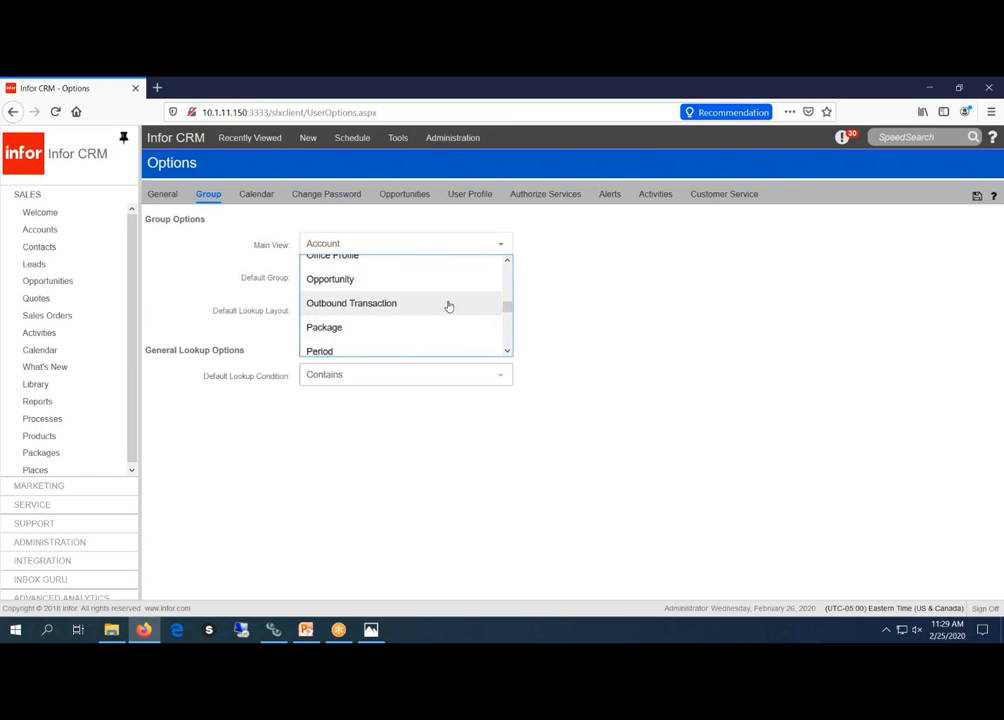
left_click(417, 286)
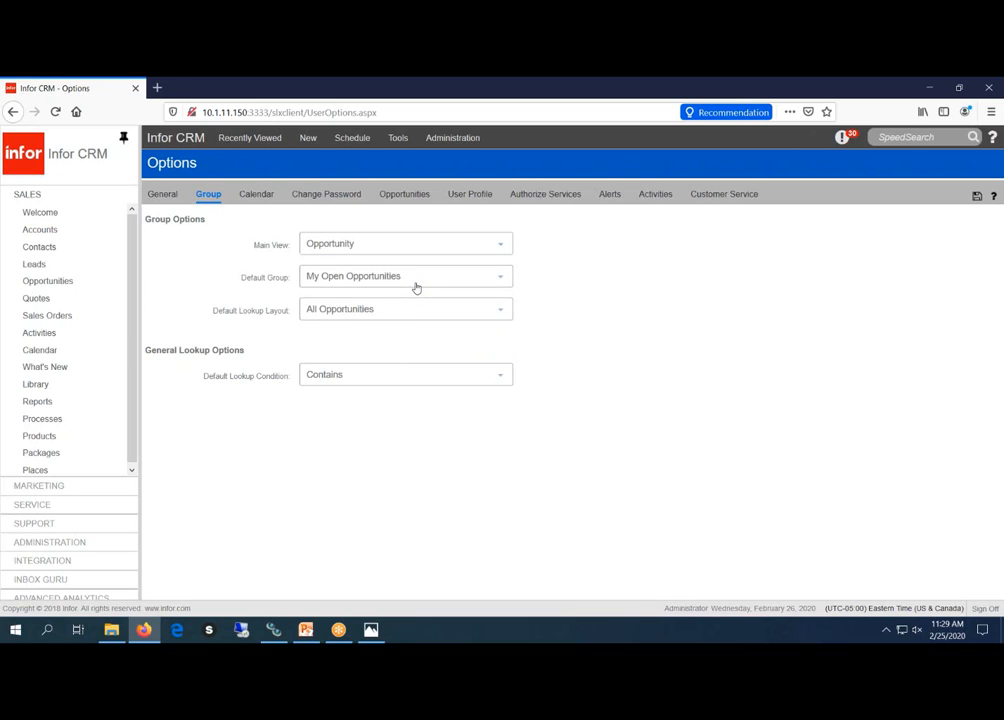
- Set the Opportunity view's default lookup layout to Default Lookup and save the options
left_click(334, 316)
scroll(361, 366, "down", 3)
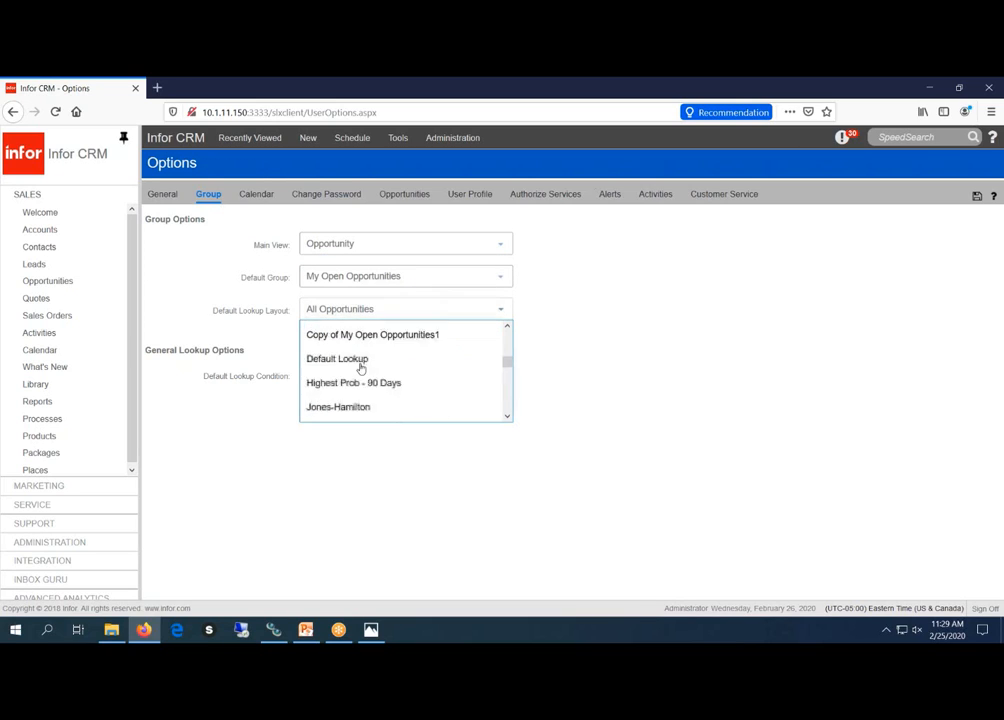
left_click(362, 340)
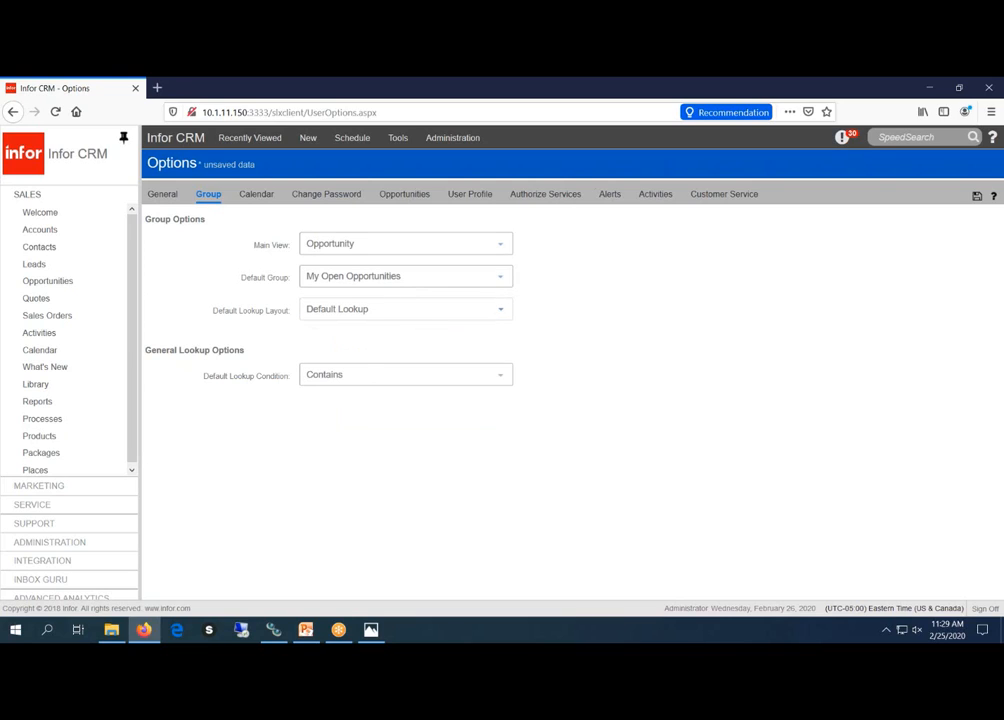
left_click(977, 199)
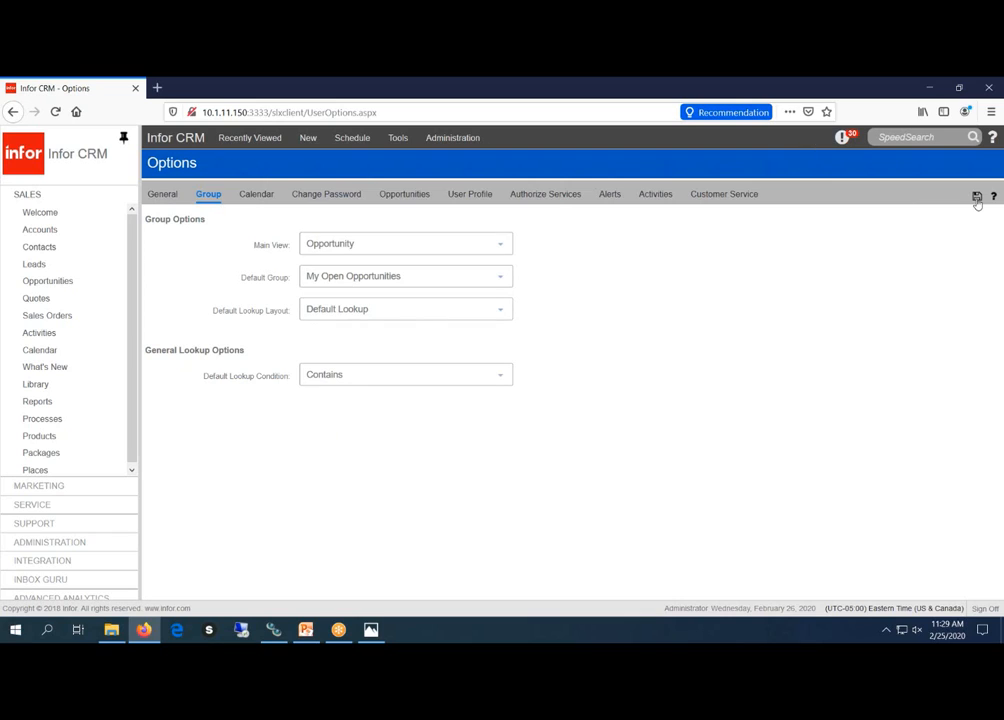
- Check the opportunity lookup's field choices against the Default Lookup layout and close the lookup
left_click(88, 288)
left_click(435, 366)
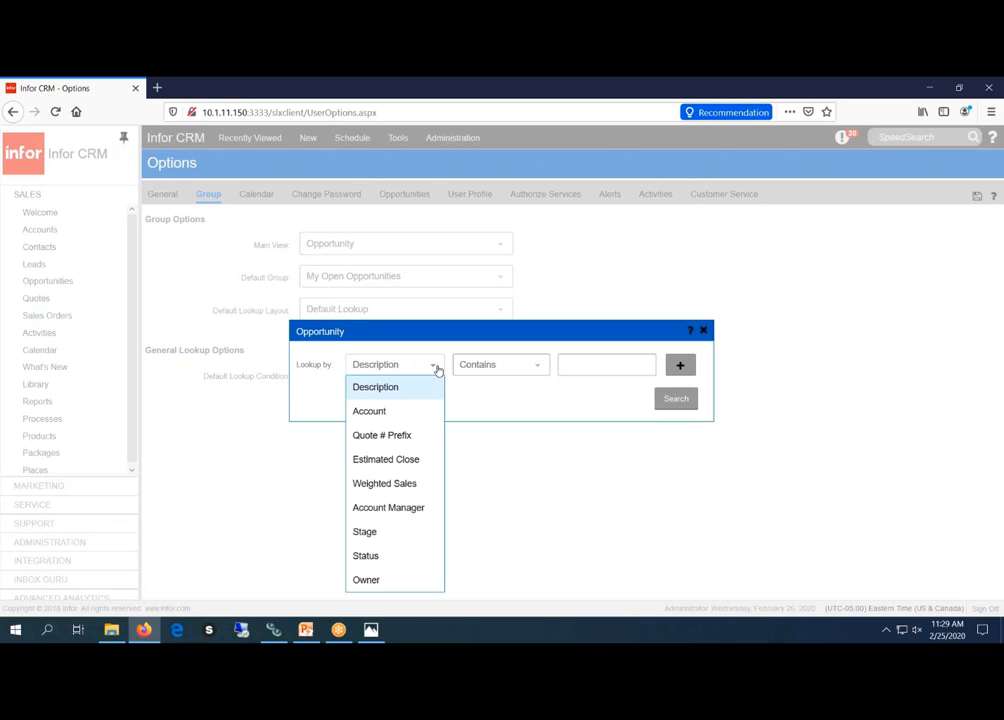
left_click(702, 331)
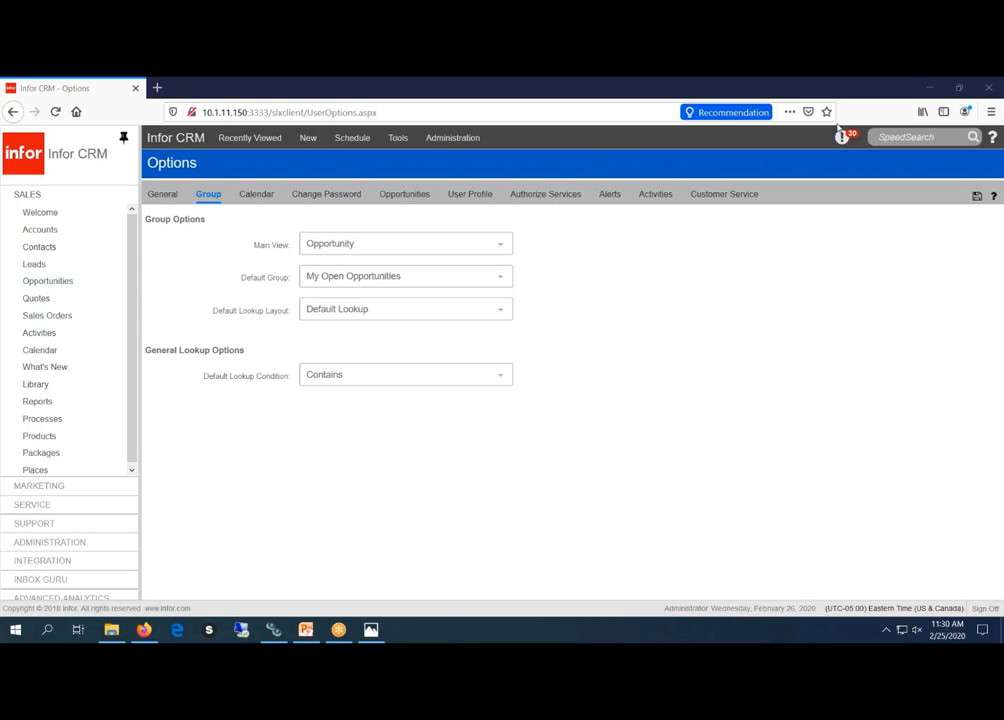
- Run a SpeedSearch for "test" across the CRM records
left_click(918, 137)
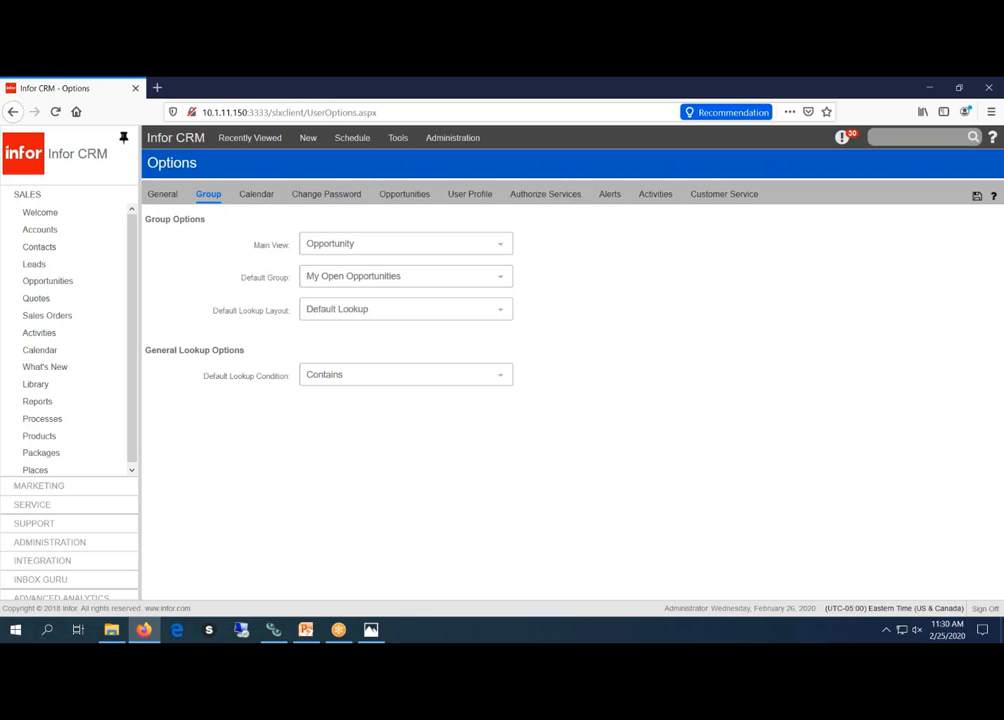
left_click(909, 138)
type("test")
left_click(975, 139)
left_click(973, 138)
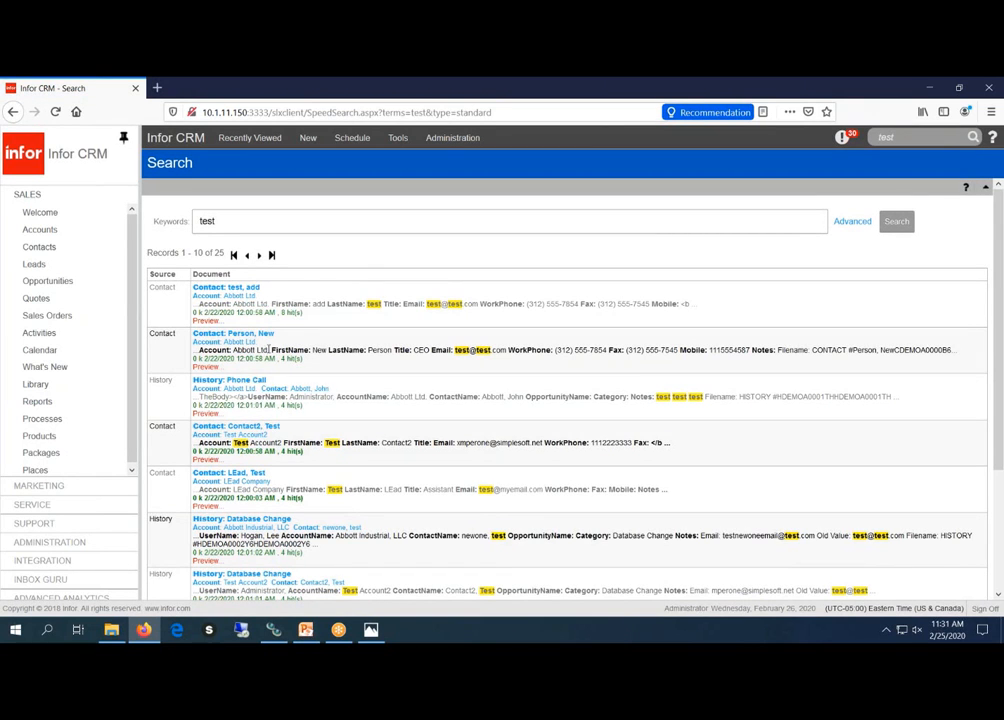
- Examine the source type of each record on the first page of search results
left_click_drag(221, 220, 192, 221)
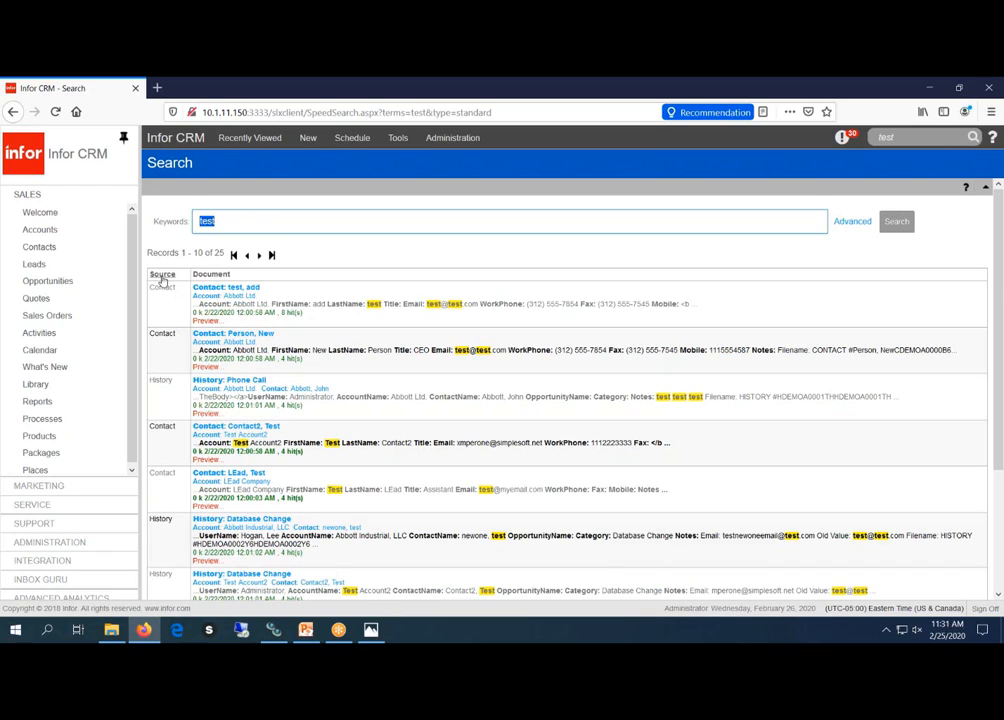
left_click_drag(182, 274, 148, 283)
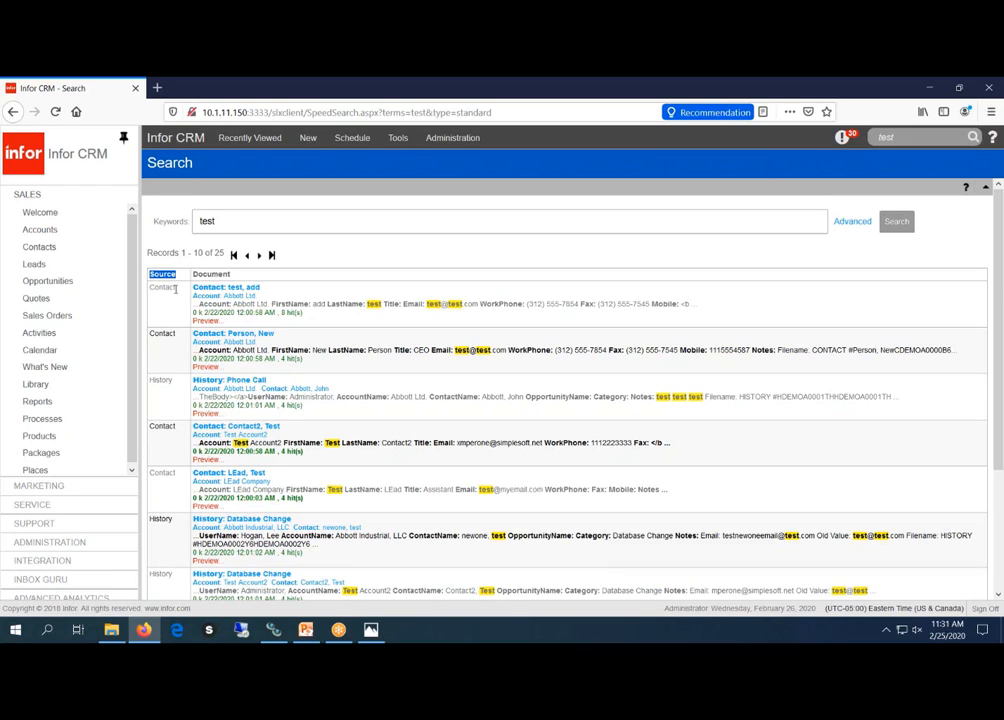
double_click(172, 288)
double_click(165, 334)
double_click(153, 381)
scroll(168, 400, "down", 3)
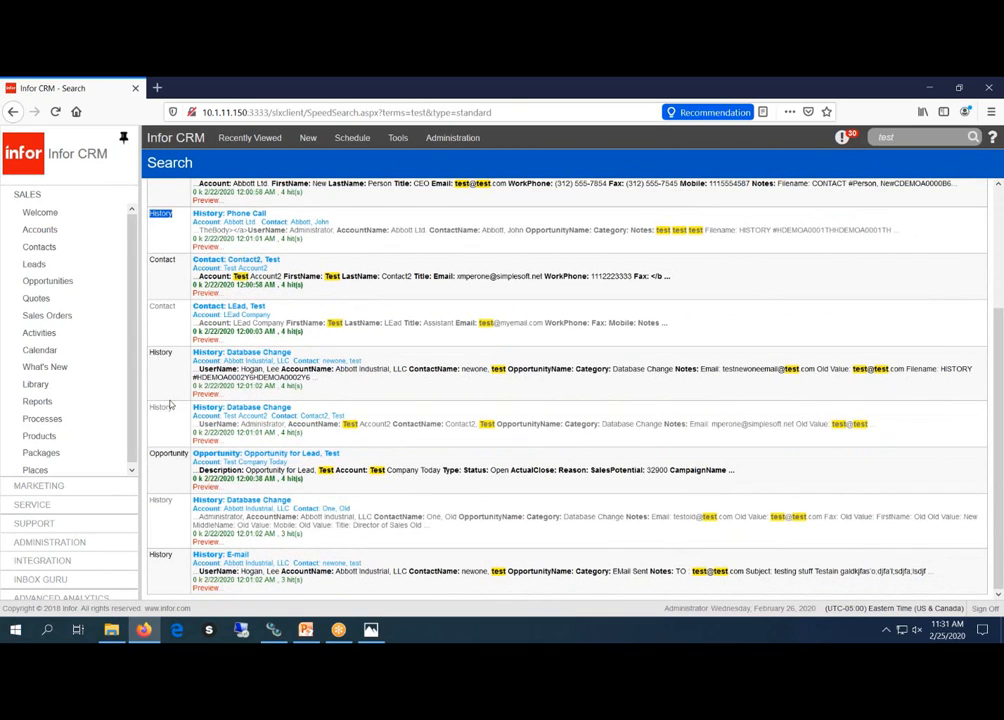
double_click(182, 453)
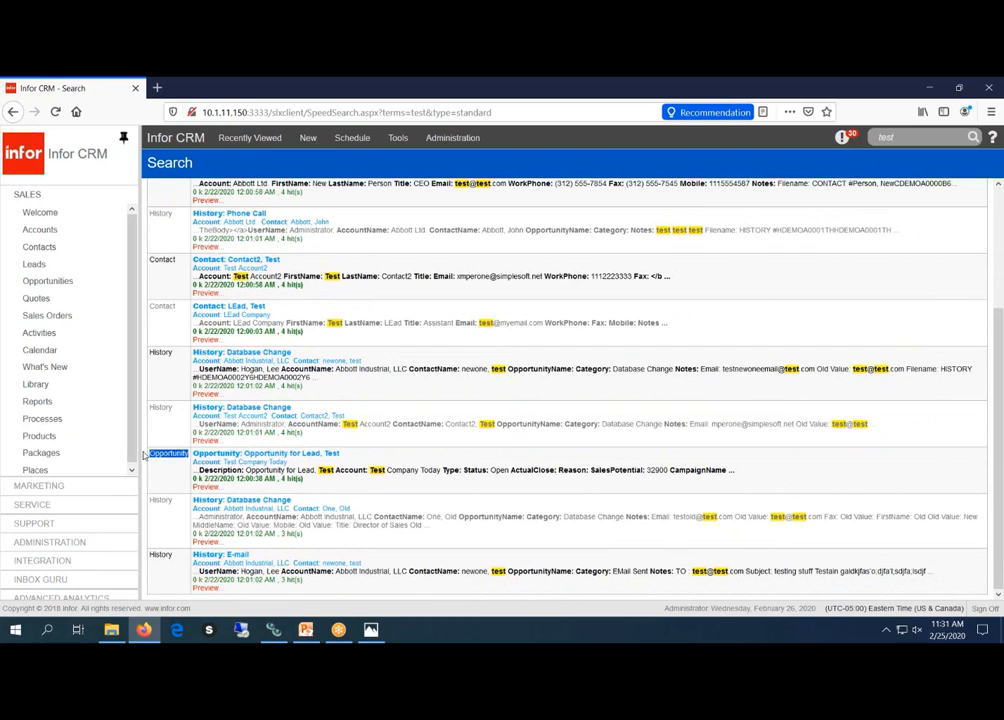
double_click(160, 500)
scroll(268, 449, "up", 3)
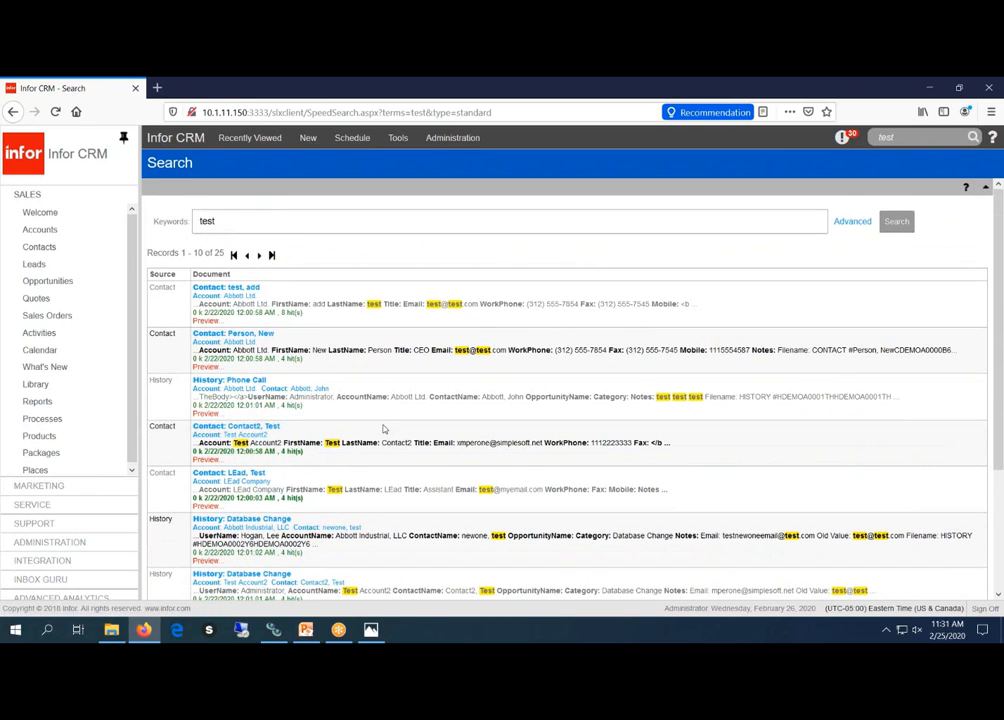
- Page through the remaining search results and review the records on each page
left_click(259, 256)
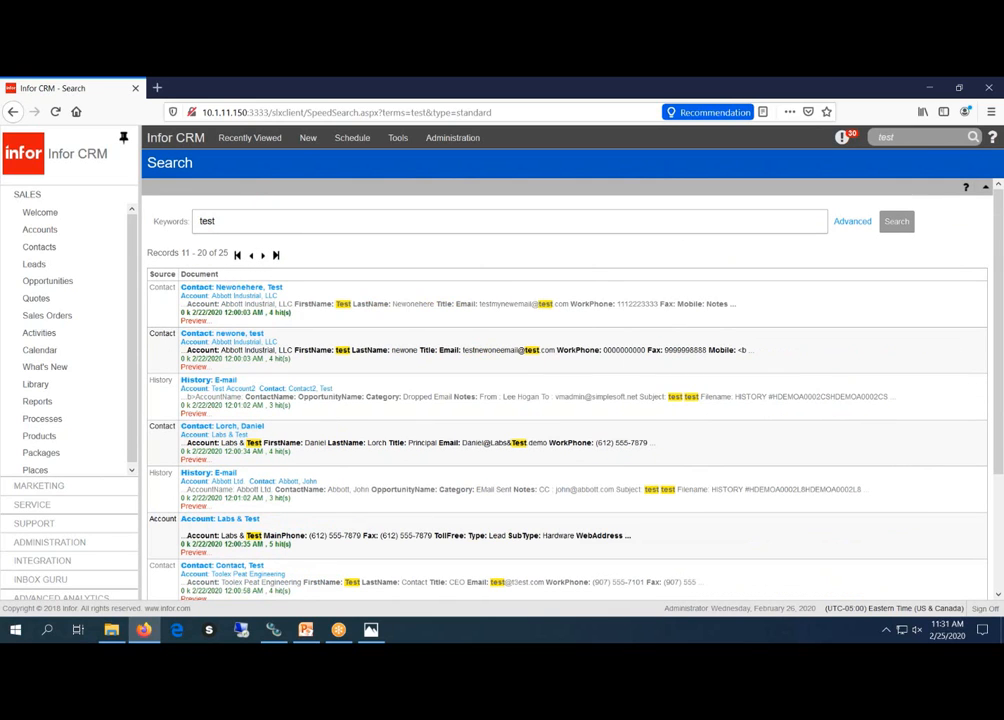
scroll(262, 275, "down", 3)
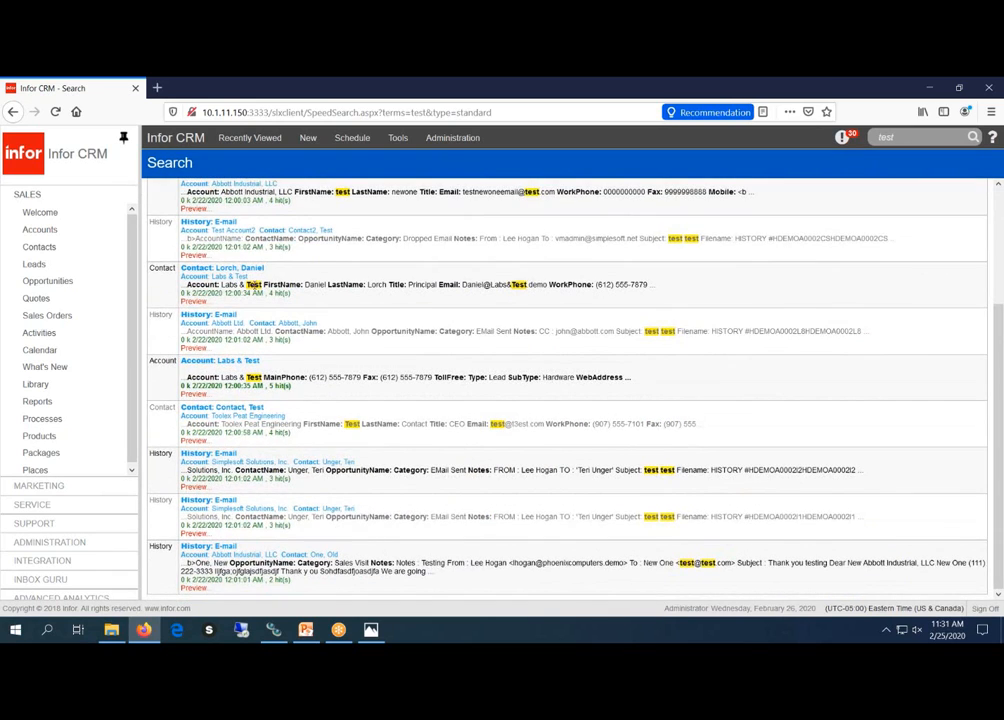
scroll(258, 286, "up", 3)
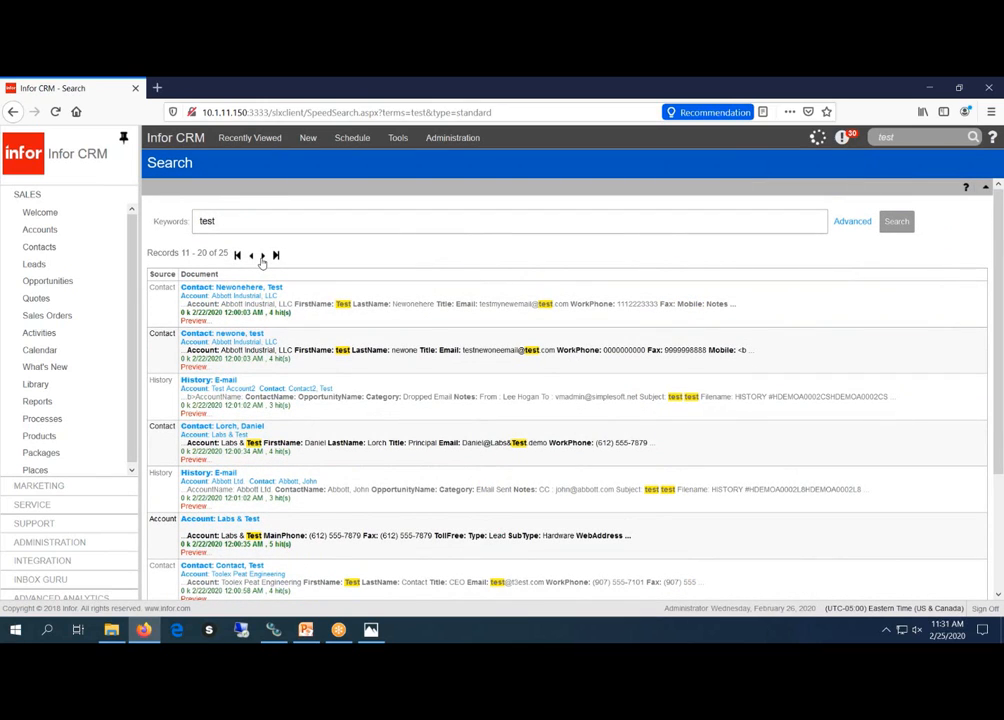
left_click(262, 256)
scroll(262, 258, "down", 5)
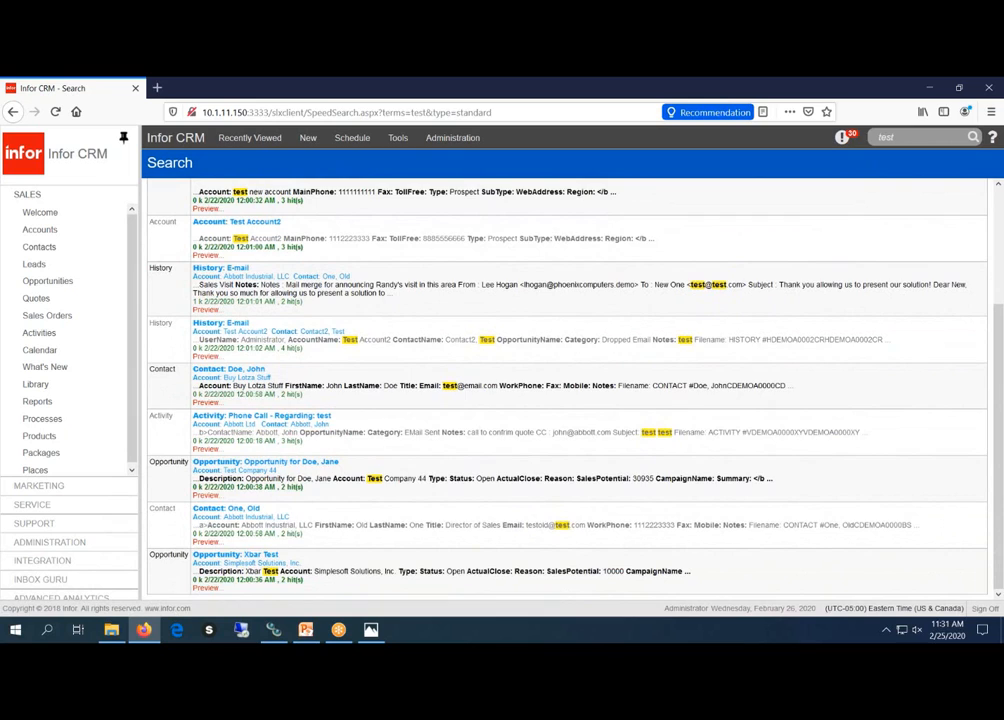
scroll(567, 390, "up", 5)
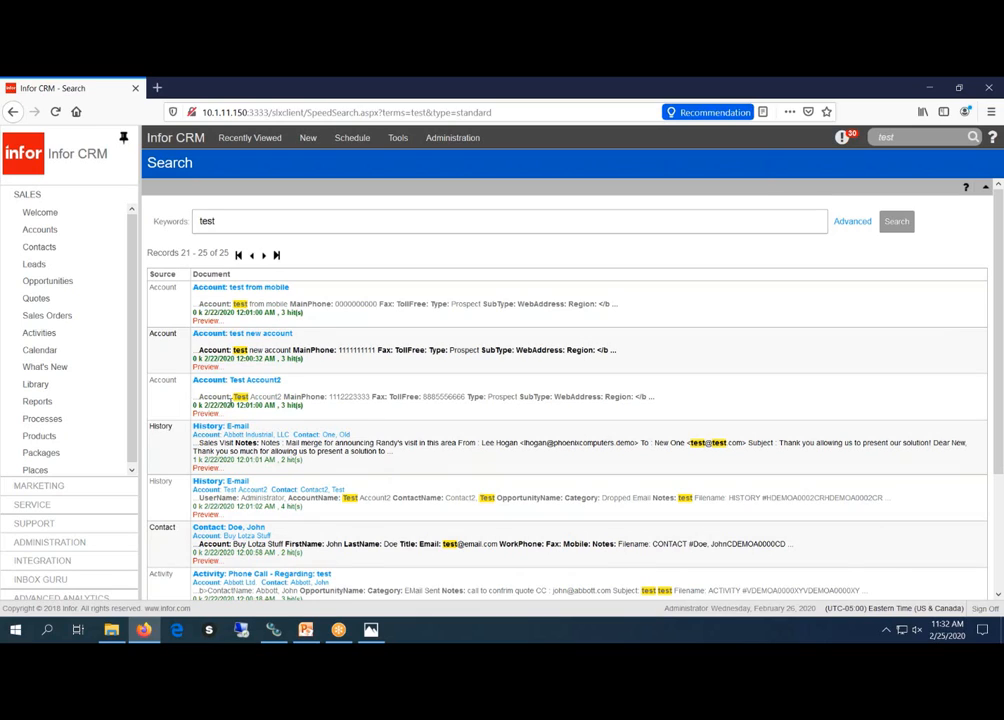
- Show the advanced search options and review the choices for maximum results, keeping Top 25
left_click(851, 222)
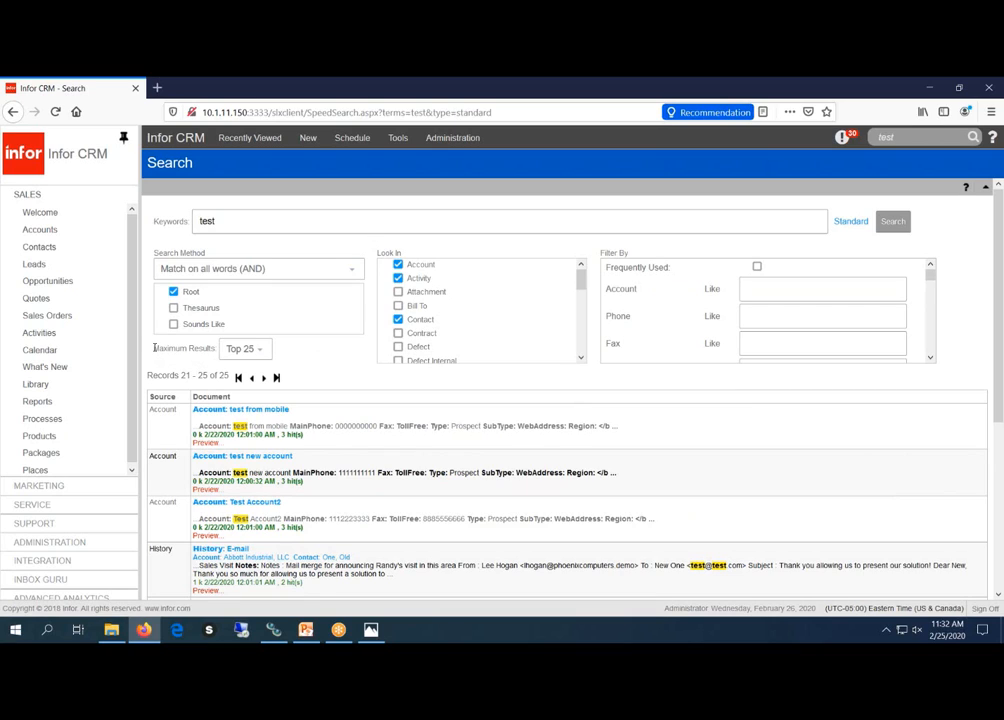
left_click_drag(155, 348, 215, 349)
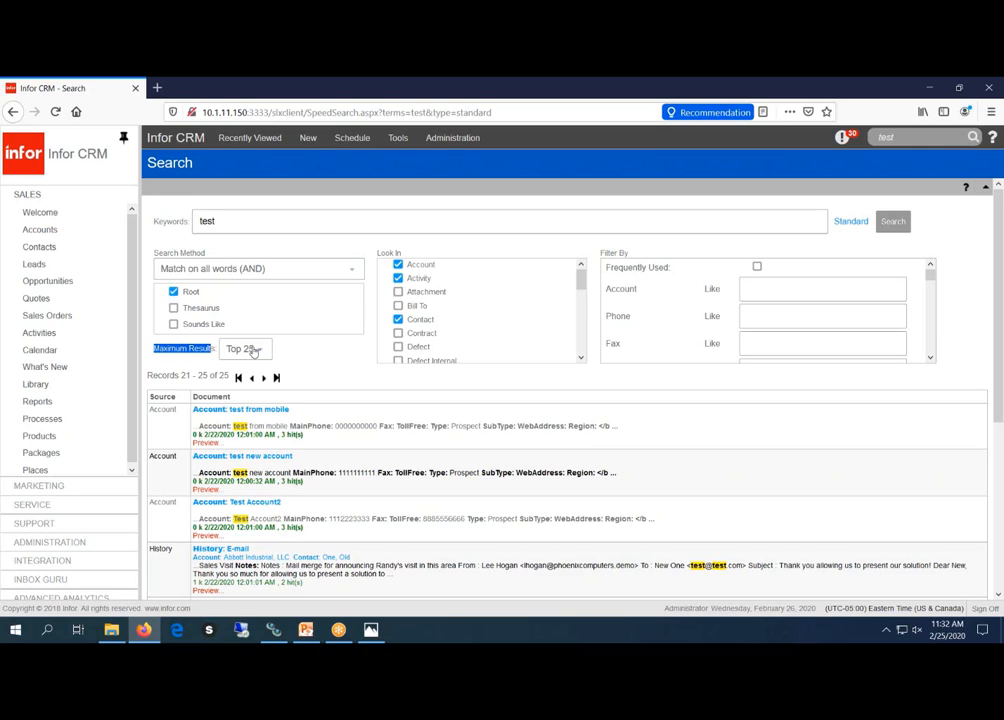
left_click(257, 351)
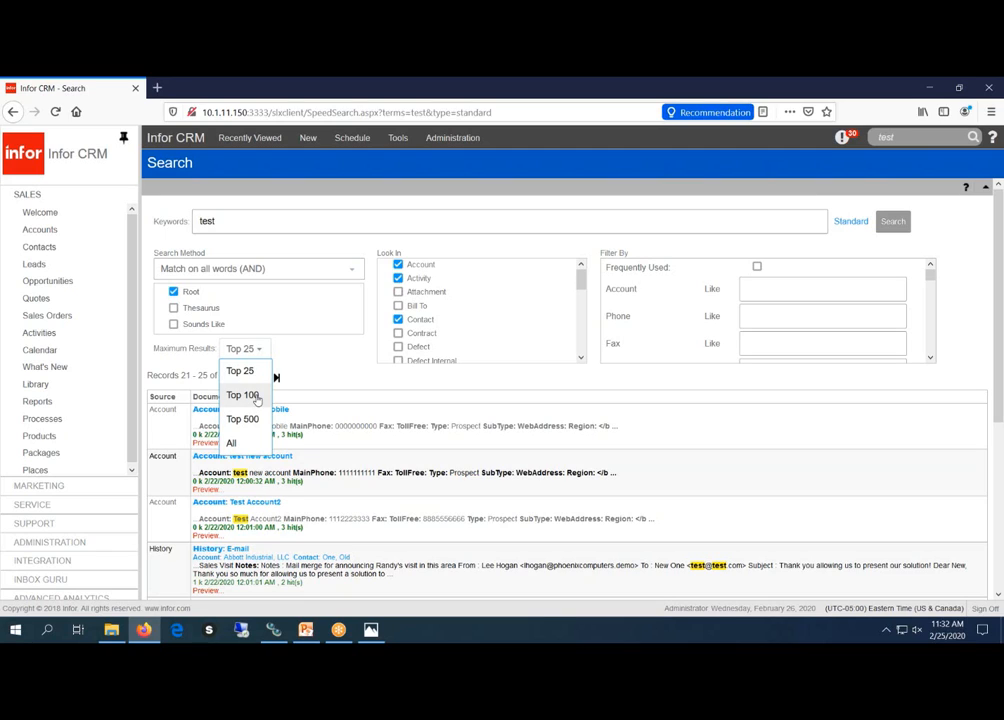
left_click(324, 362)
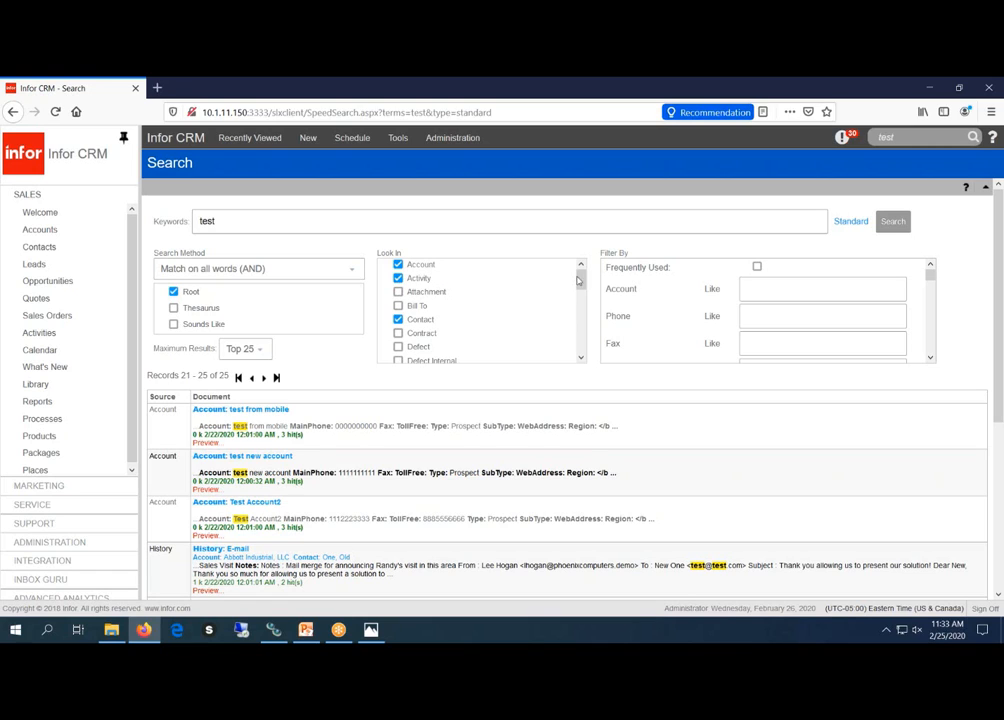
- Include attachments in the record types to look in, and review the rest of the list
mouse_move(582, 279)
left_mouse_down()
mouse_move(590, 323)
mouse_move(582, 268)
left_mouse_up()
left_click(398, 292)
left_click_drag(582, 279, 583, 288)
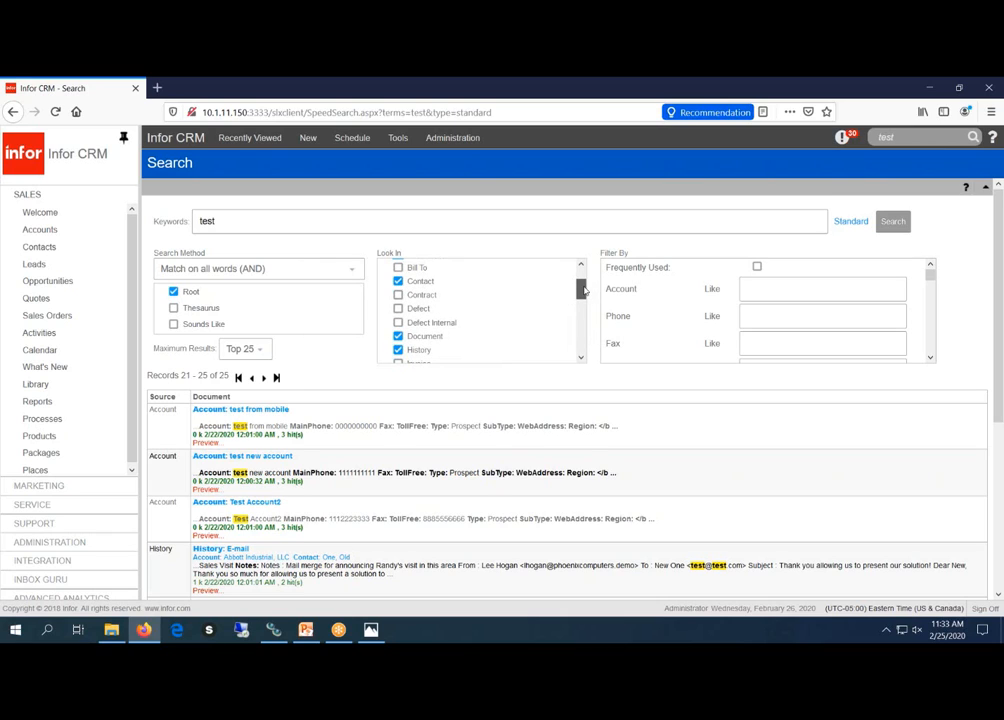
mouse_move(585, 290)
left_mouse_down()
mouse_move(586, 298)
mouse_move(587, 287)
left_mouse_up()
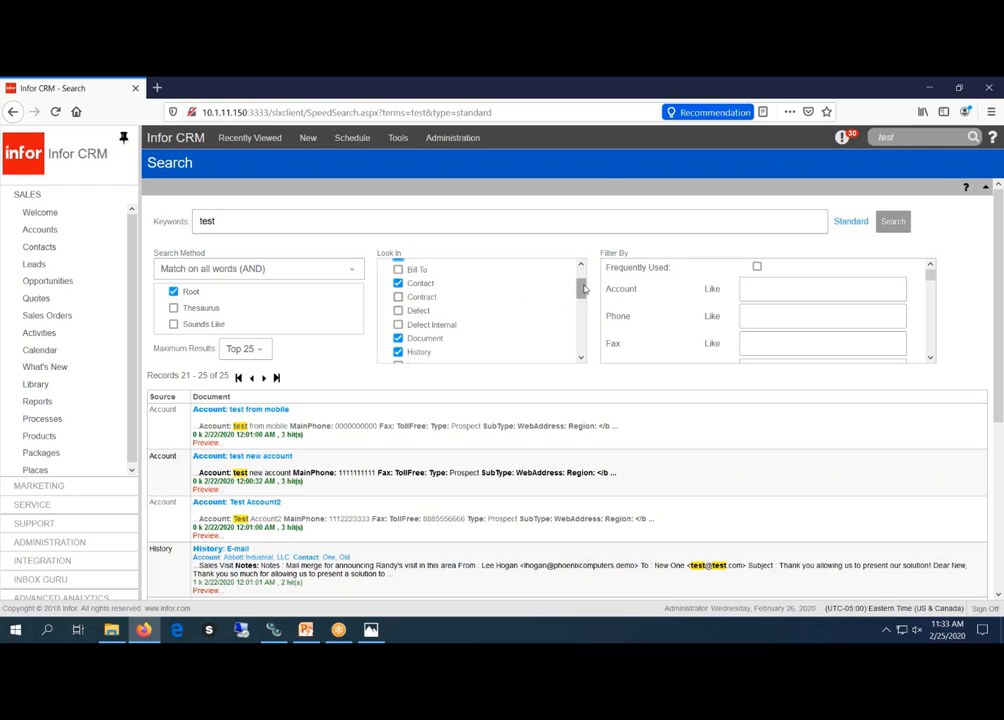
left_click_drag(581, 290, 584, 346)
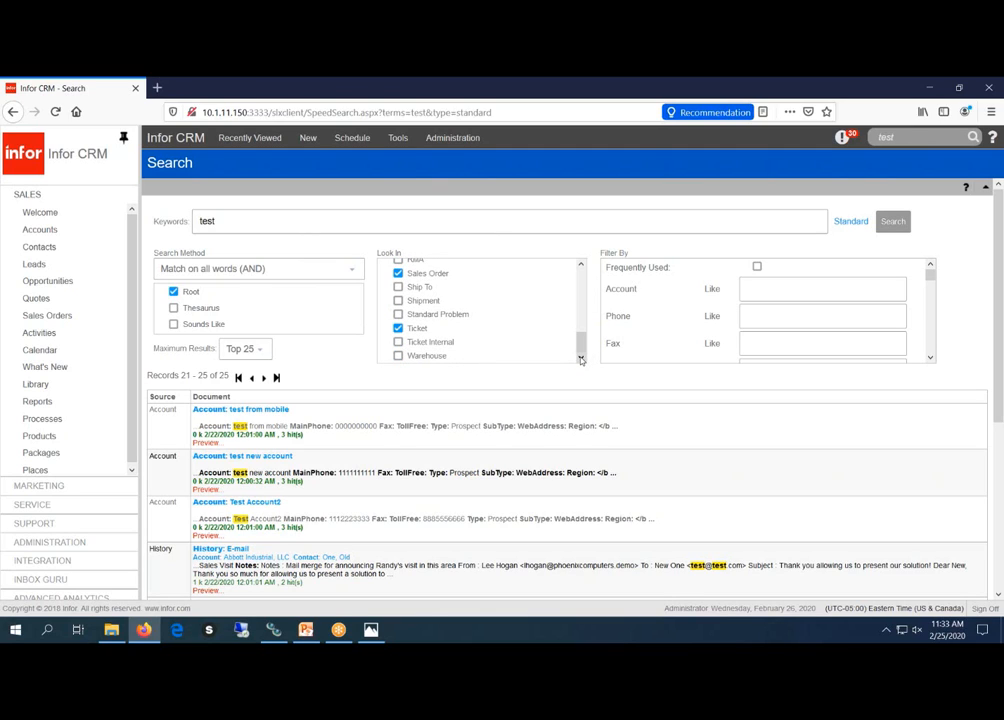
left_click_drag(582, 346, 578, 278)
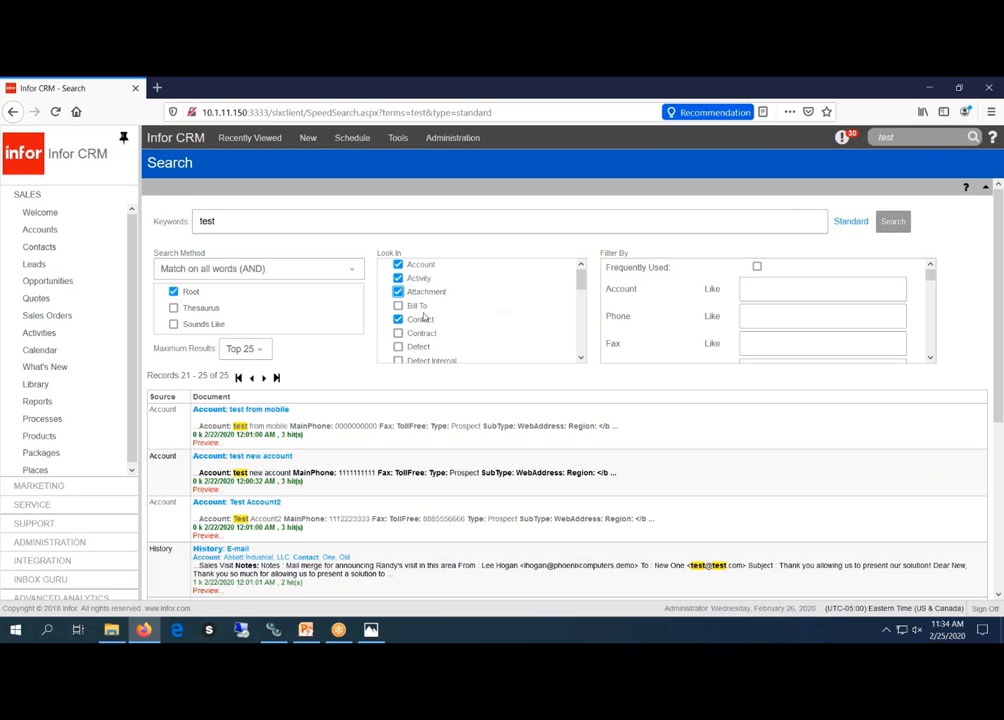
- Enable the Frequently Used filter, set the Account filter to "test", run the search and review the attachment results
left_click_drag(636, 253, 593, 252)
left_click(678, 240)
left_click(756, 290)
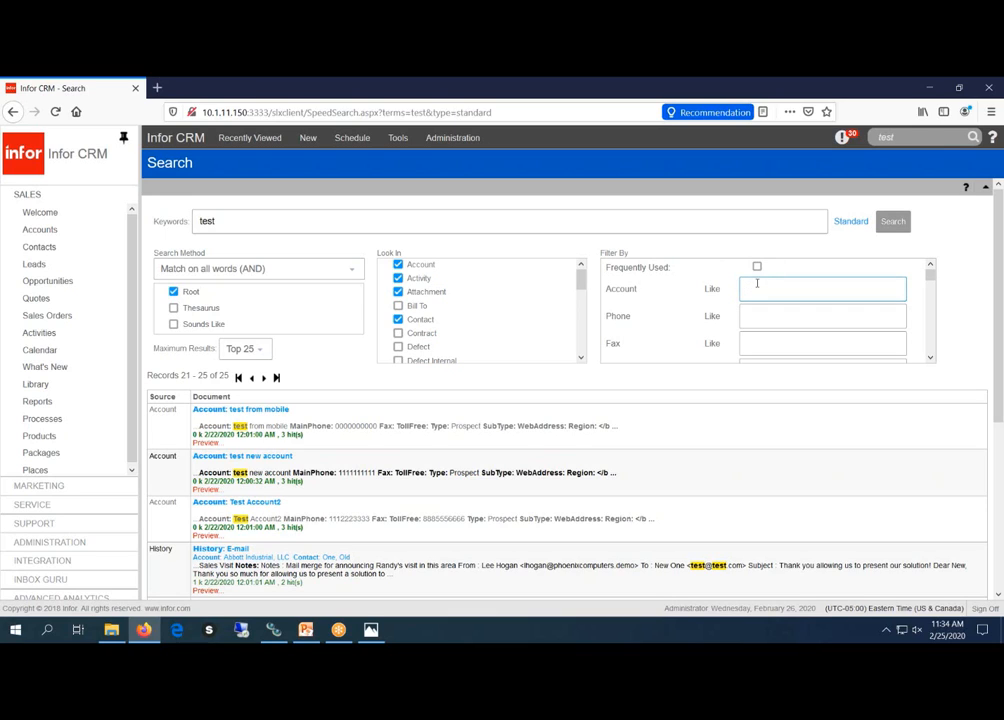
left_click(757, 267)
left_click(756, 286)
type("test")
left_click(893, 221)
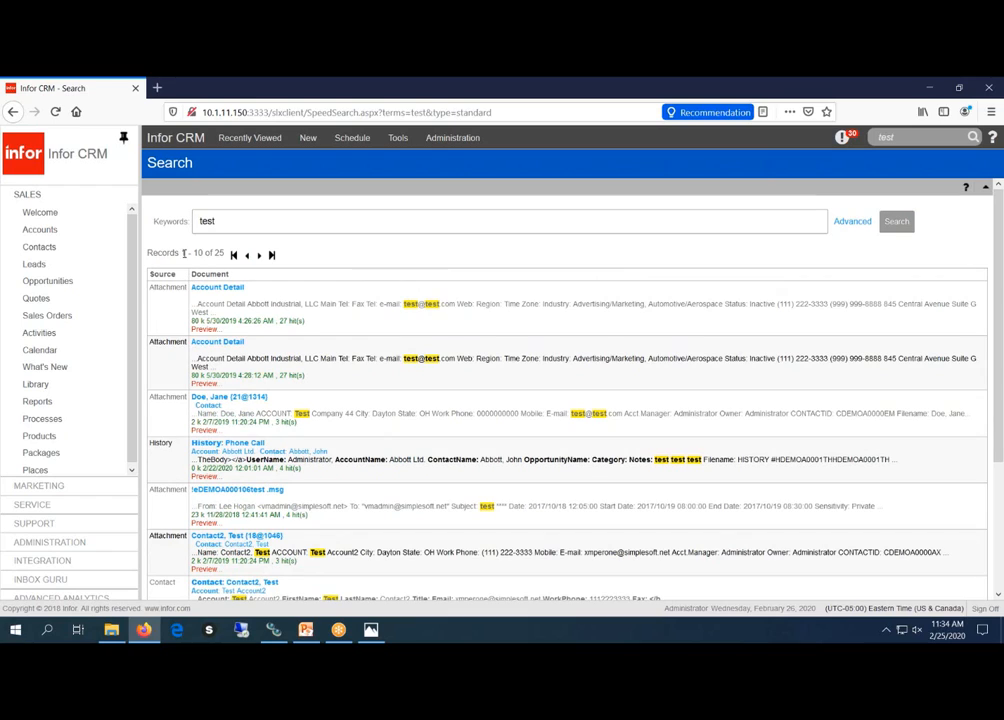
left_click_drag(196, 253, 226, 252)
left_click_drag(440, 303, 392, 304)
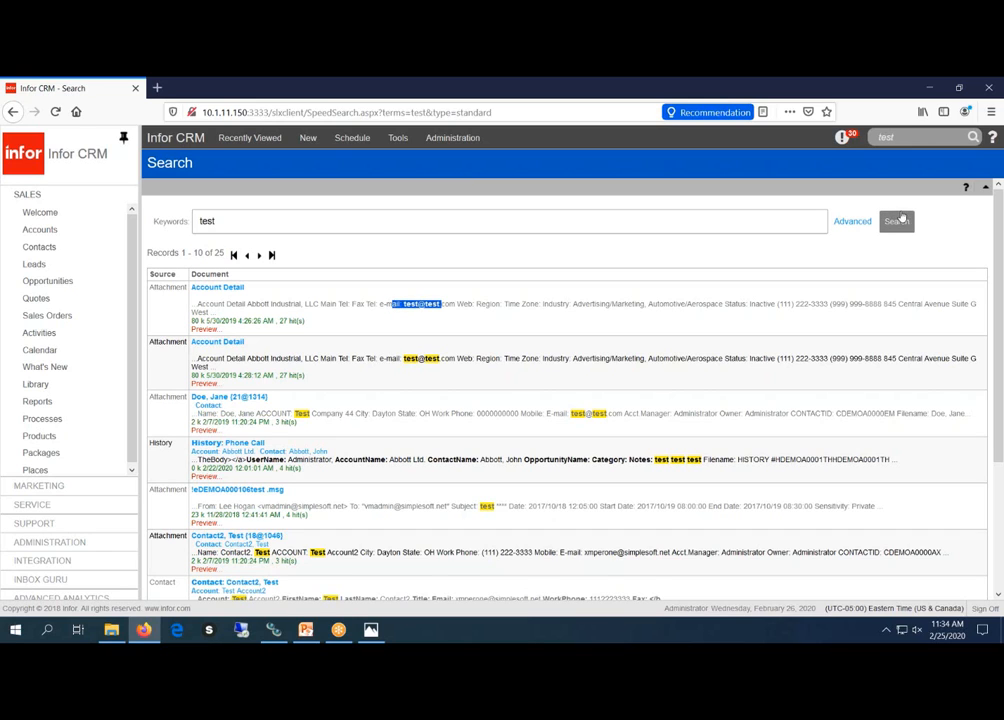
- Reopen the advanced options, turn off the Frequently Used filter and look through the complete list of filter fields
left_click(853, 221)
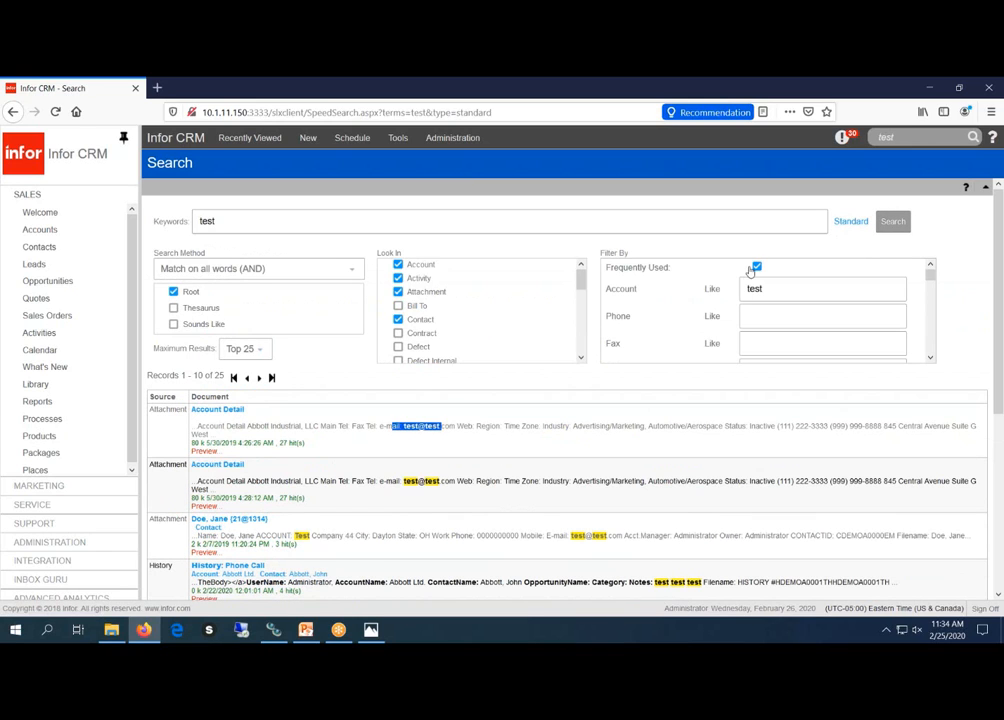
left_click(757, 267)
scroll(713, 314, "down", 3)
scroll(696, 331, "down", 10)
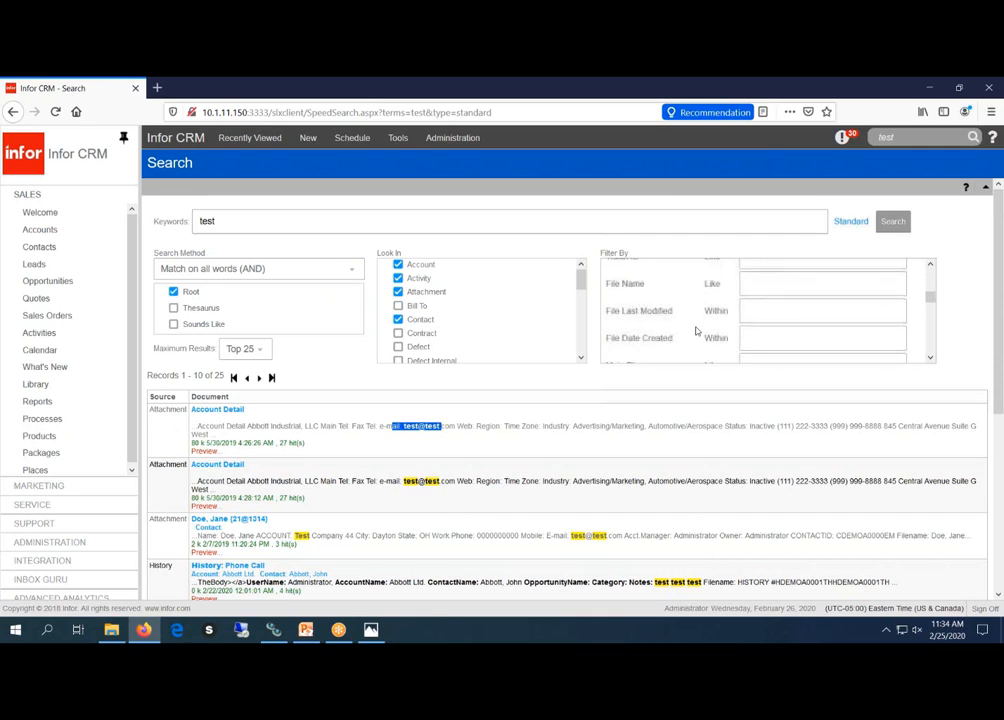
scroll(696, 331, "down", 10)
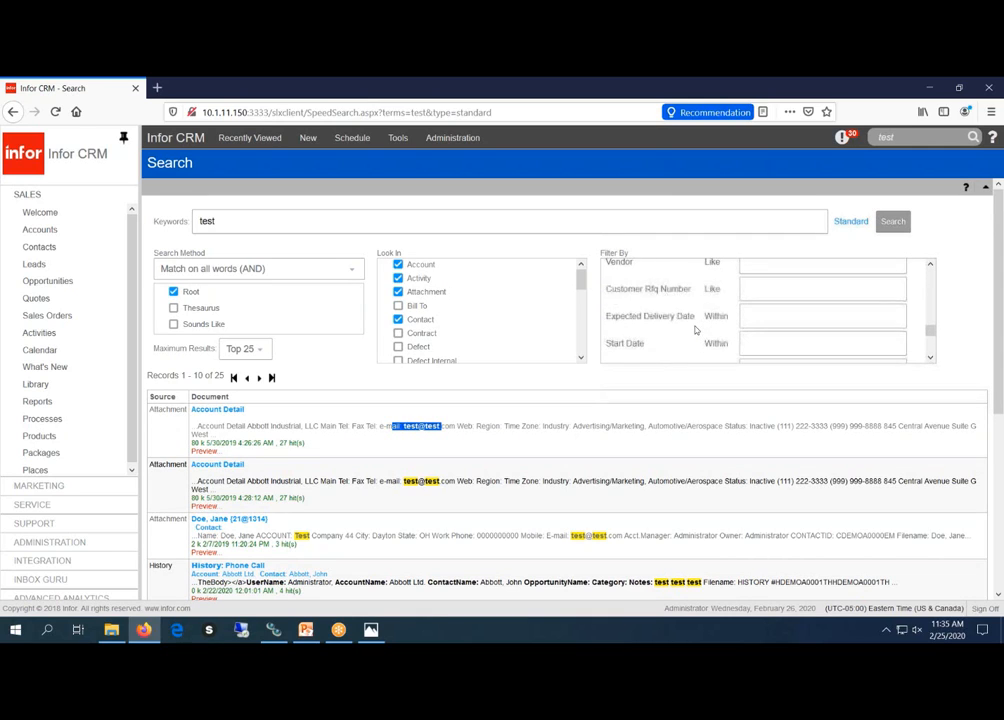
scroll(692, 327, "down", 5)
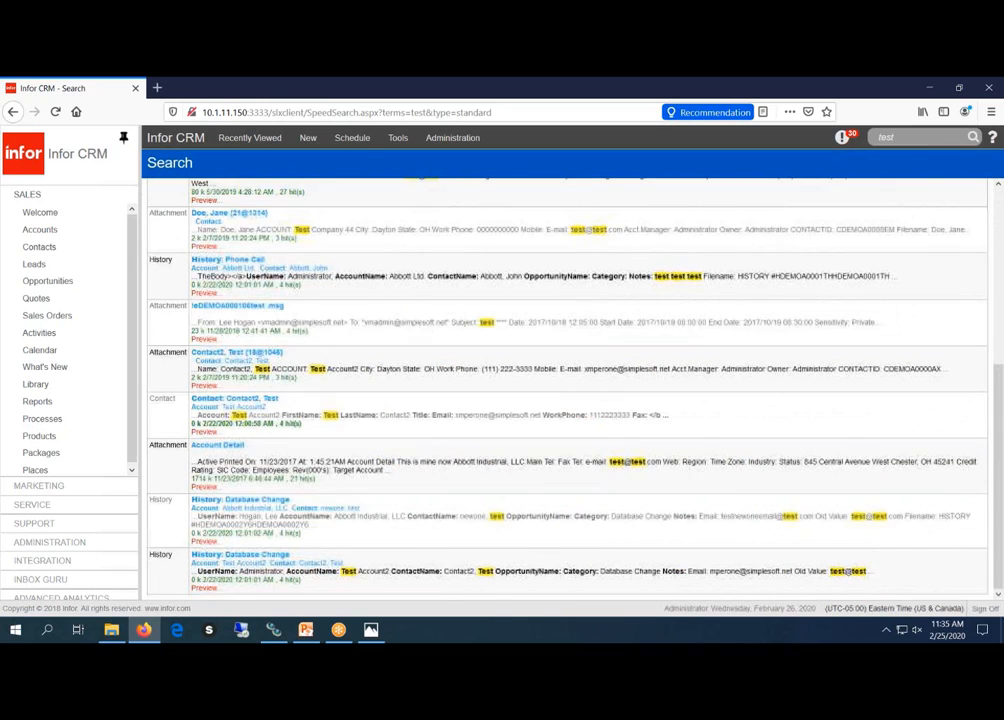
scroll(762, 302, "up", 5)
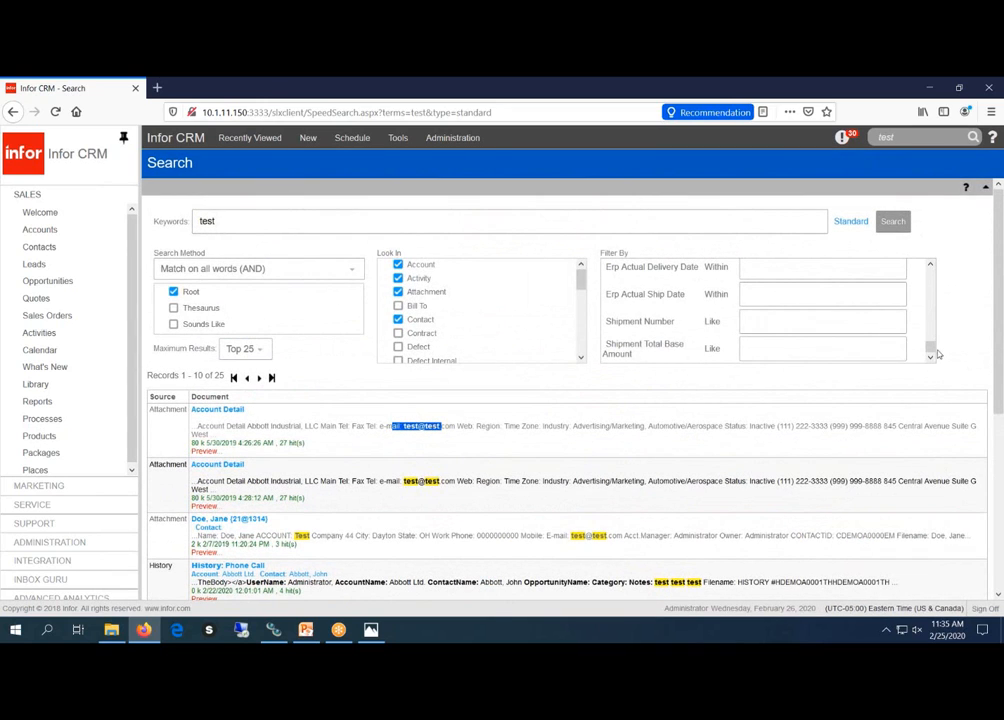
scroll(930, 345, "down", 6)
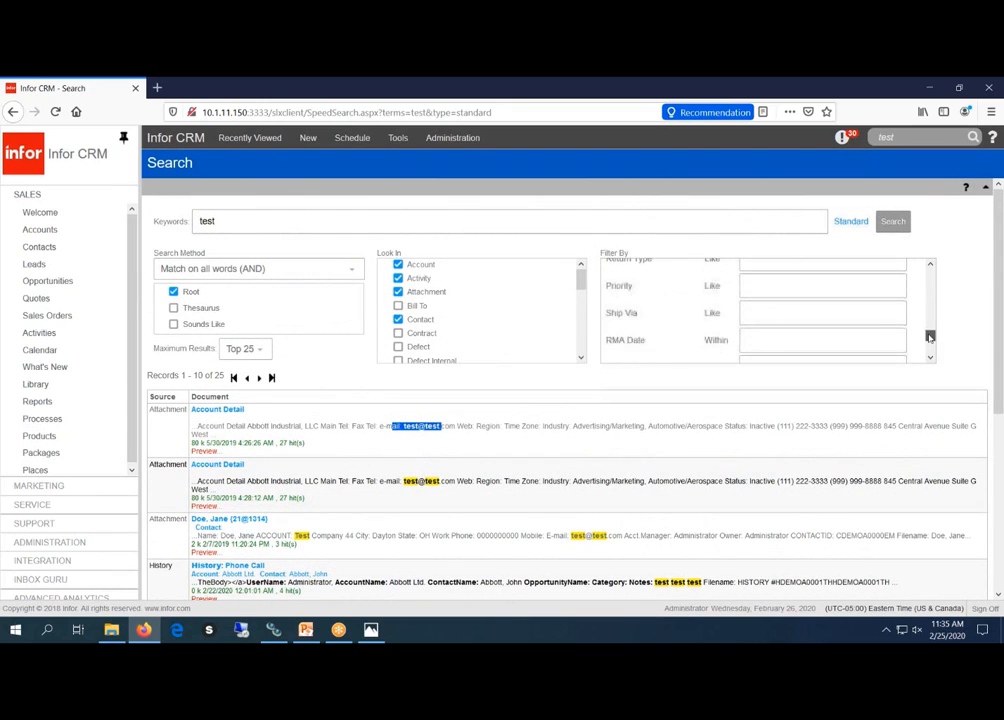
left_click_drag(930, 338, 930, 271)
- Clear the Account filter and find the Date Created filter in the list
left_click_drag(802, 287, 710, 275)
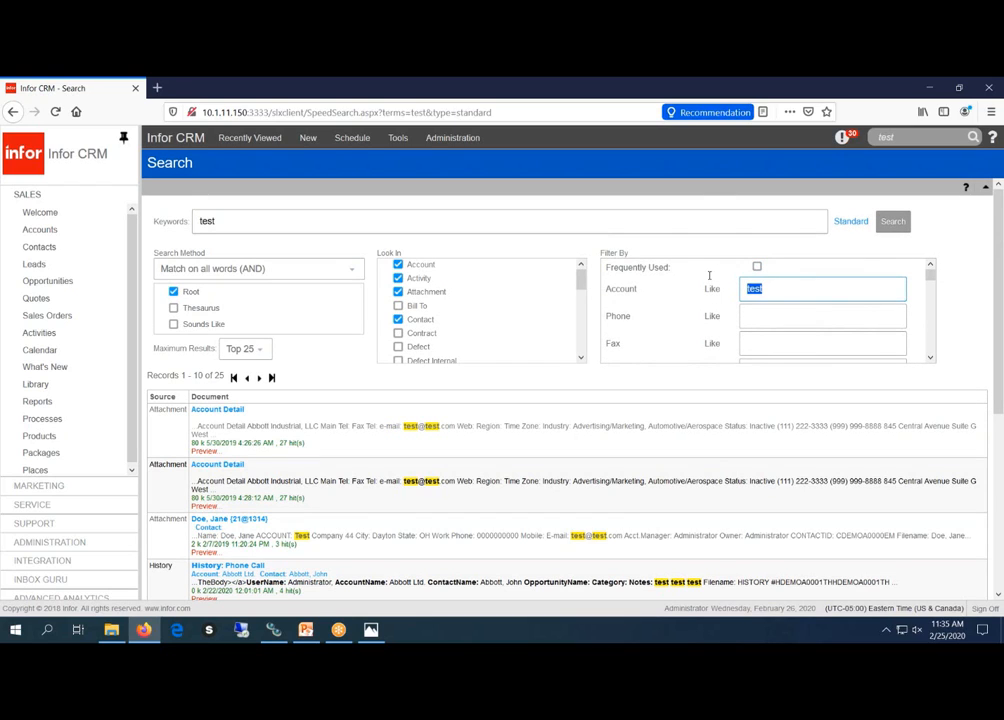
key("BackSpace")
scroll(840, 310, "down", 2)
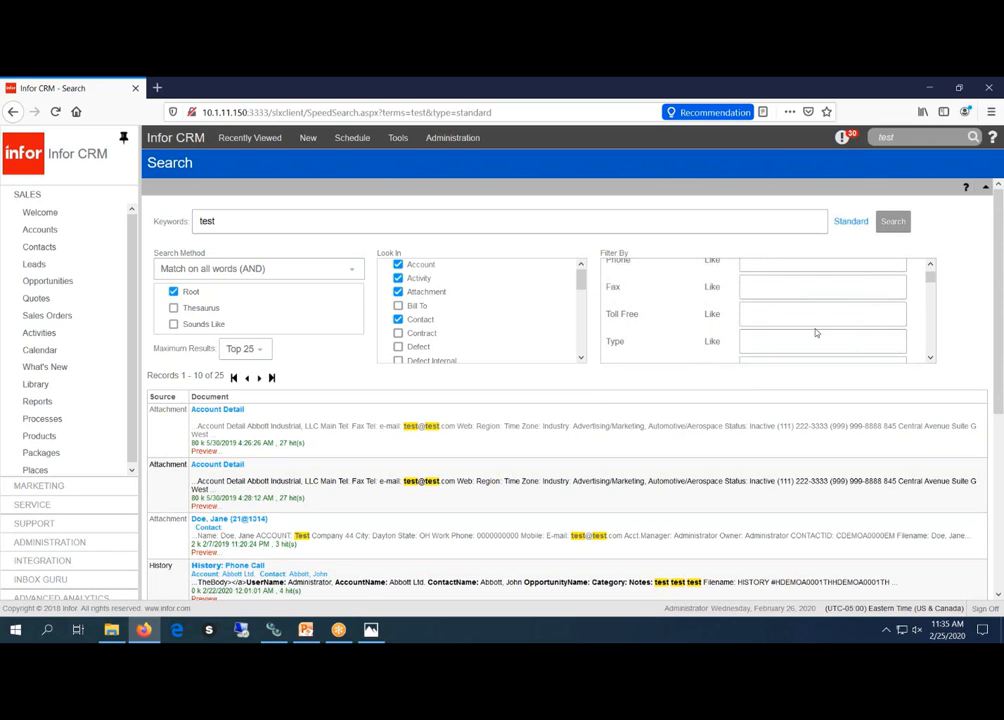
scroll(684, 313, "down", 4)
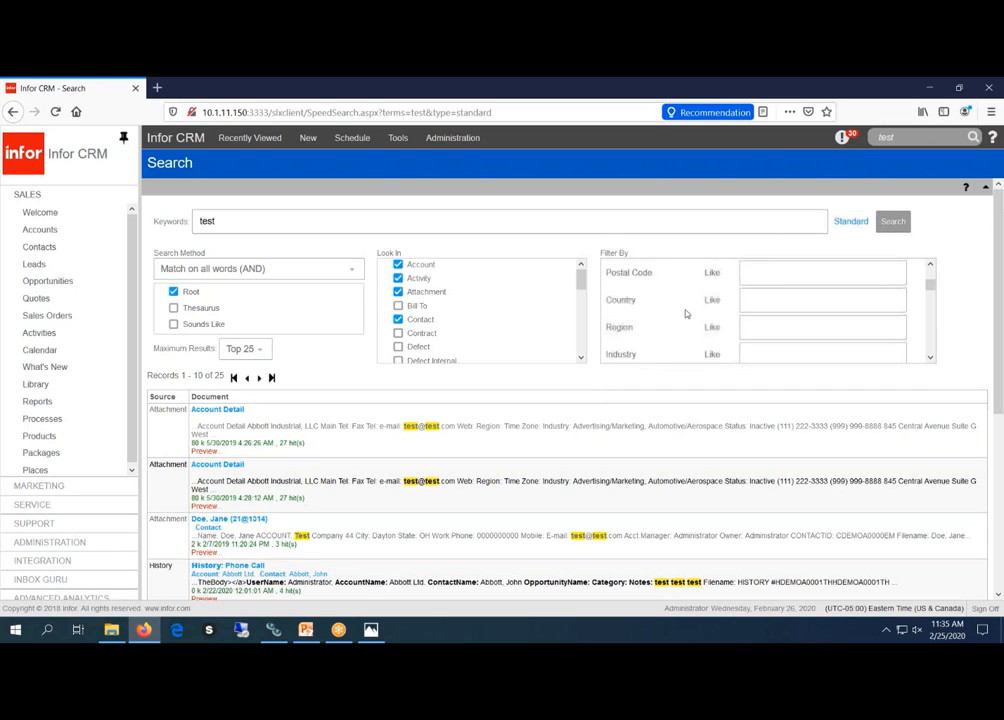
scroll(683, 311, "down", 3)
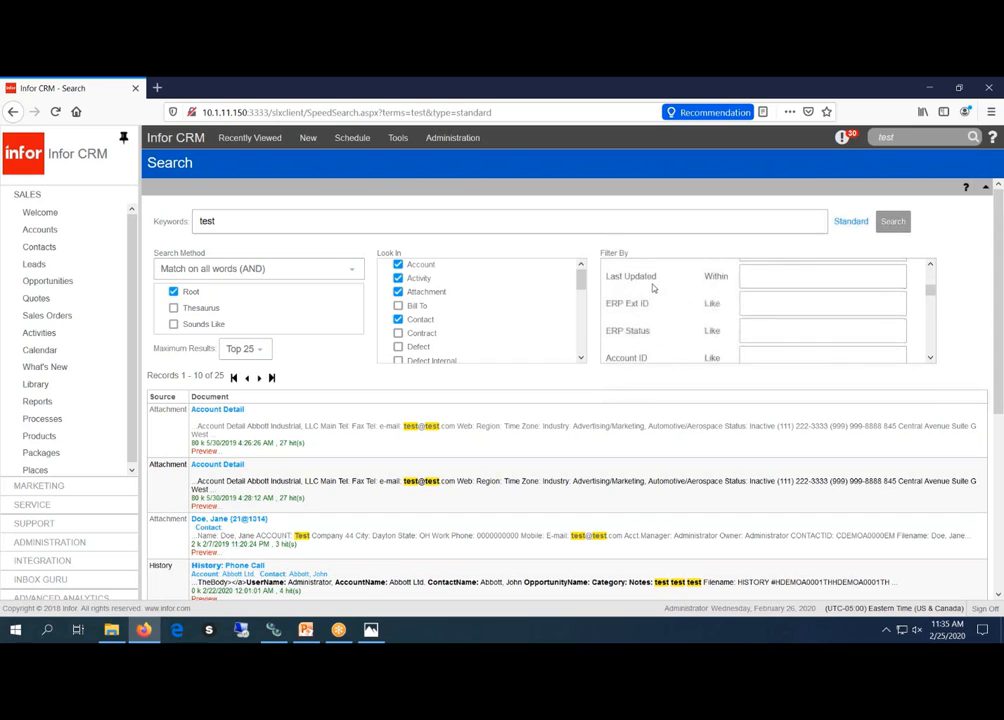
scroll(650, 305, "up", 3)
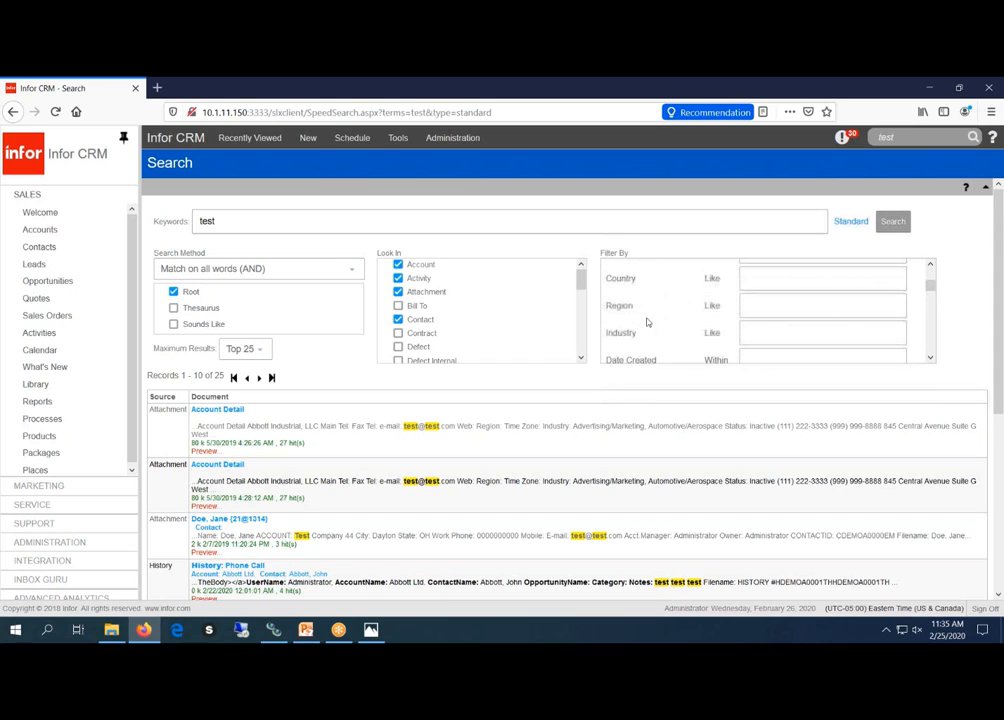
left_click(929, 357)
left_click(929, 357)
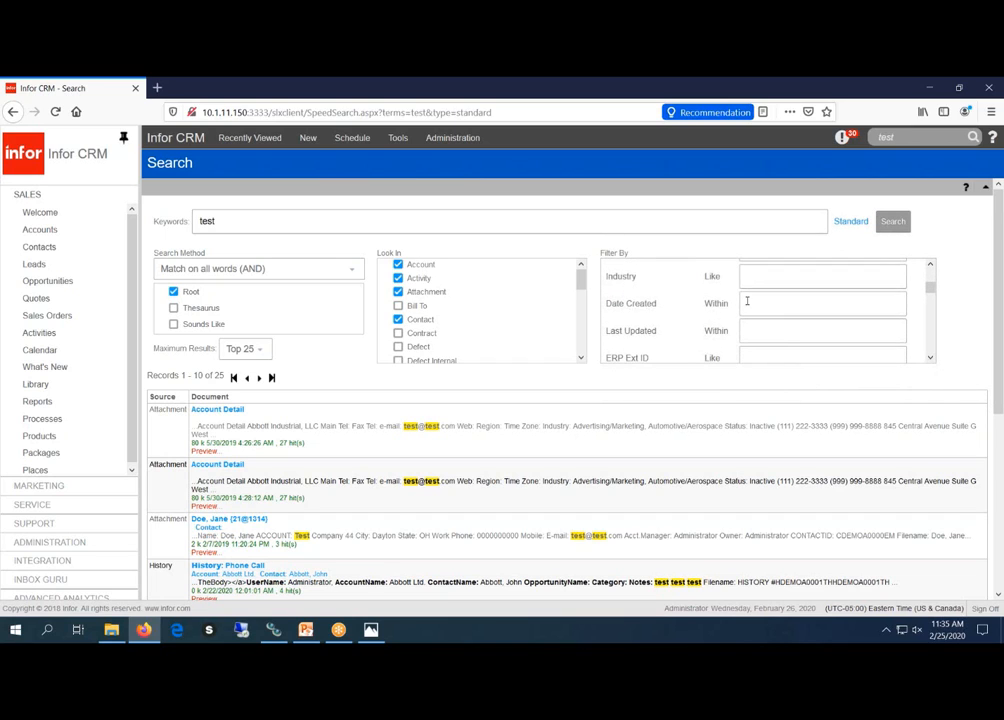
- Try a value of 60 in the Date Created filter and clear it again
left_click(748, 302)
left_click(717, 303)
left_click(758, 303)
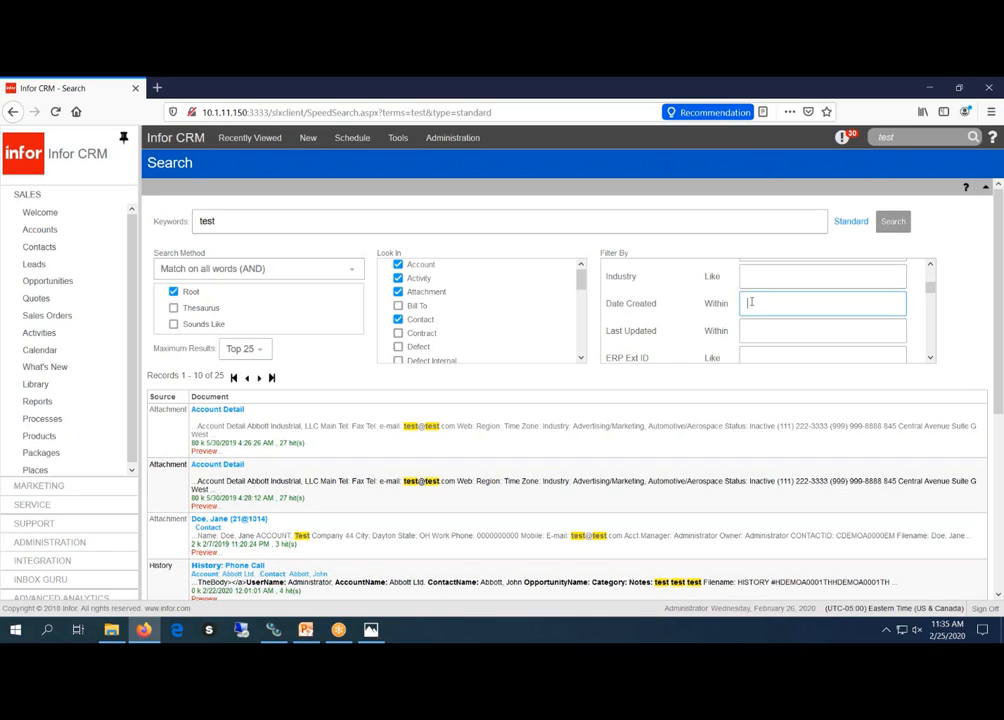
type("60")
left_click_drag(773, 302, 730, 302)
key("BackSpace")
- Open the Leads list and run a SpeedSearch for "general", a word from one lead's company name
left_click(110, 247)
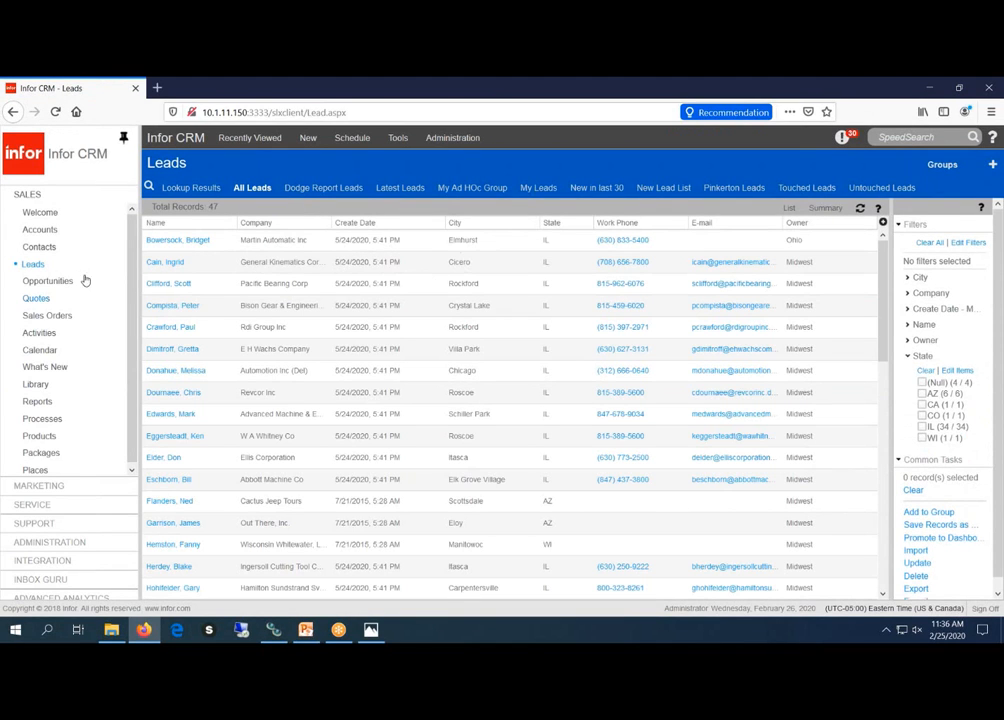
left_click(889, 137)
type("general")
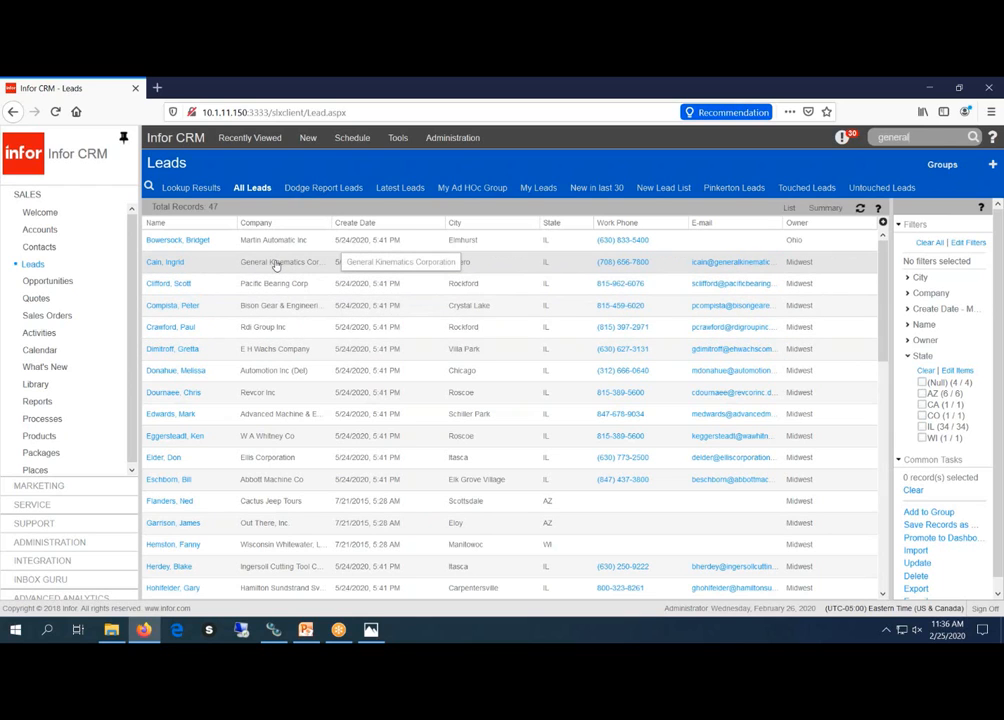
left_click(973, 138)
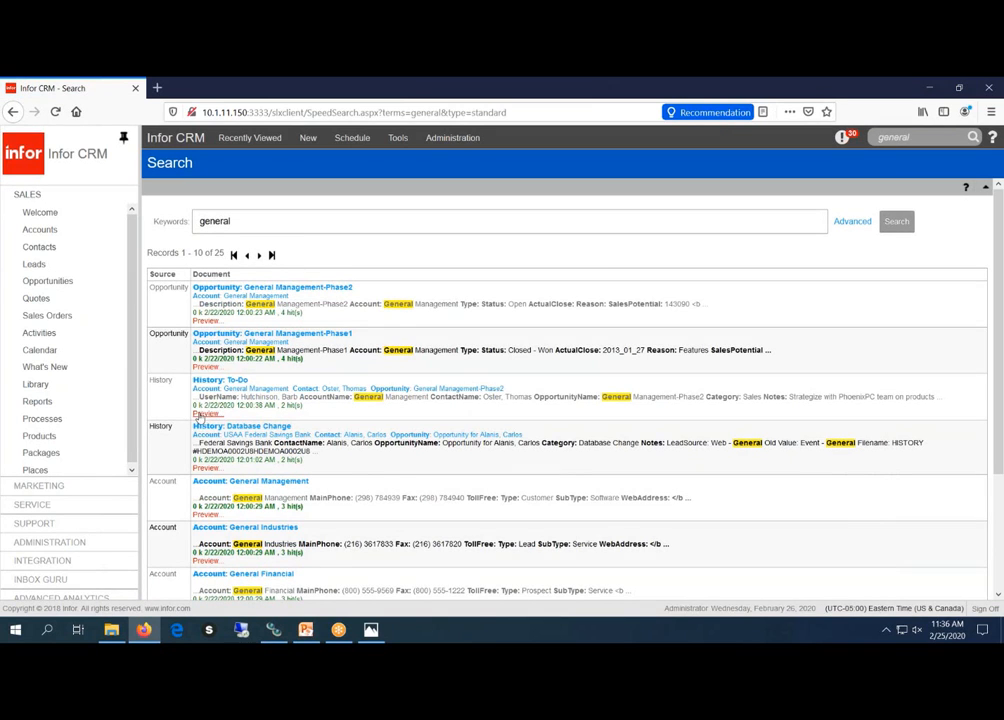
- Look through the first two pages of search results for the lead at General Kinematics Corporation and highlight its company name
scroll(174, 428, "down", 3)
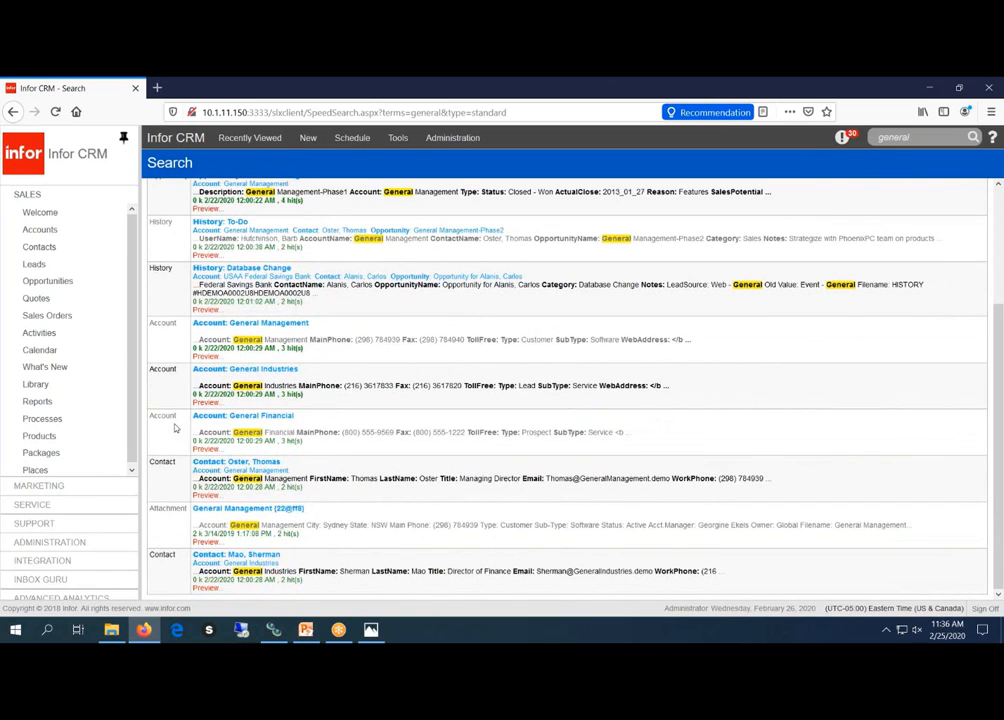
scroll(174, 428, "up", 3)
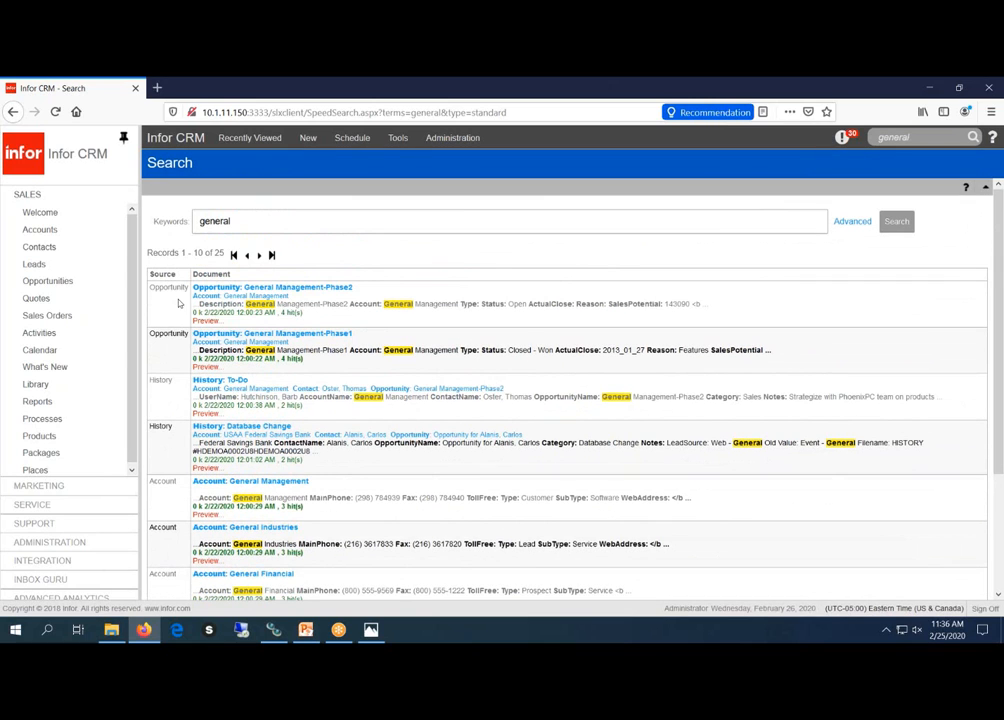
left_click(259, 256)
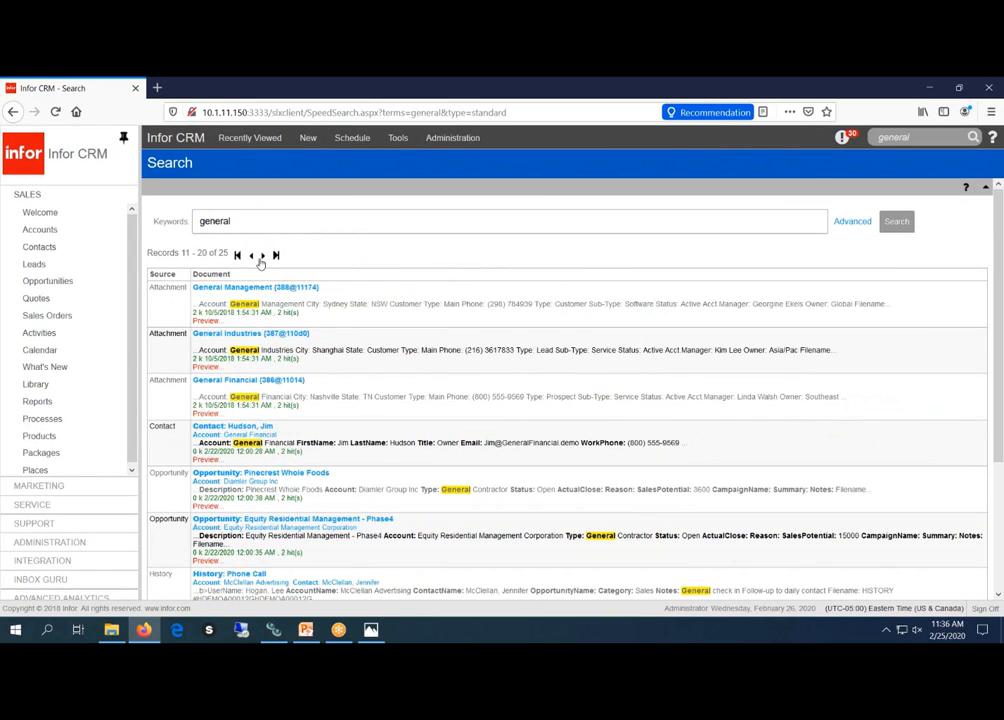
scroll(185, 378, "down", 4)
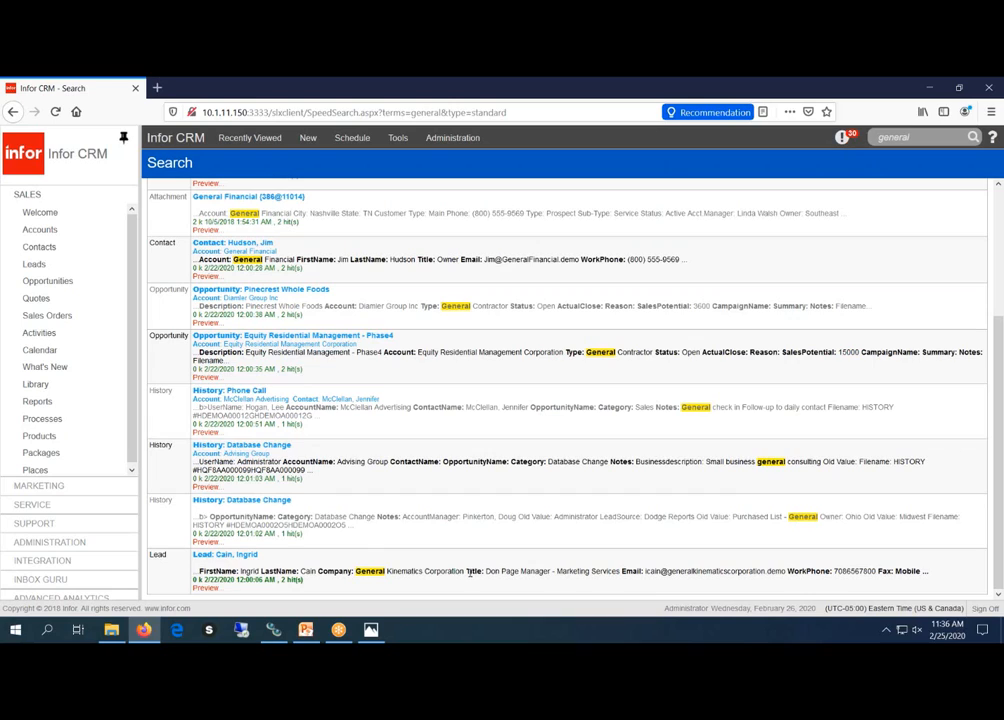
left_click_drag(469, 572, 328, 571)
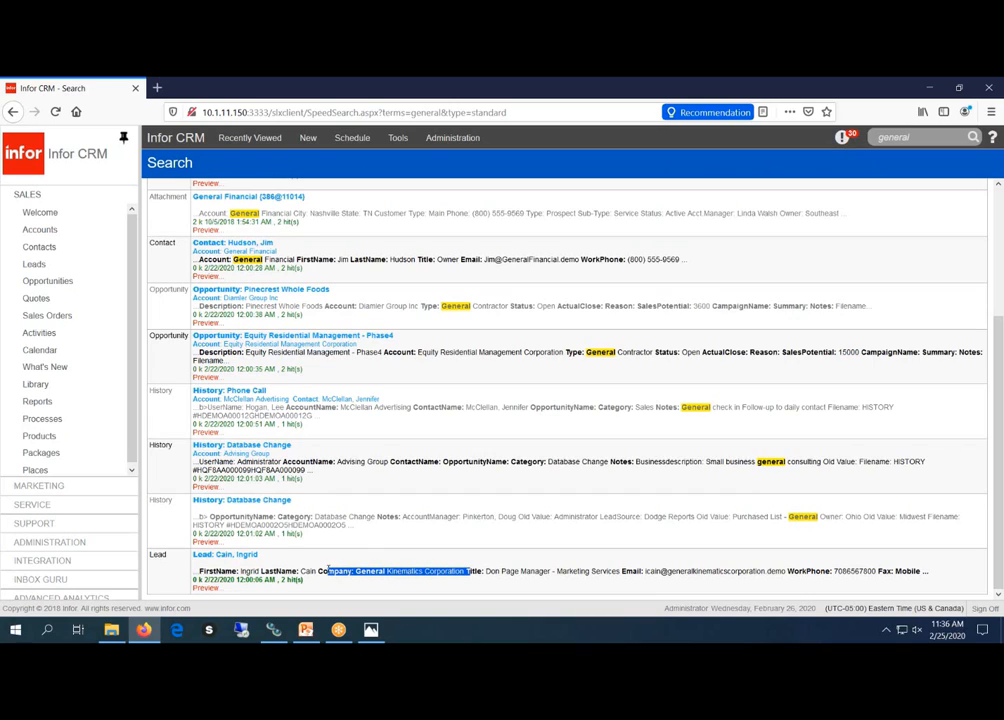
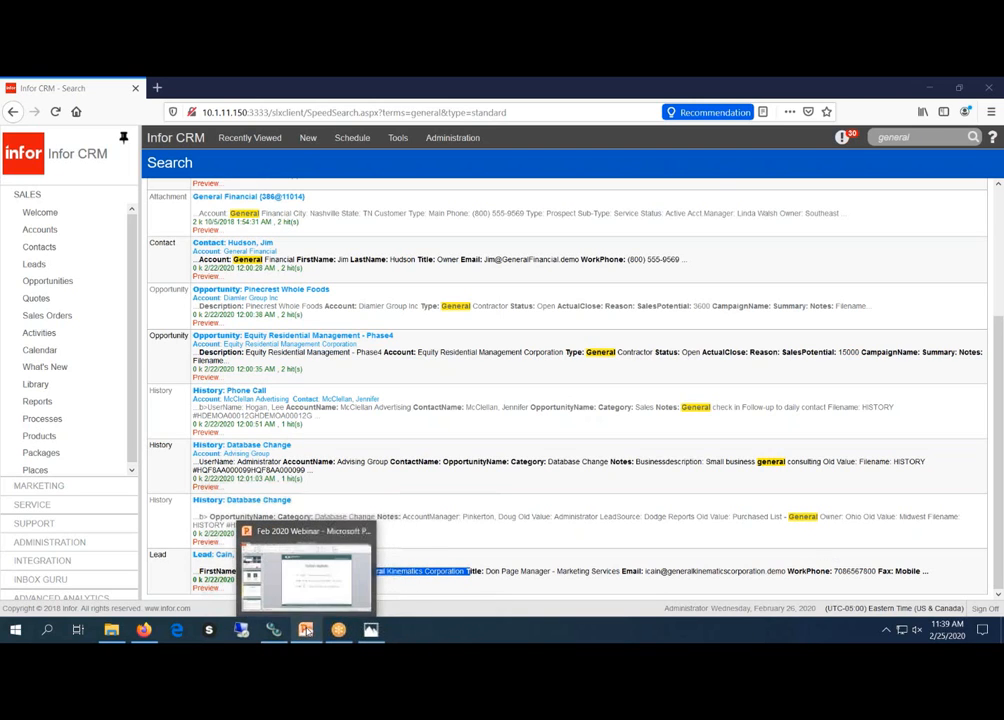
- Switch to the Feb 2020 Webinar presentation in PowerPoint and show the closing slide with the upcoming events
left_click(305, 630)
scroll(383, 502, "down", 1)
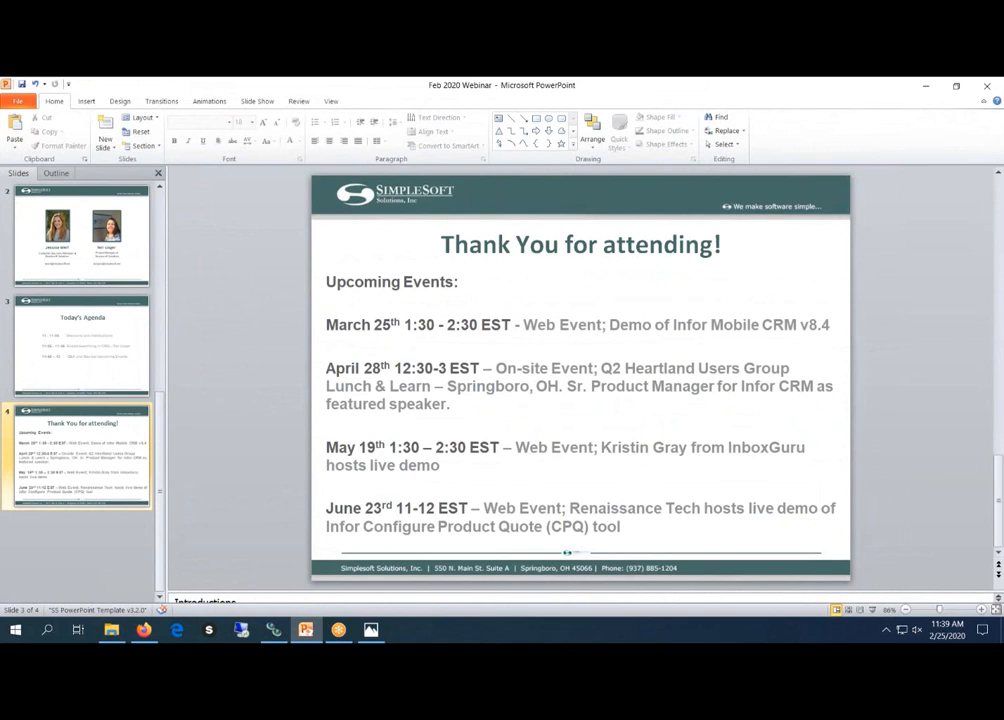
left_click(991, 114)
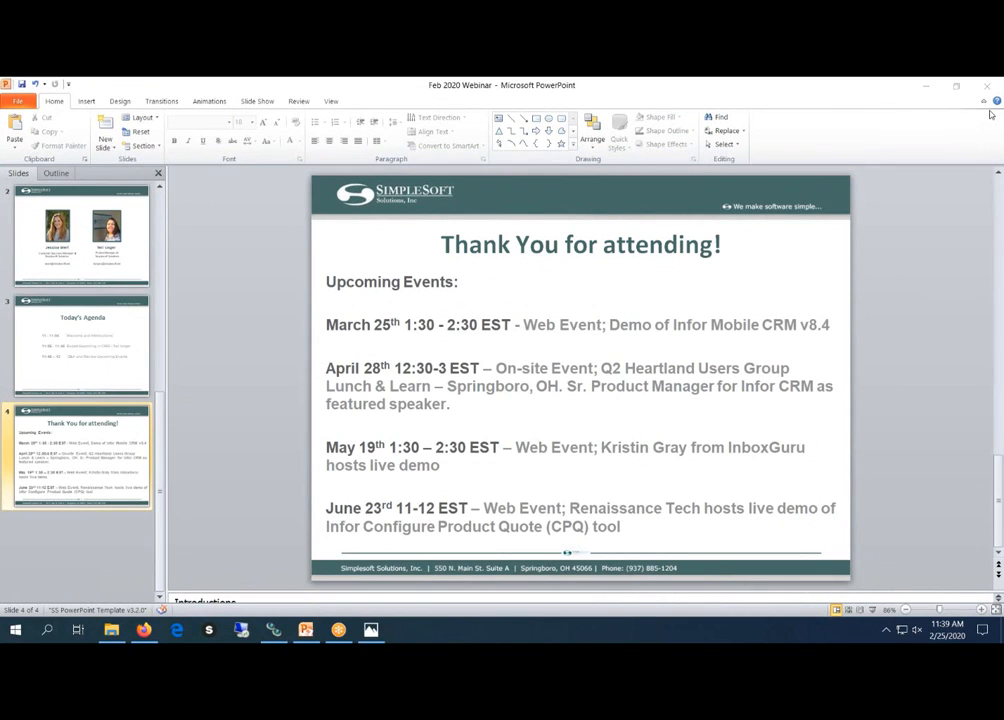